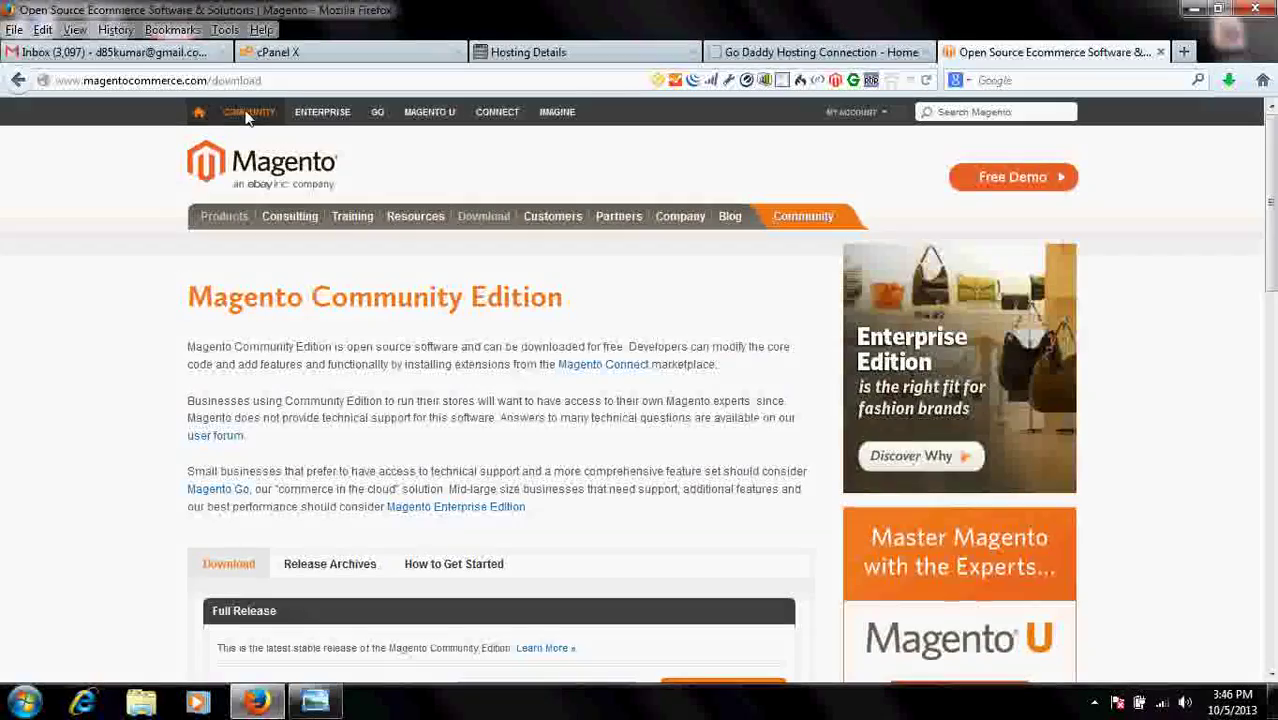
Examine the available download formats for the Magento 1.8.0.0 full release and the 1.6.1.0 sample data
scroll(171, 371, down, 4)
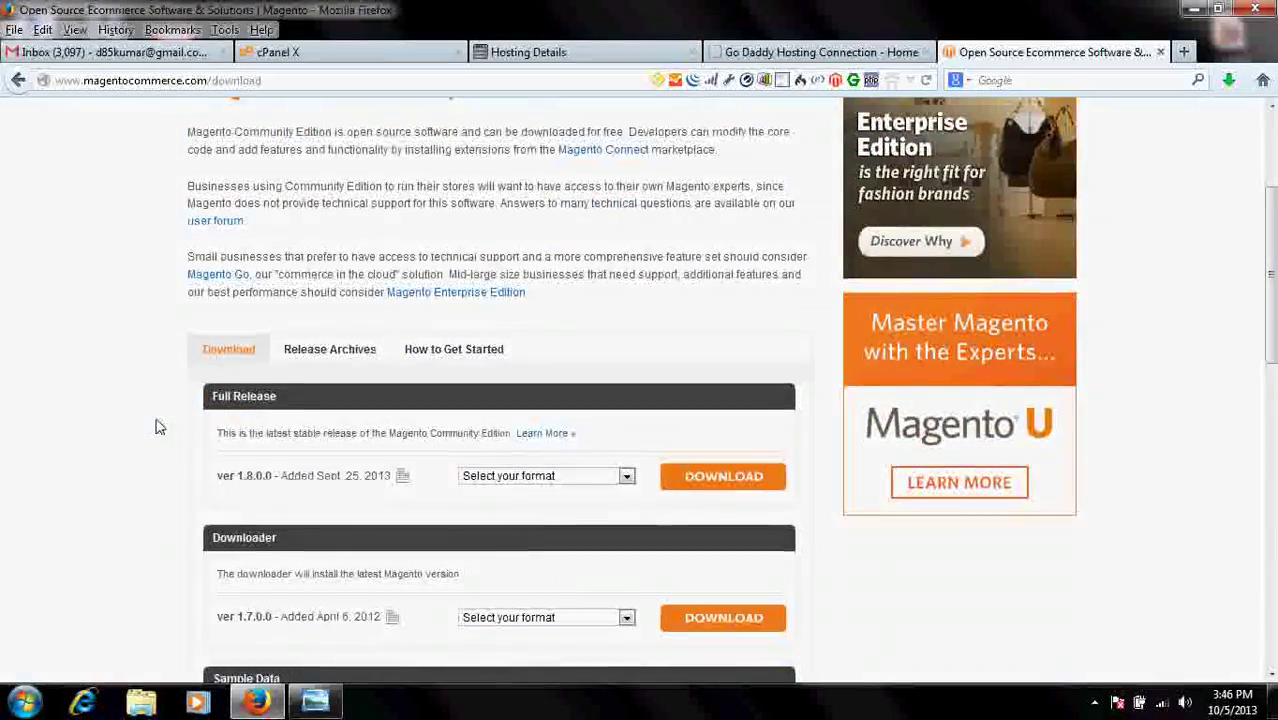
scroll(157, 422, down, 4)
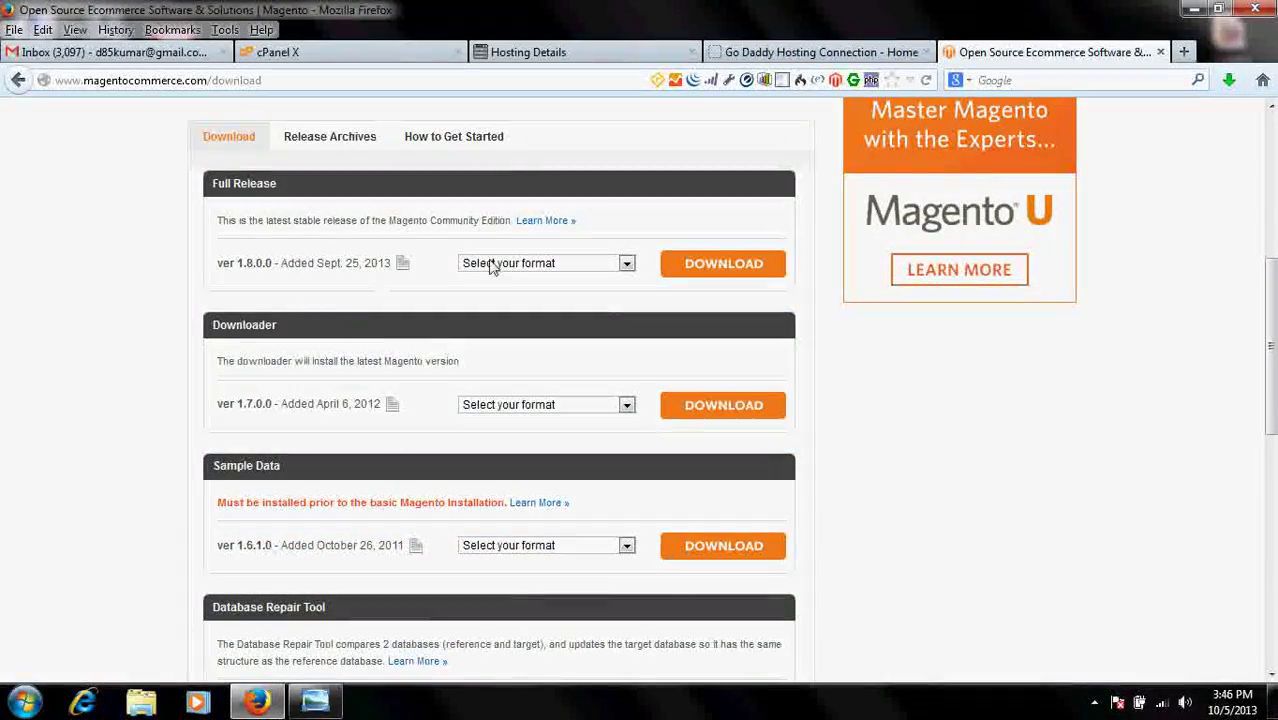
click(530, 265)
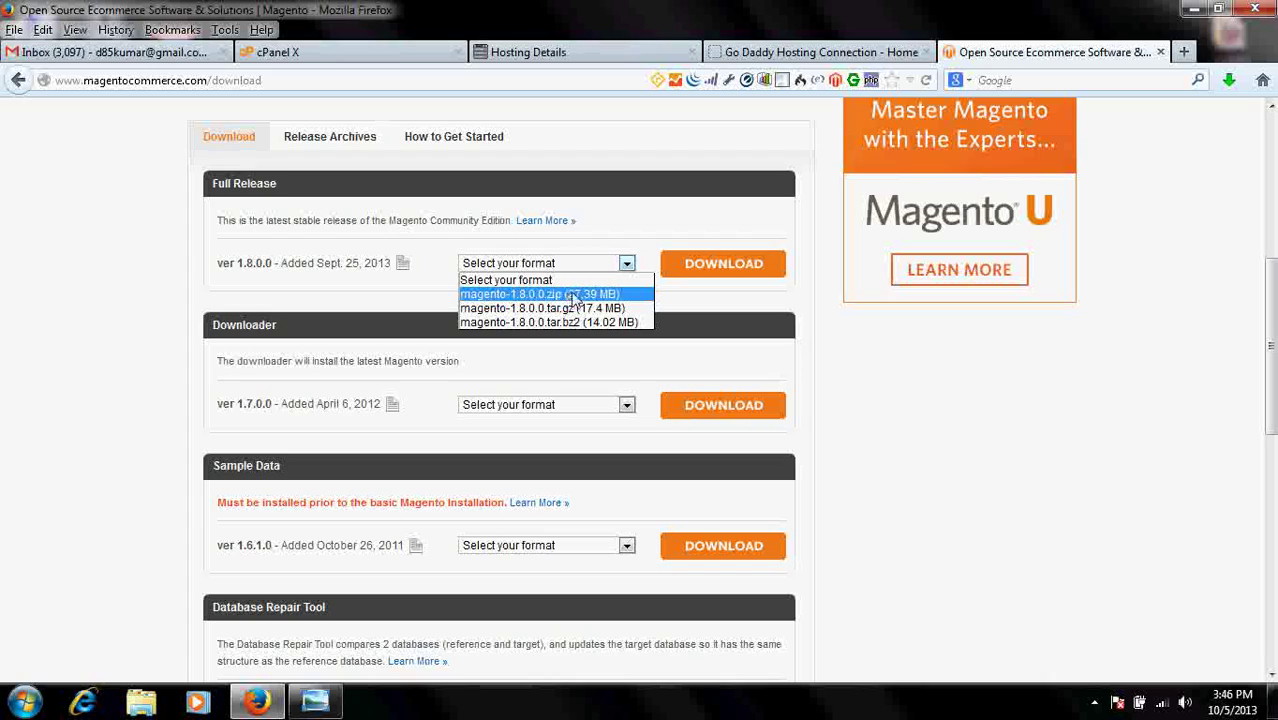
click(130, 290)
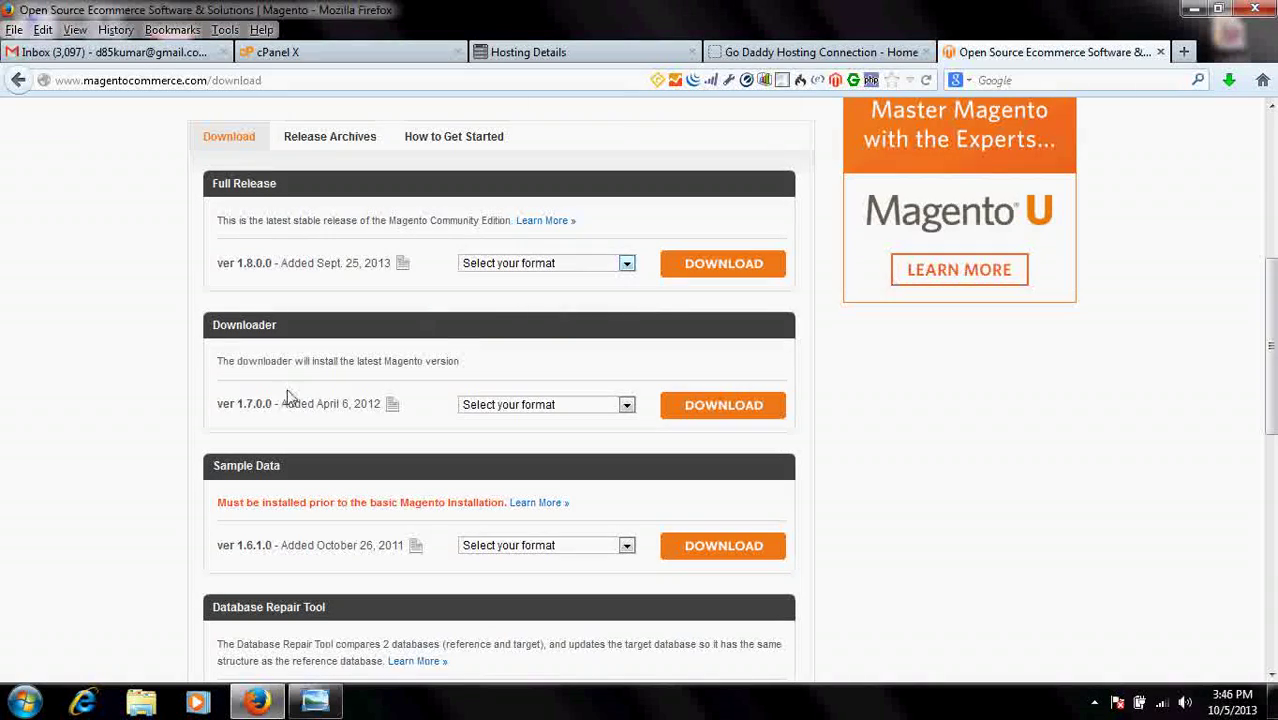
scroll(185, 410, down, 2)
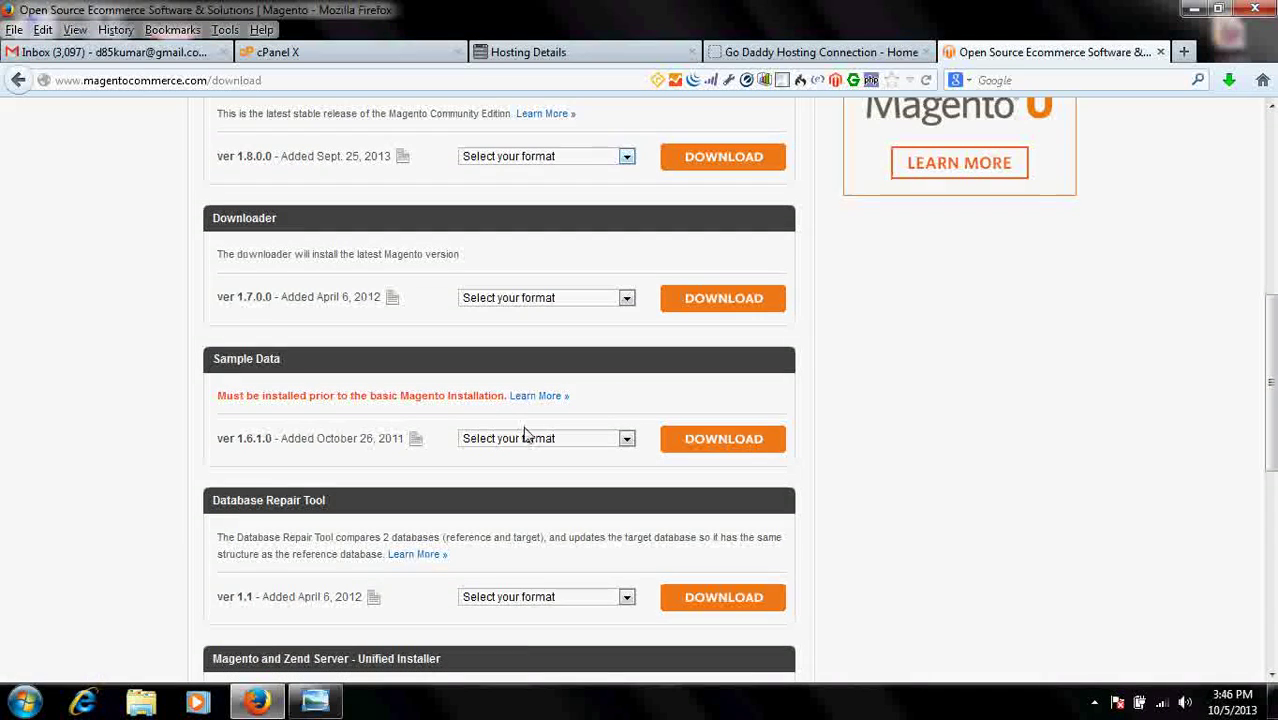
click(605, 445)
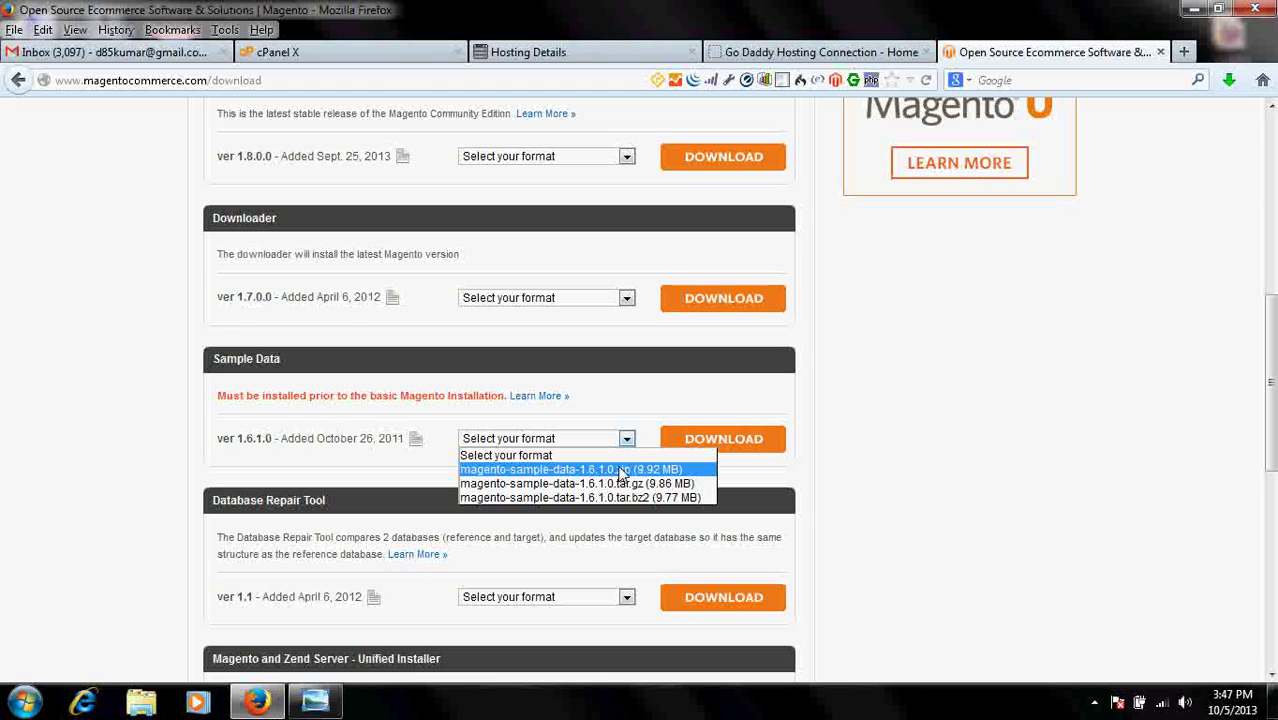
click(140, 395)
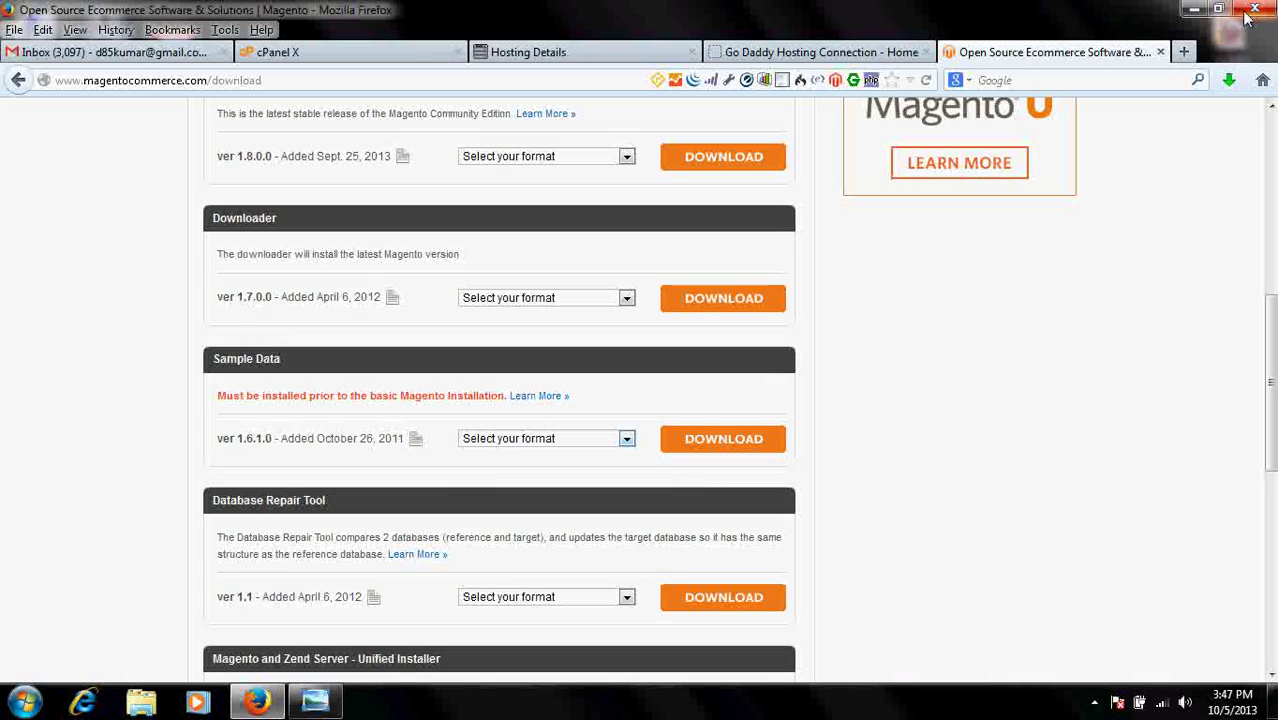
Close the Magento download page and open the magento folder on the desktop to view its archives
click(1160, 52)
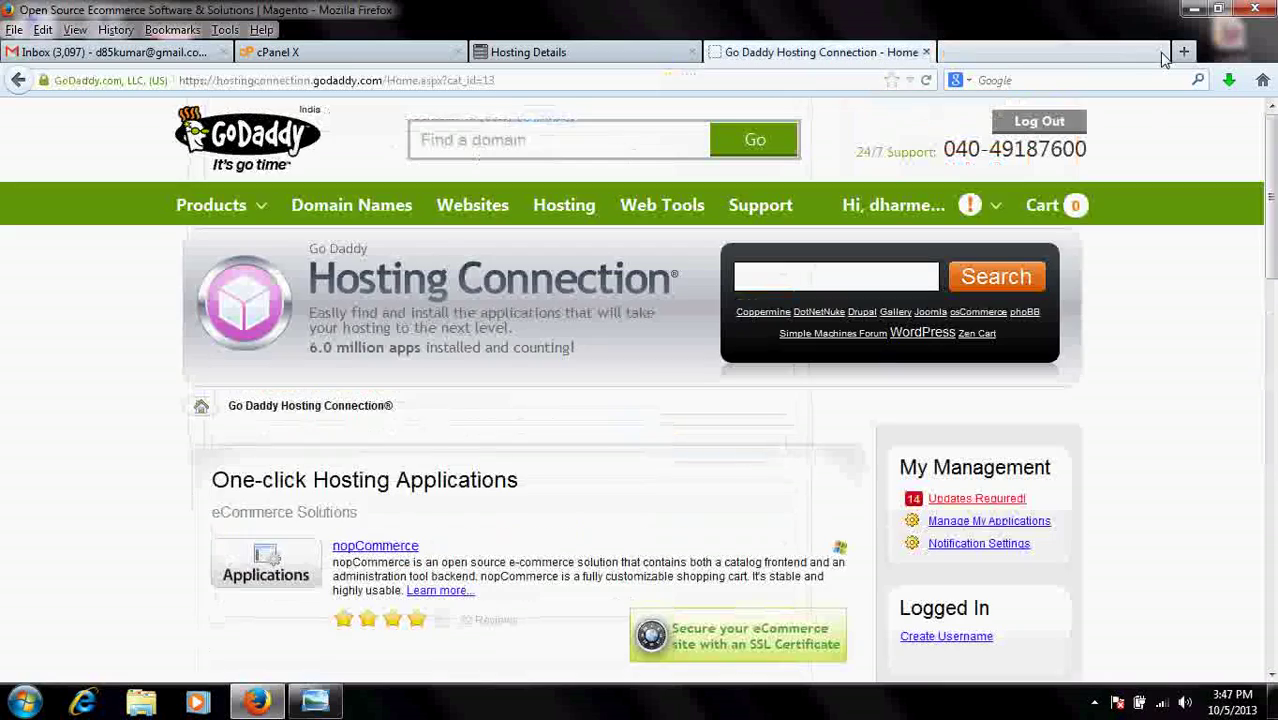
click(1193, 9)
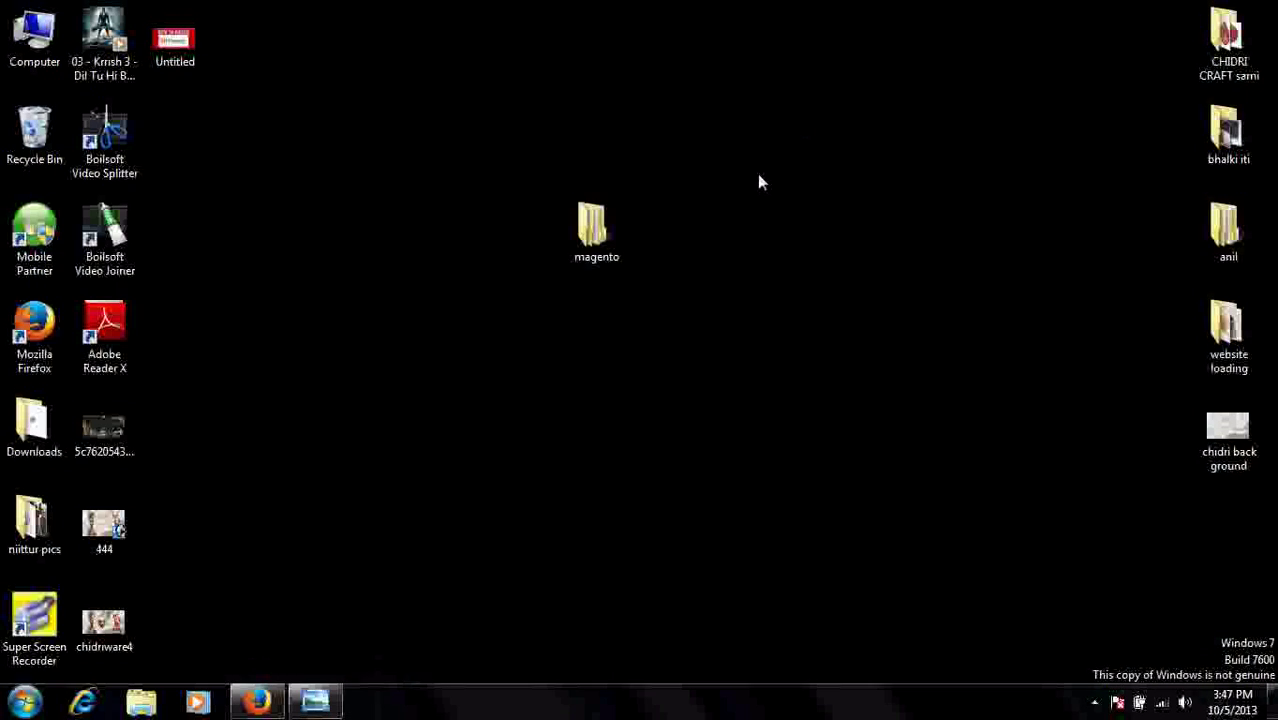
double_click(615, 230)
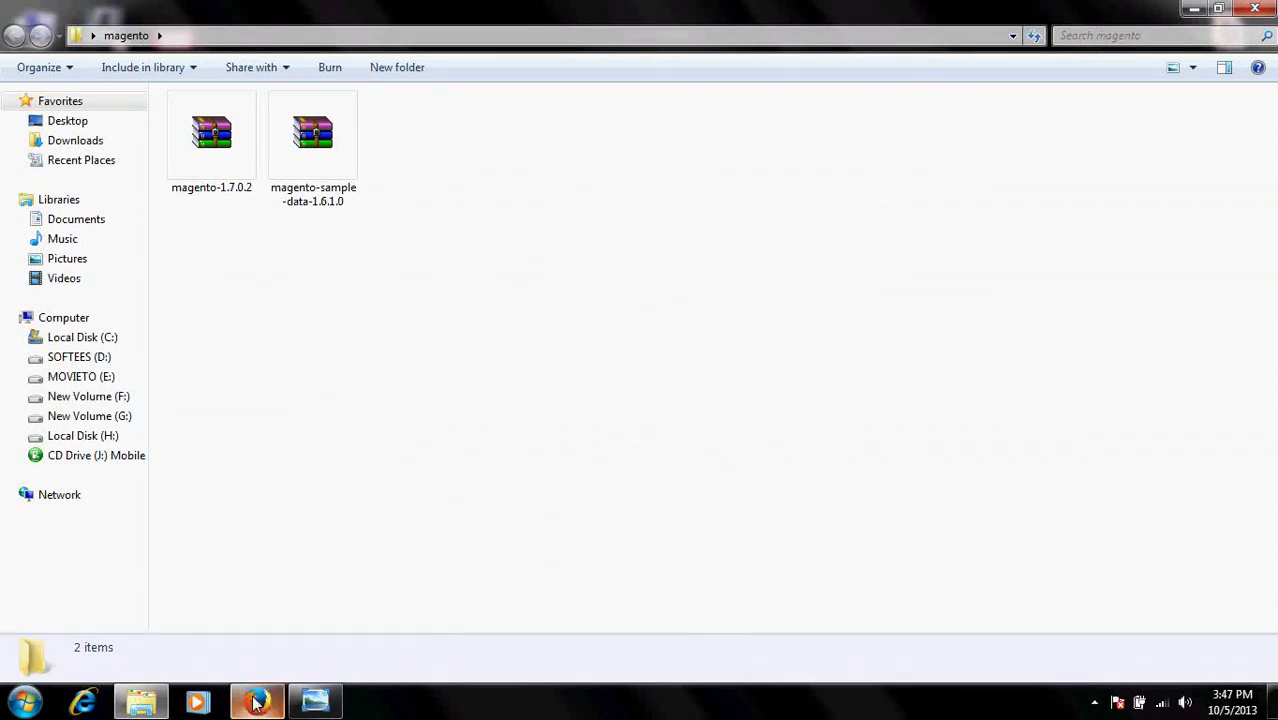
Switch back to Firefox and open QuickInstall from the Software/Services section of the webpark4u.com cPanel
mouse_move(257, 700)
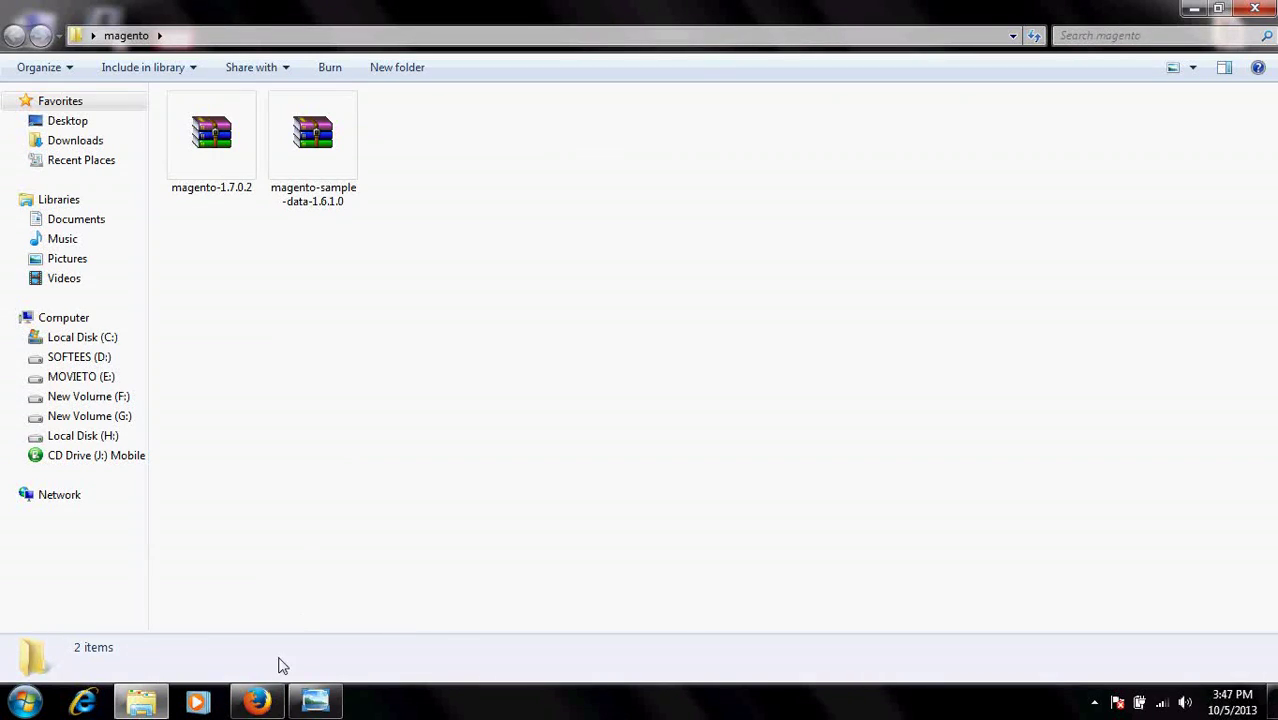
click(262, 700)
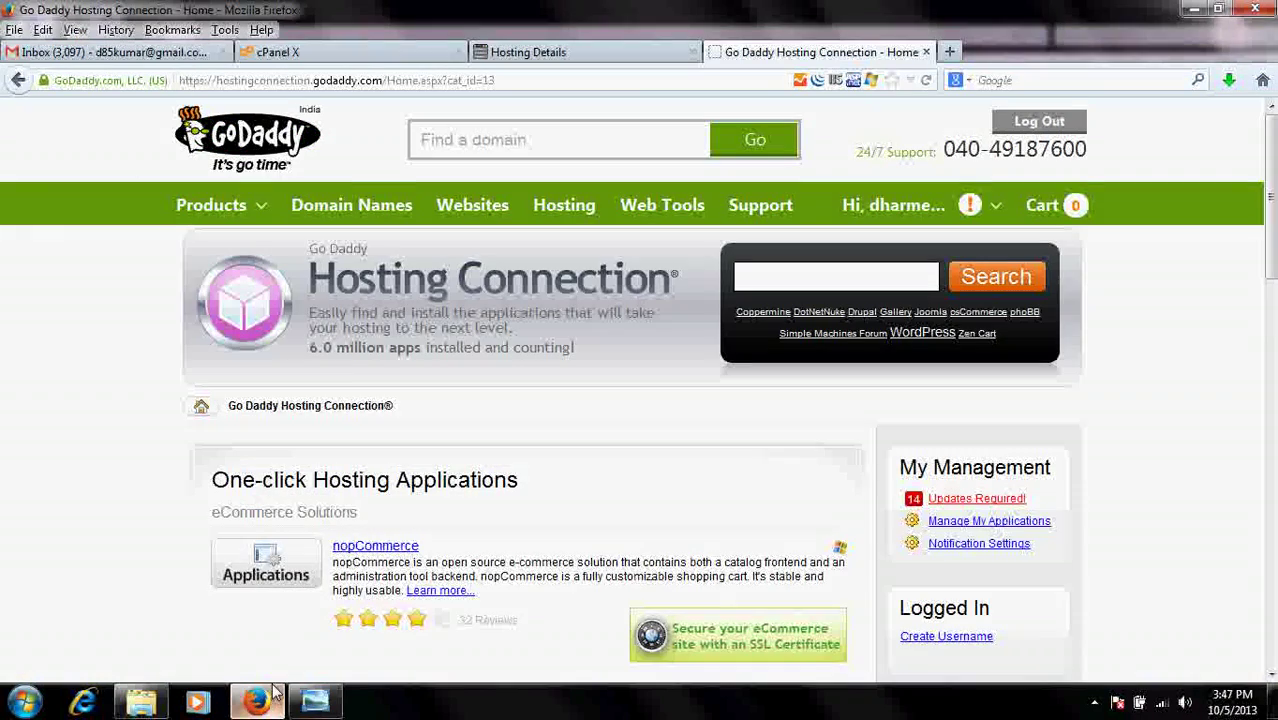
click(357, 52)
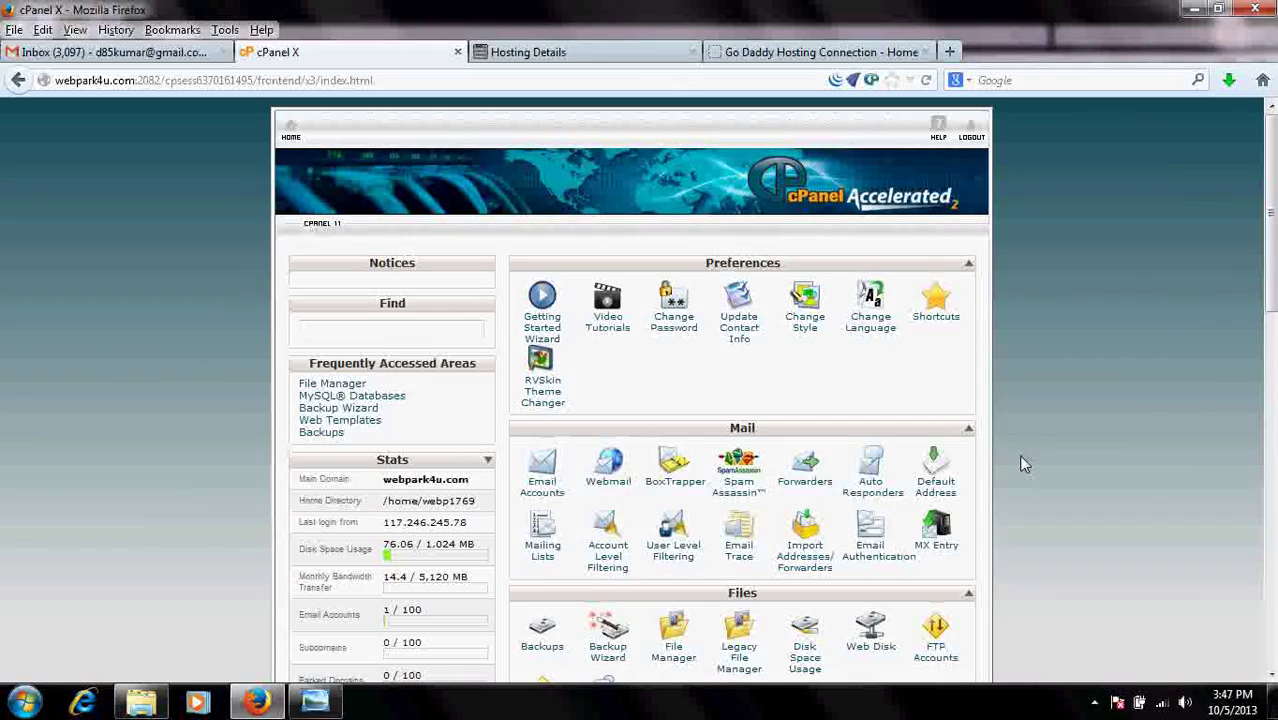
scroll(1022, 463, down, 10)
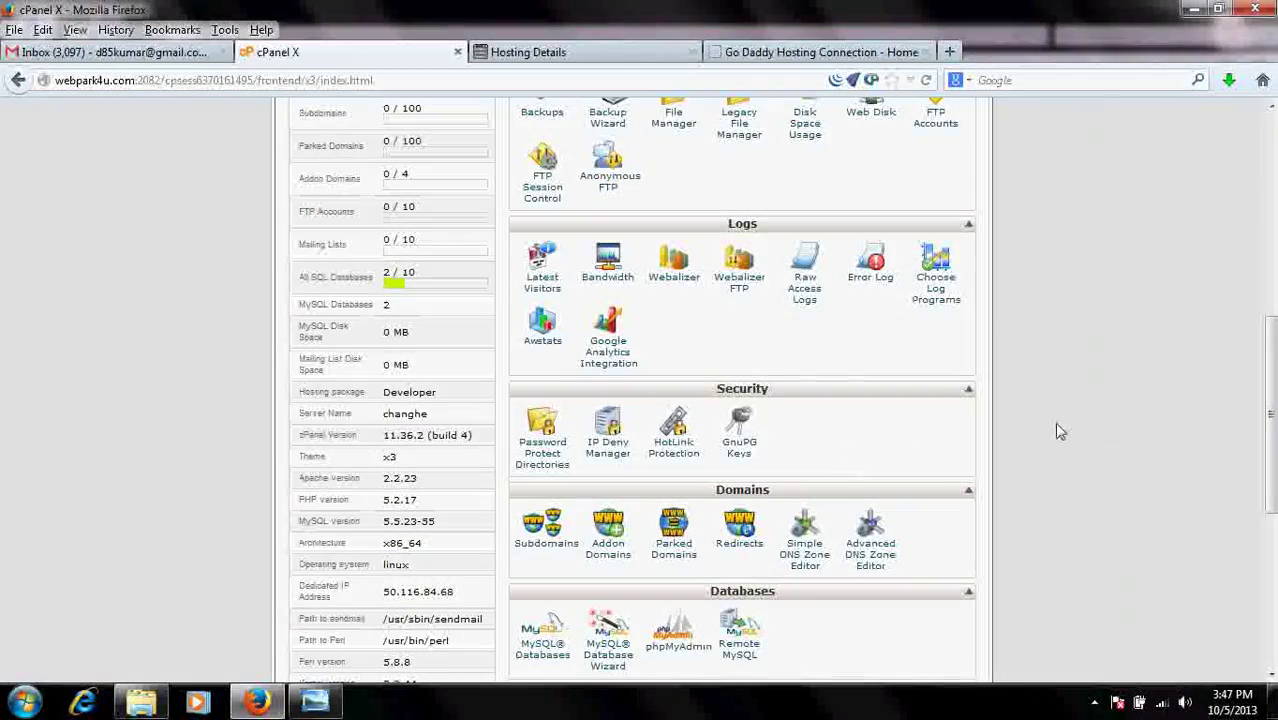
scroll(1098, 427, down, 4)
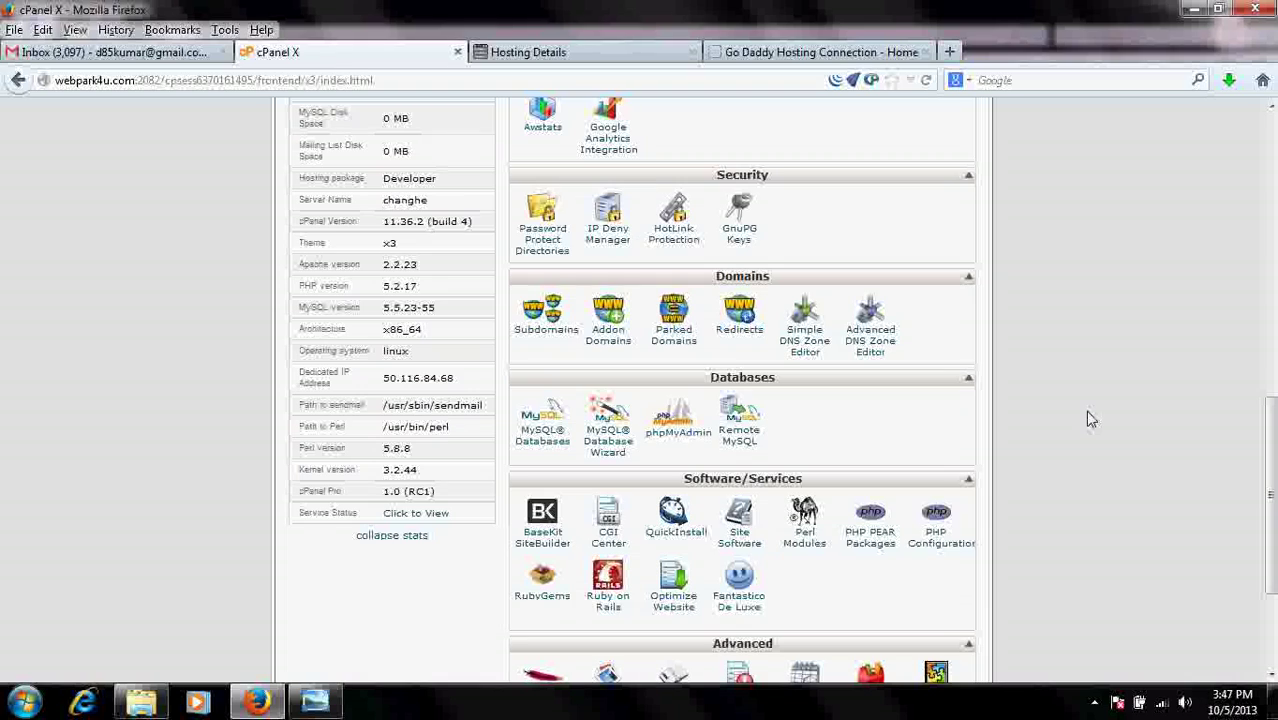
scroll(1088, 419, down, 4)
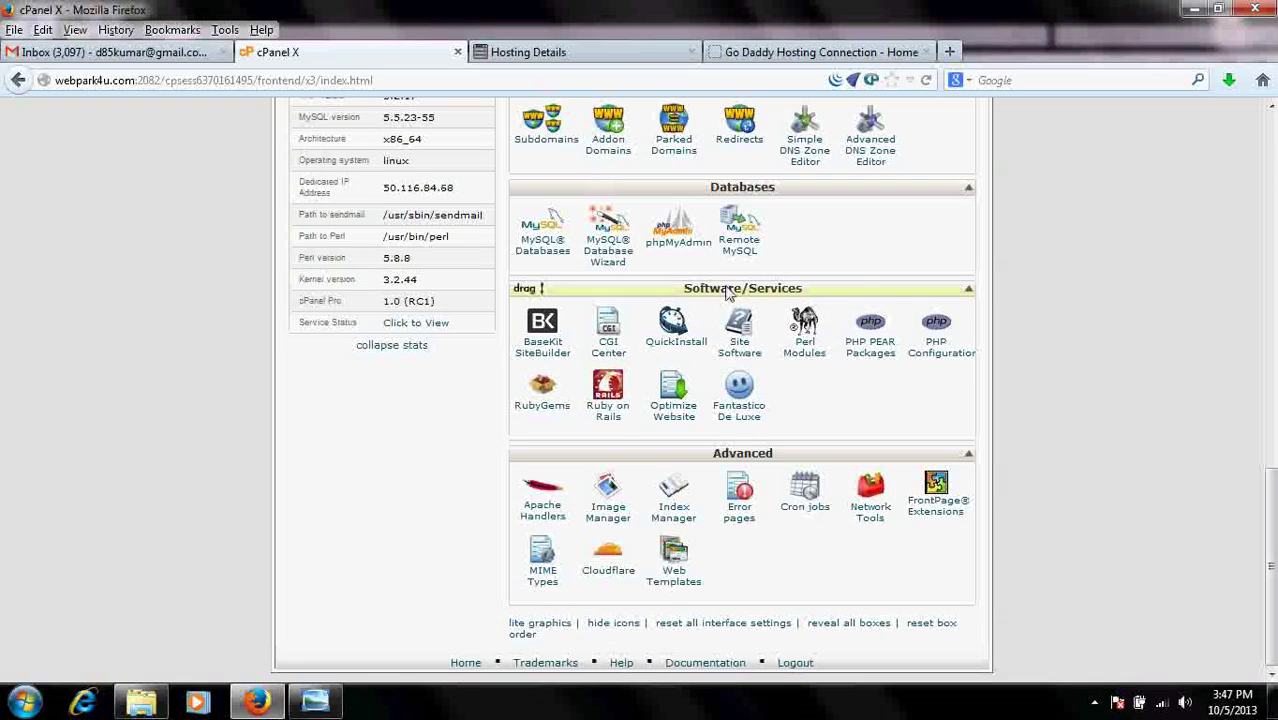
click(675, 338)
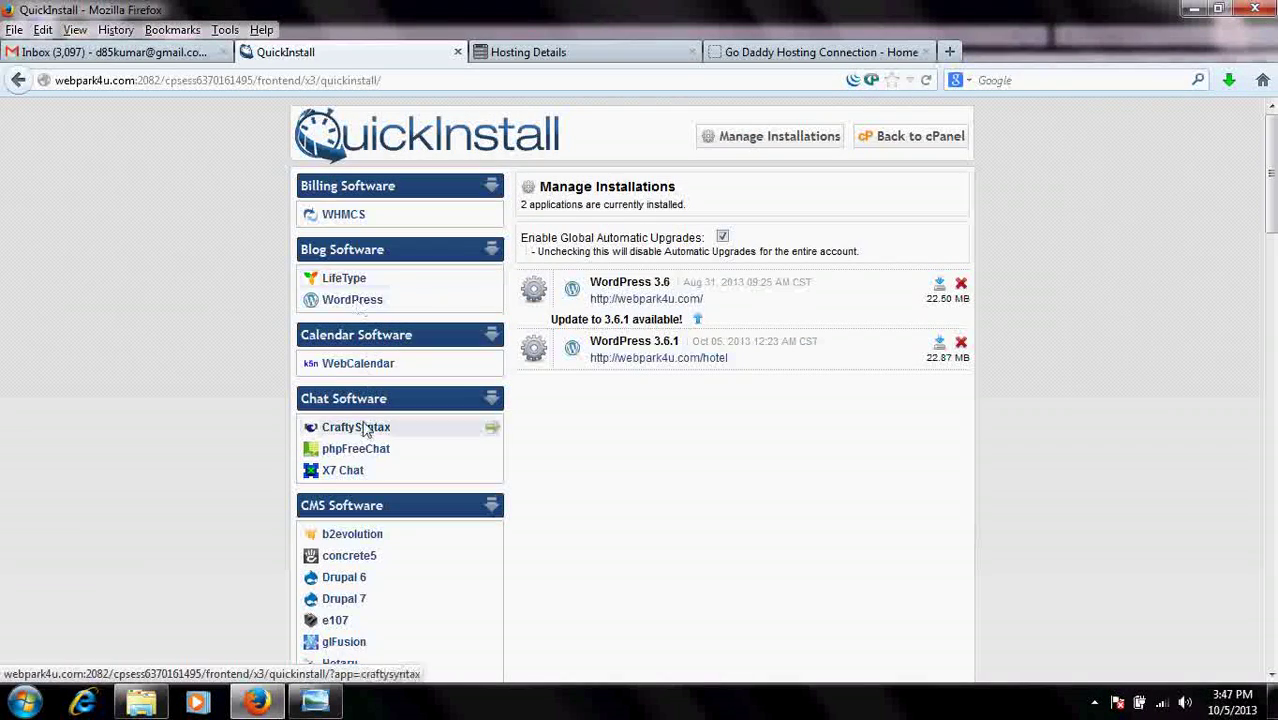
Choose Magento from the eCommerce software and continue to its installation form
scroll(372, 420, down, 5)
scroll(360, 355, down, 8)
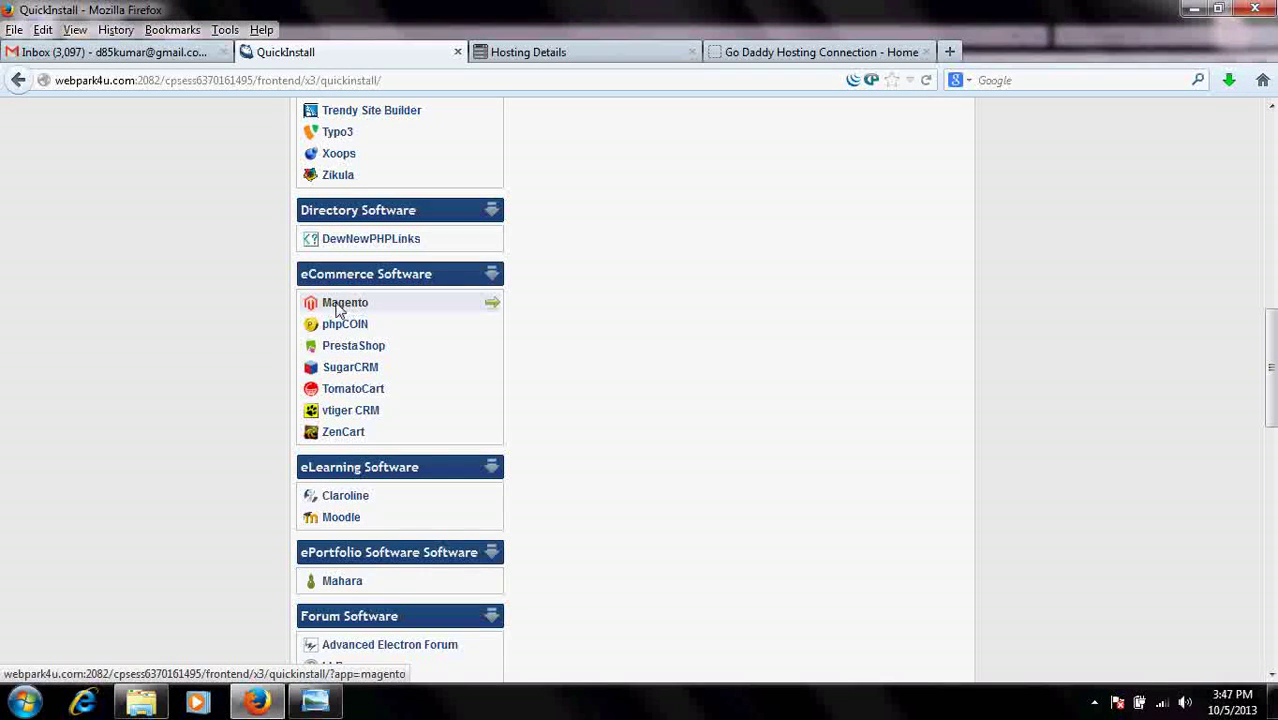
click(345, 303)
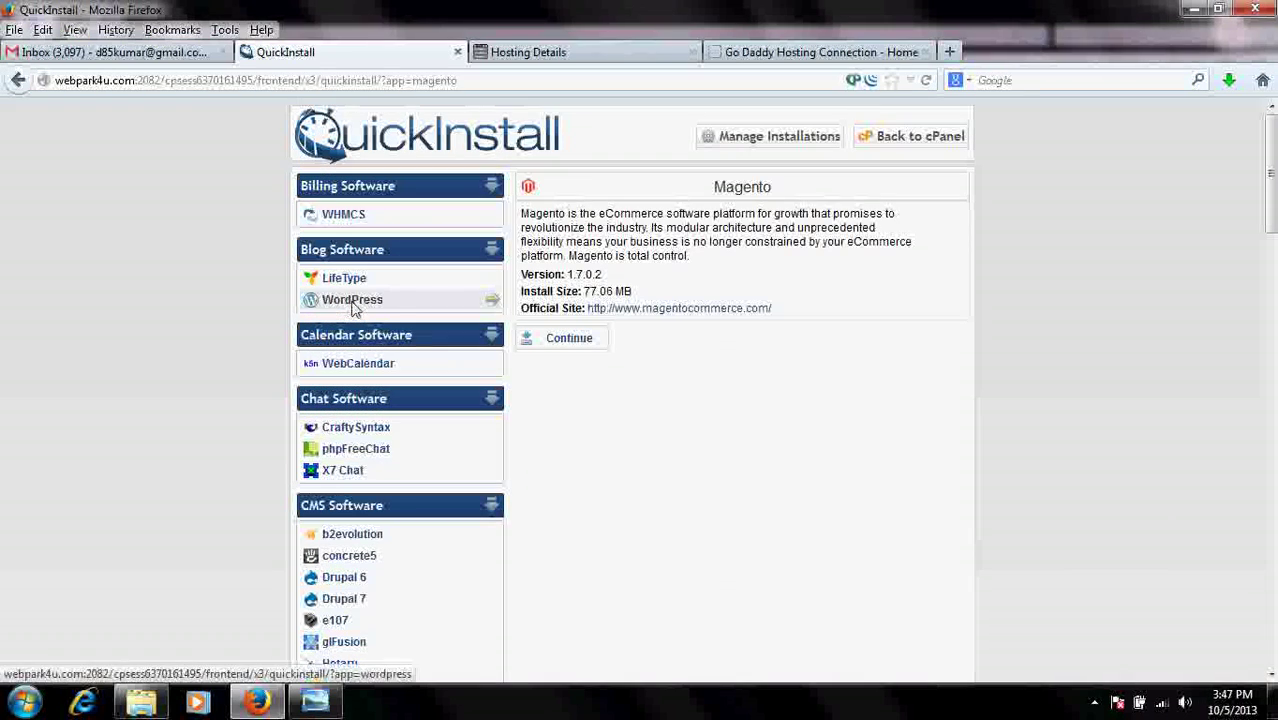
click(569, 339)
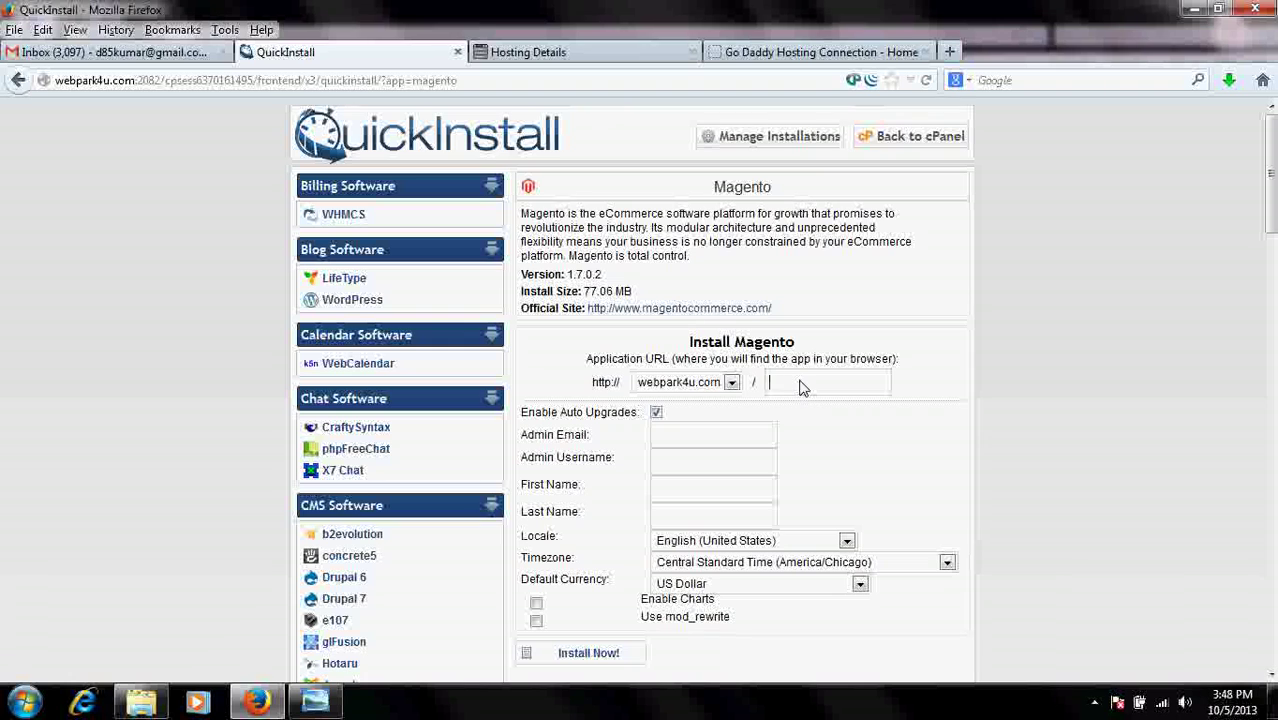
Set the application URL's subdirectory to demo under webpark4u.com
click(800, 388)
click(800, 388)
text(DEMO)
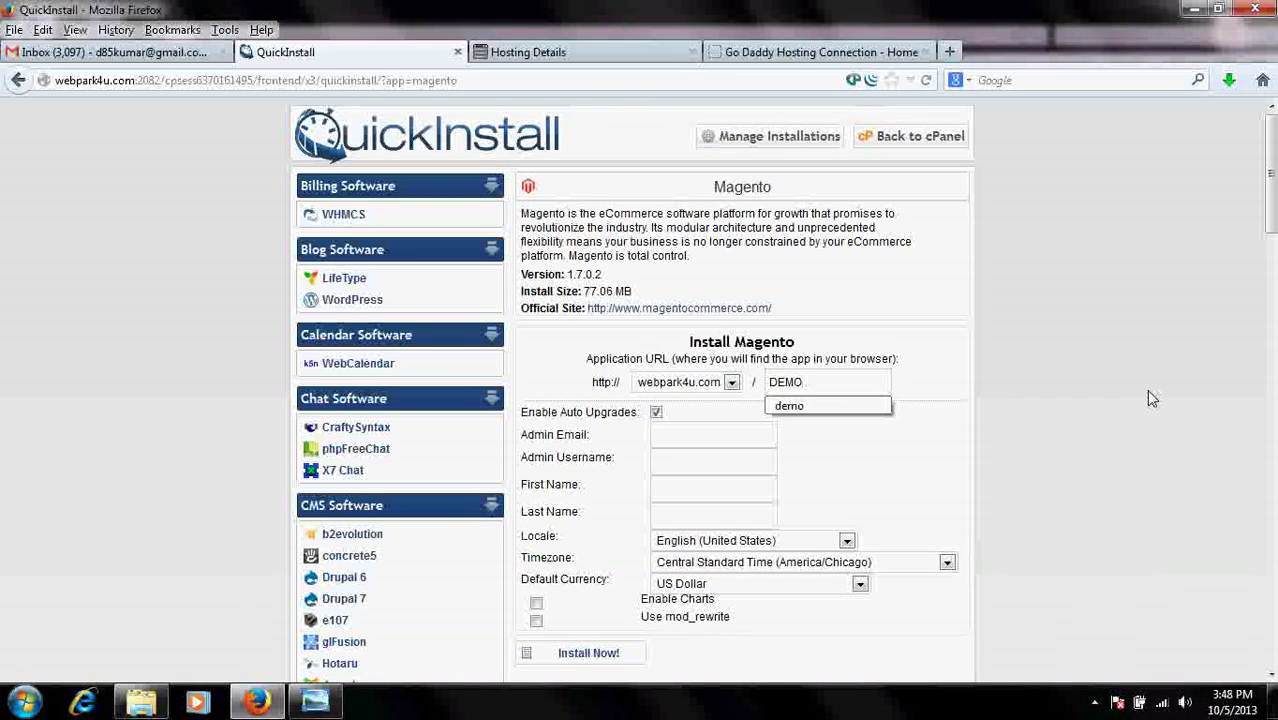
key(BackSpace)
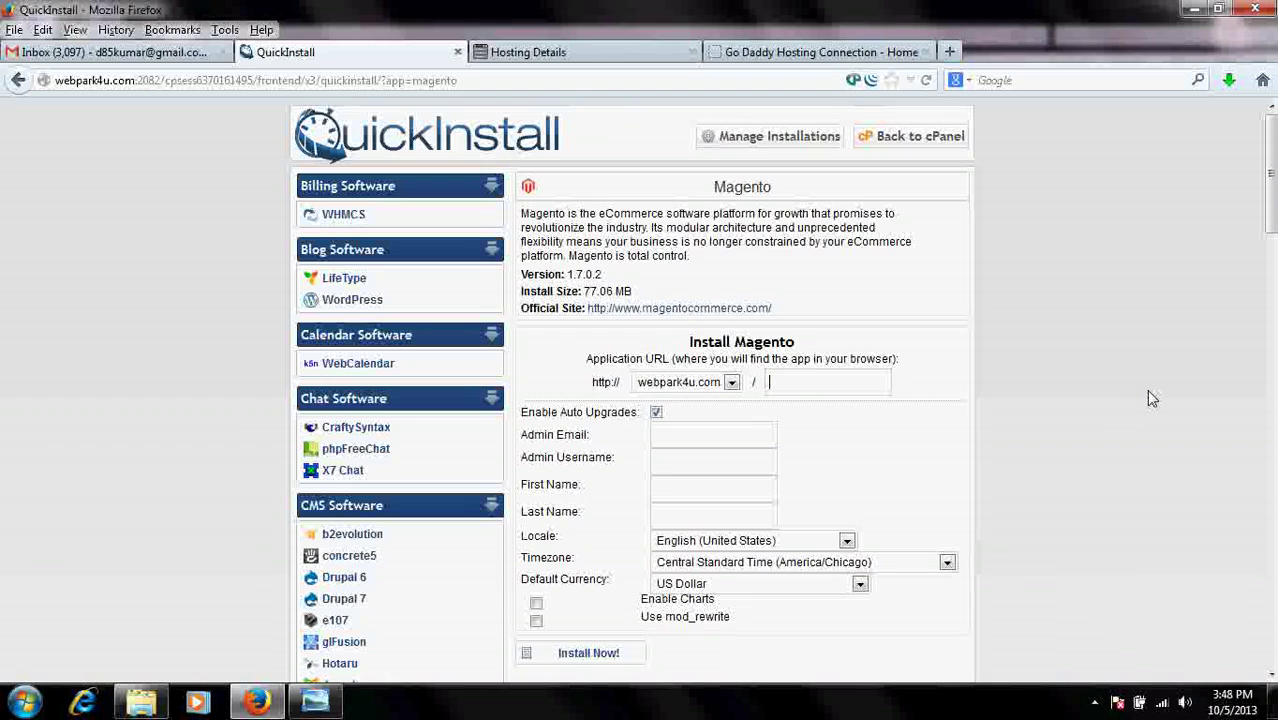
text(de)
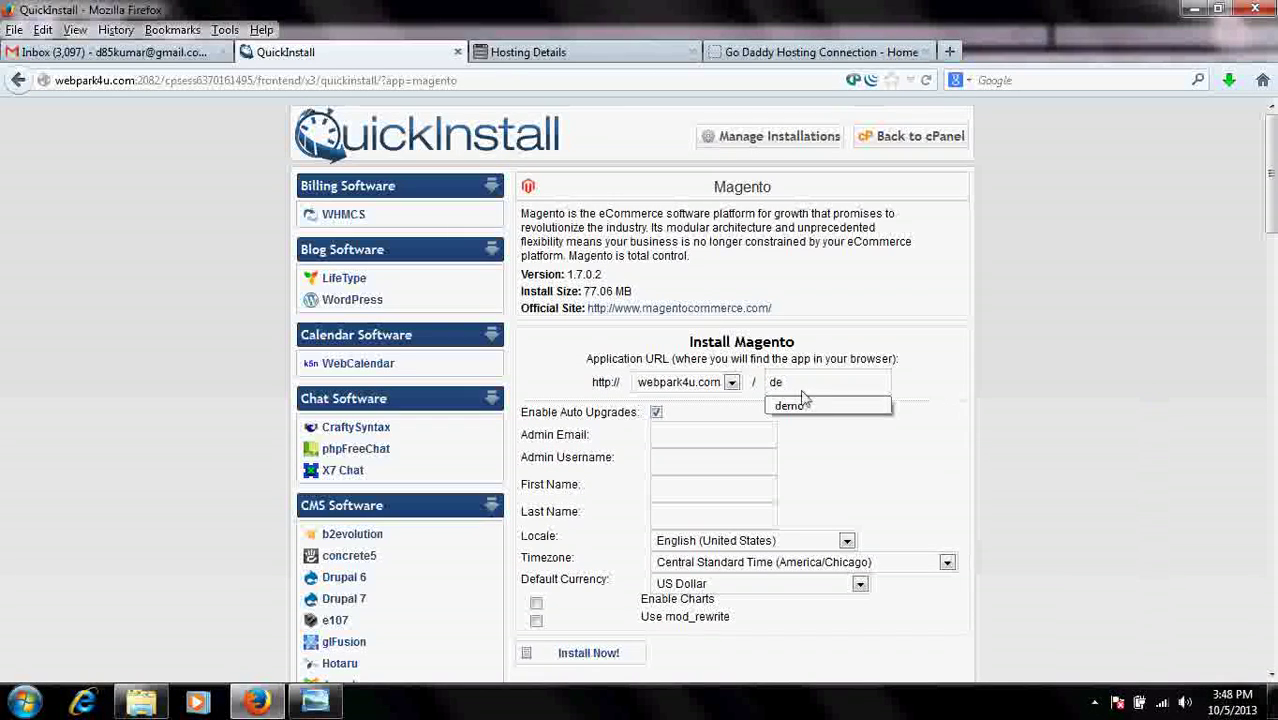
click(800, 407)
Fill in the administrator's e-mail address and set the admin username to admin
click(663, 437)
click(664, 438)
click(663, 437)
click(664, 438)
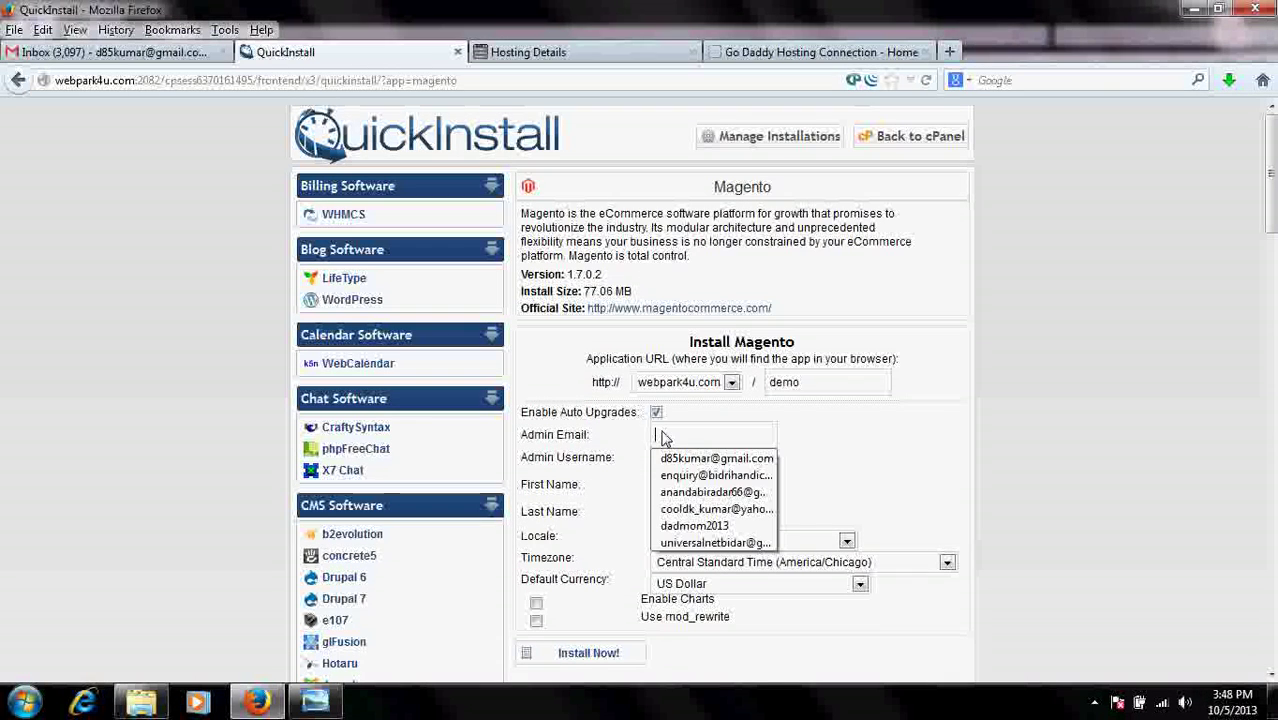
click(672, 458)
click(672, 462)
Enter the administrator's first name and last name in the Magento installation form
click(672, 483)
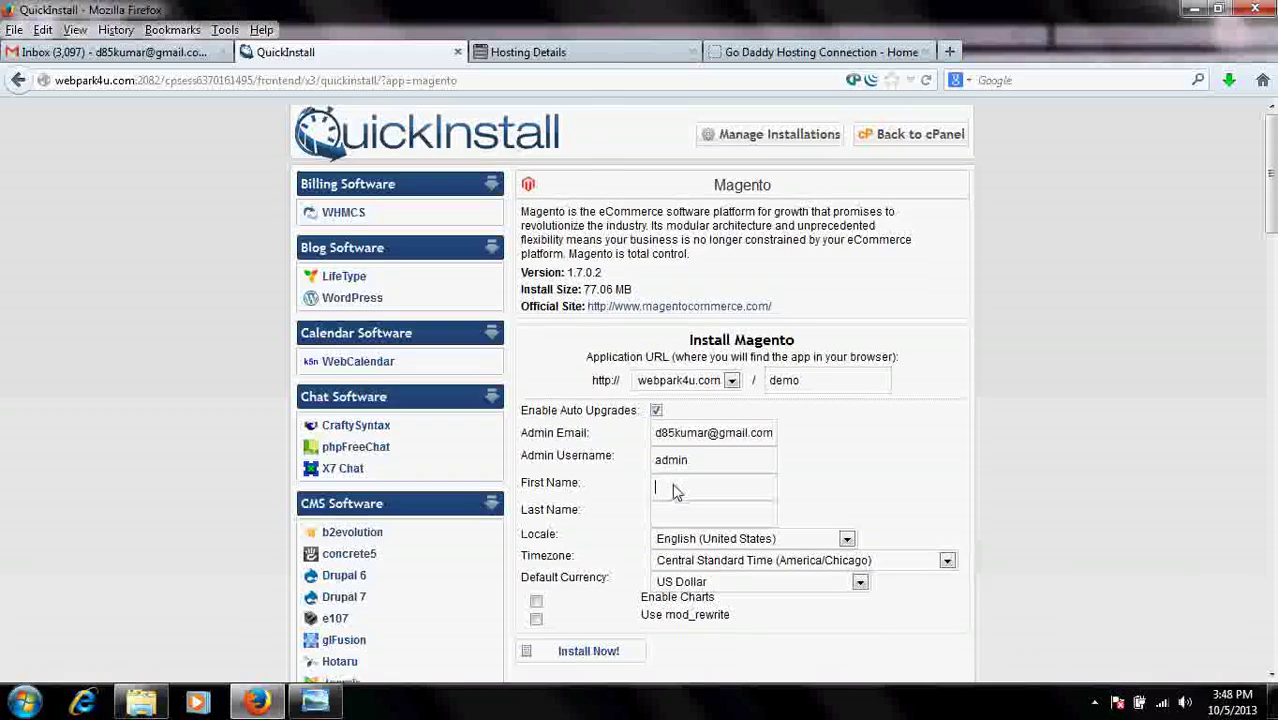
scroll(671, 460, down, 2)
click(668, 388)
click(690, 405)
click(670, 410)
click(670, 410)
click(672, 410)
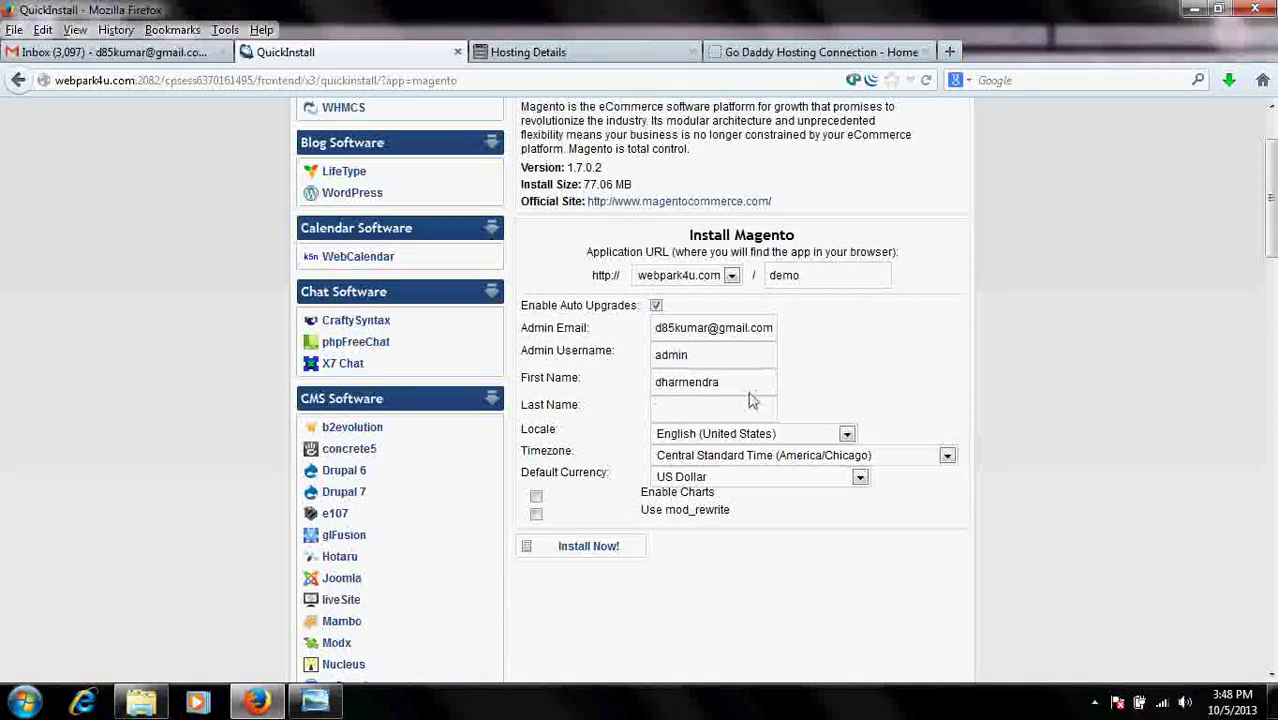
click(716, 399)
click(684, 432)
Set the default currency to Indian Rupee and start the Magento installation
click(712, 457)
click(712, 457)
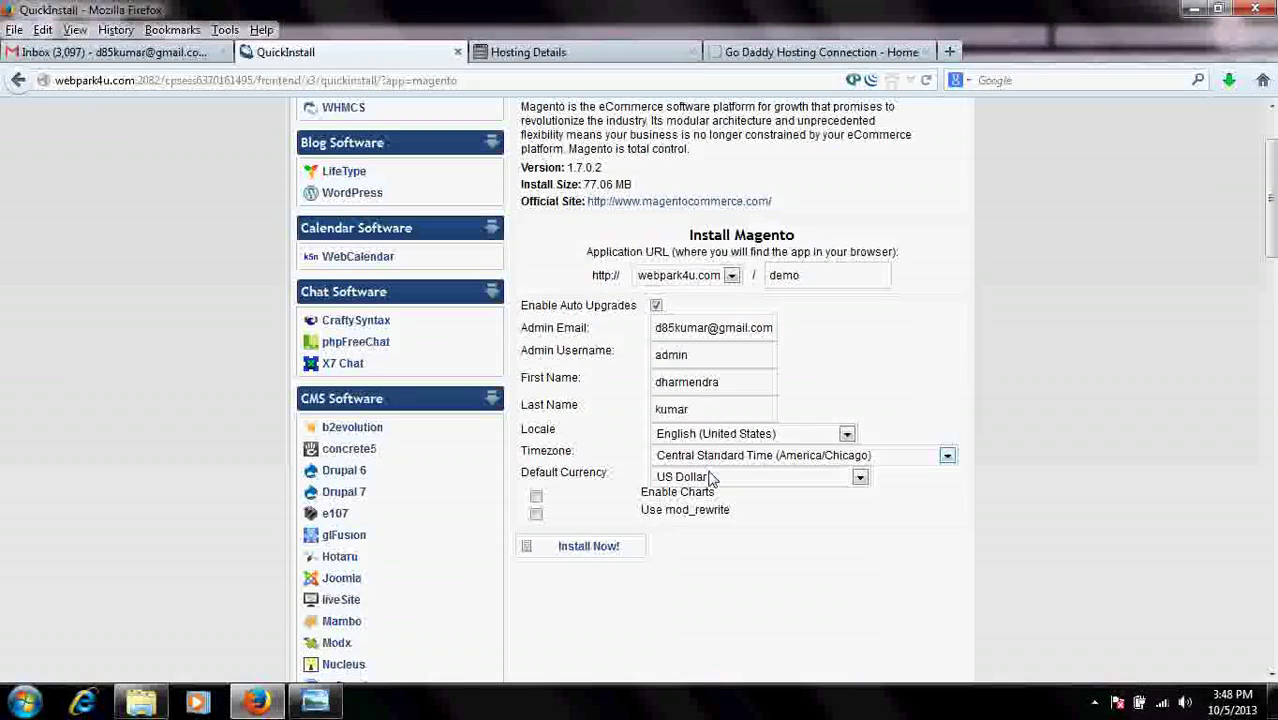
click(711, 478)
click(711, 478)
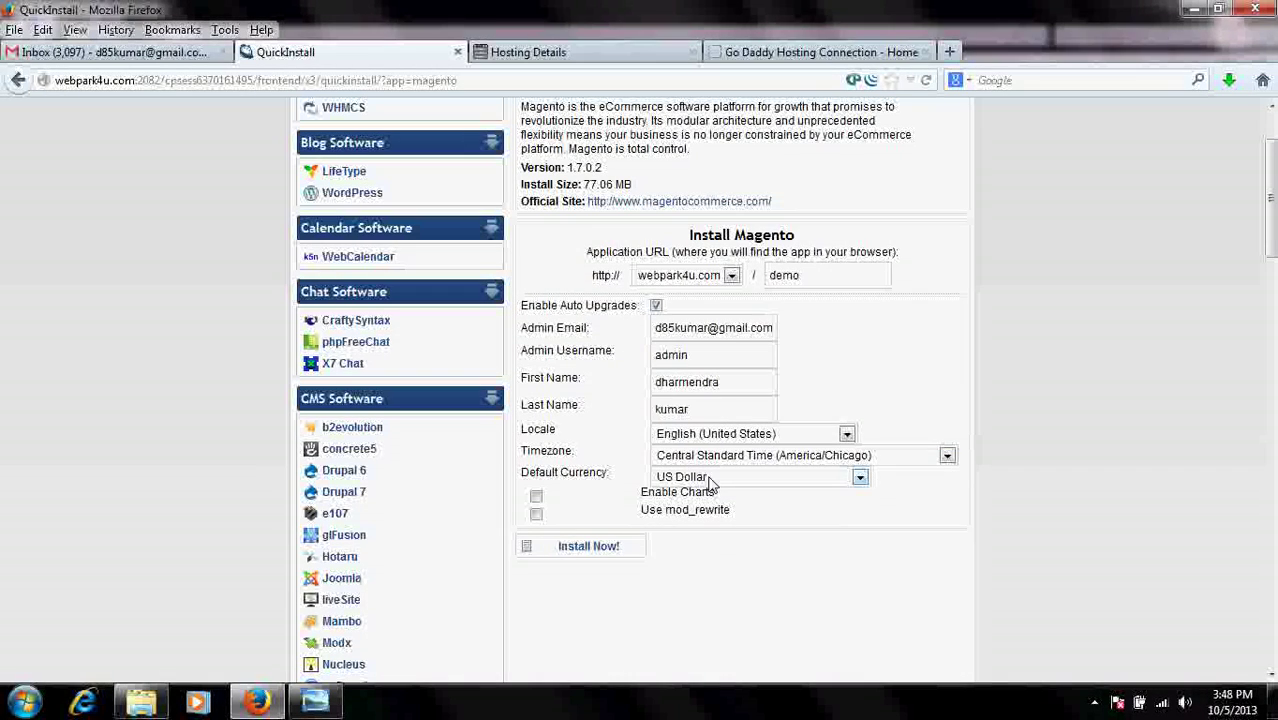
click(711, 478)
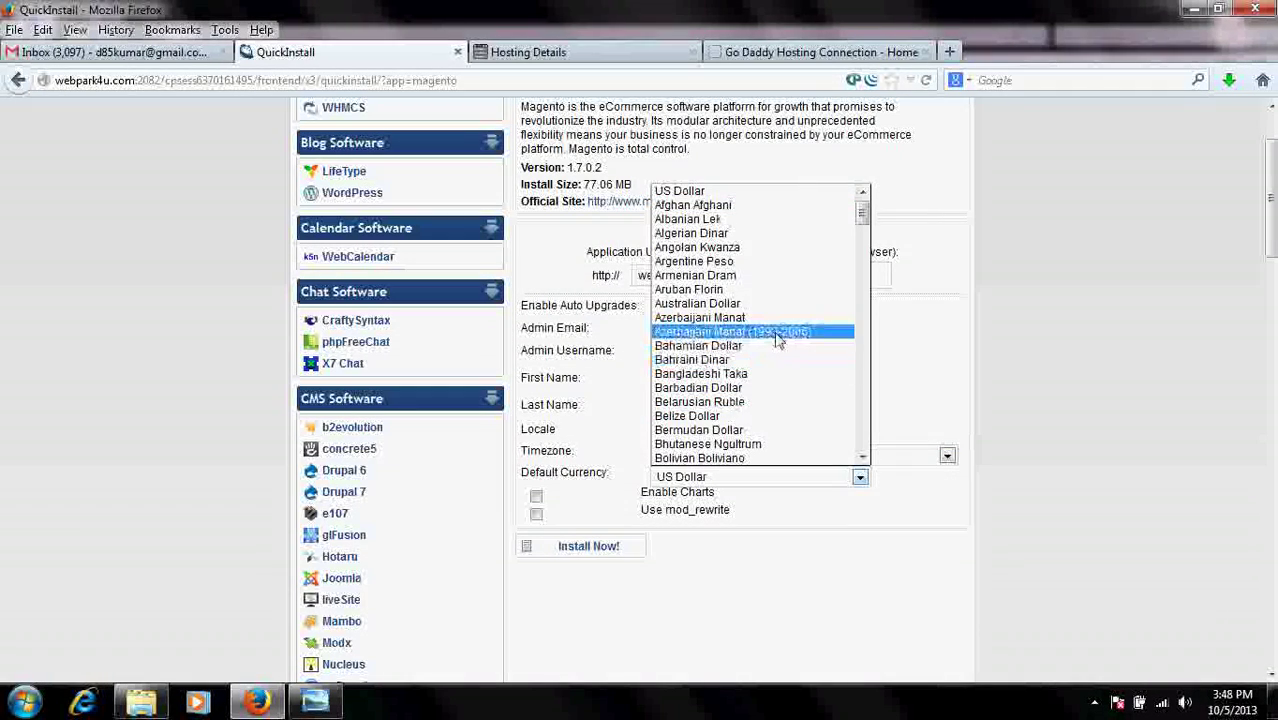
key(i)
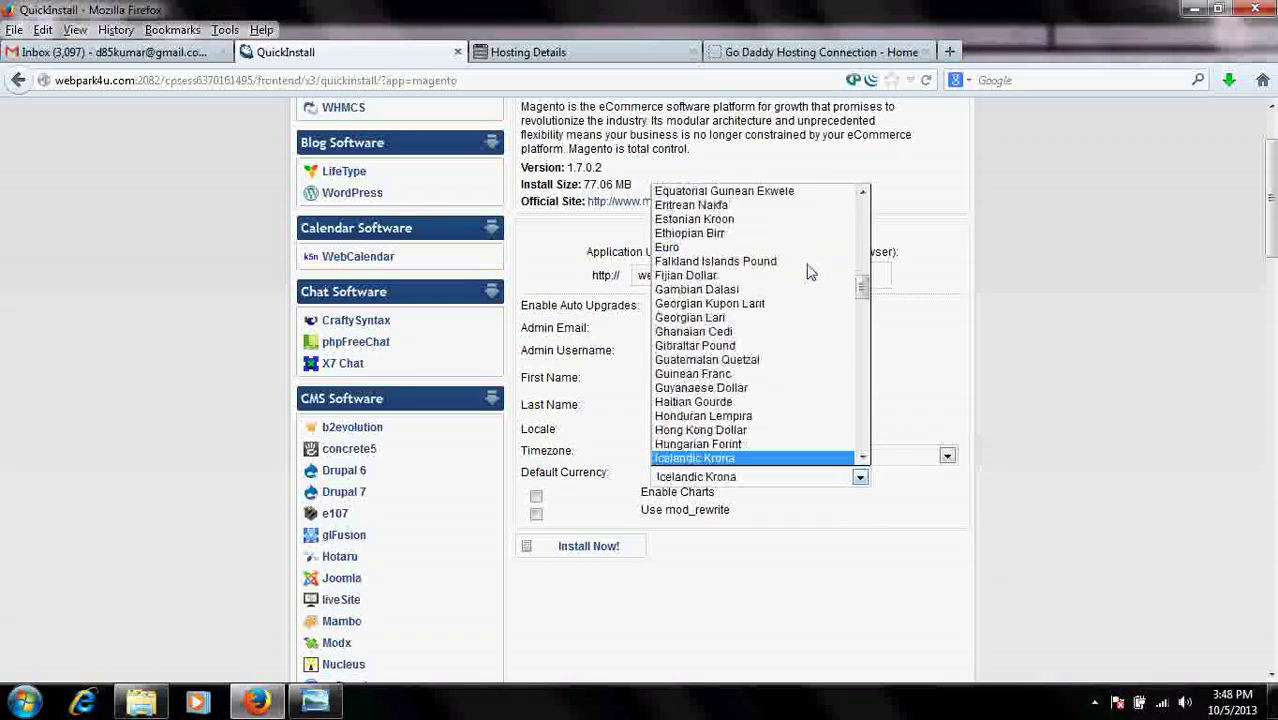
scroll(760, 340, down, 1)
click(697, 430)
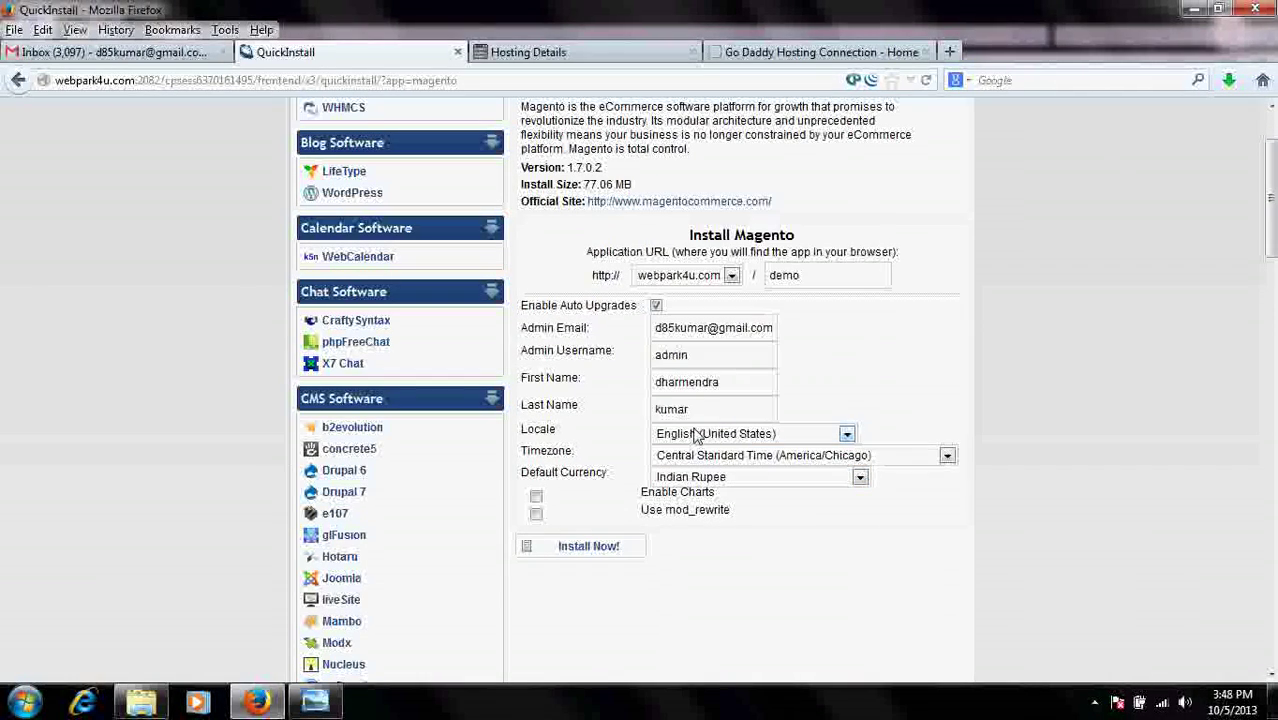
click(583, 548)
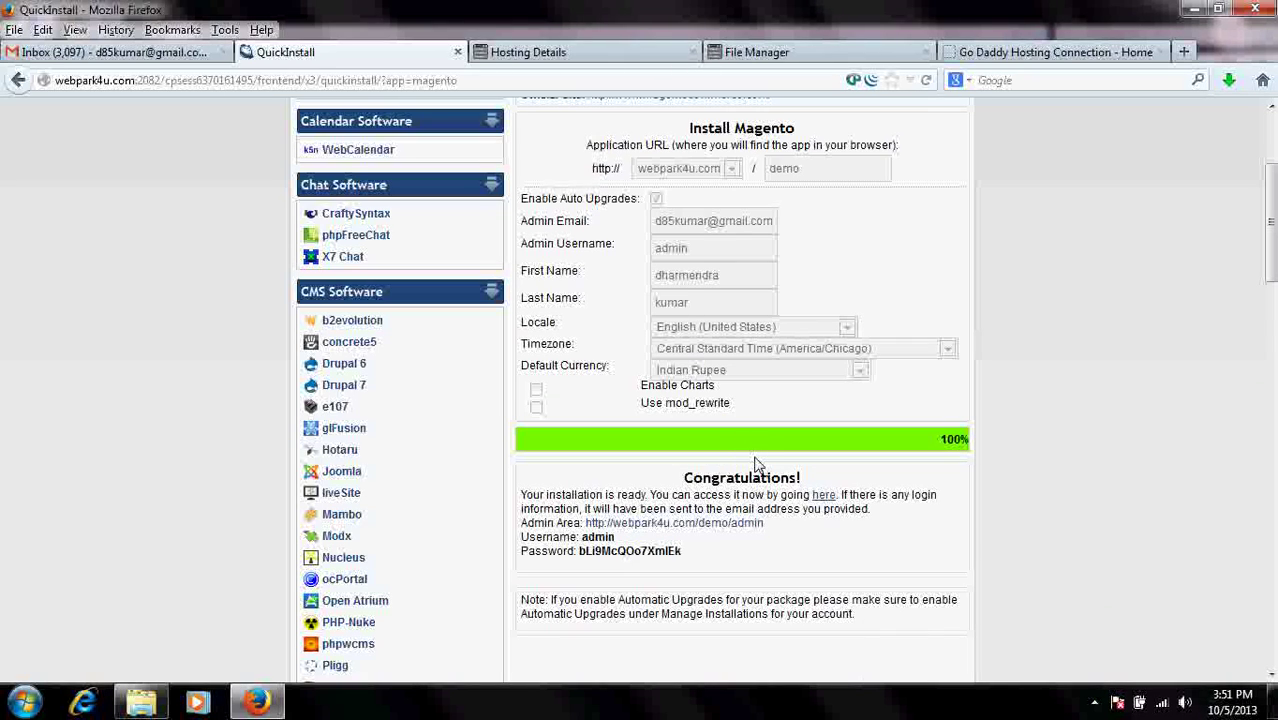
Open the installed demo store in a new browser tab and look through its home page
right_click(826, 498)
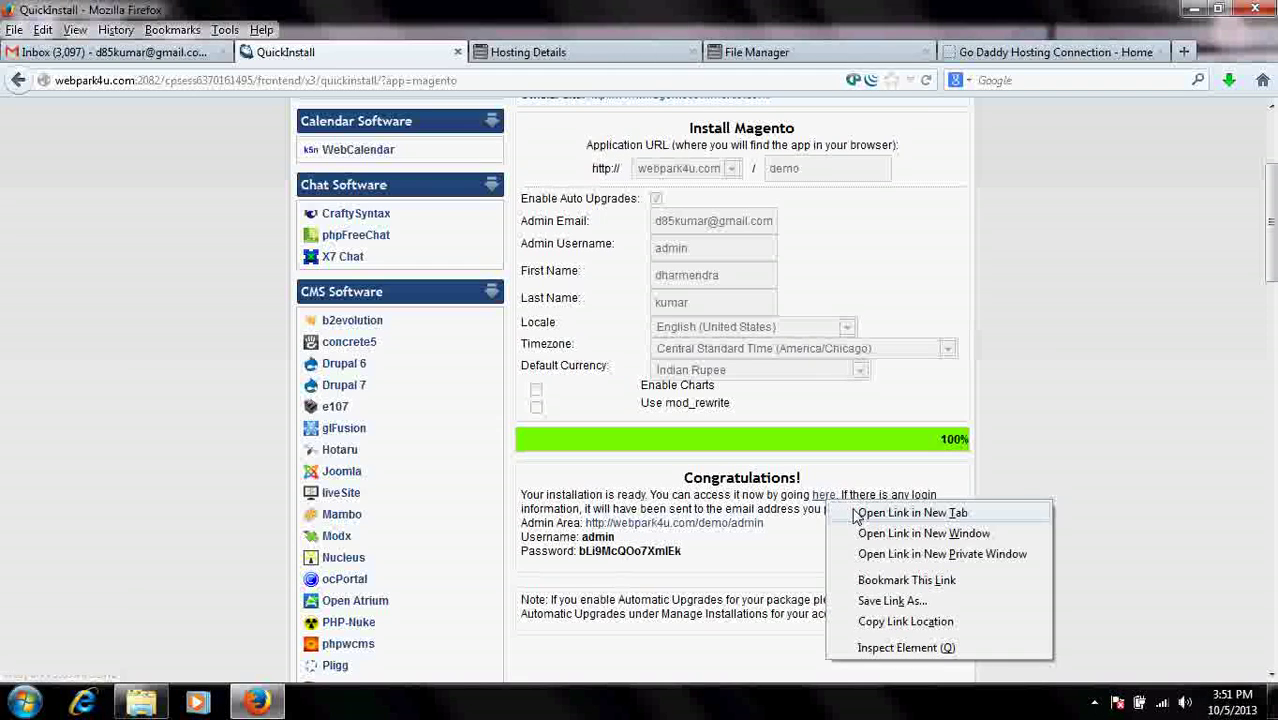
click(850, 515)
click(548, 52)
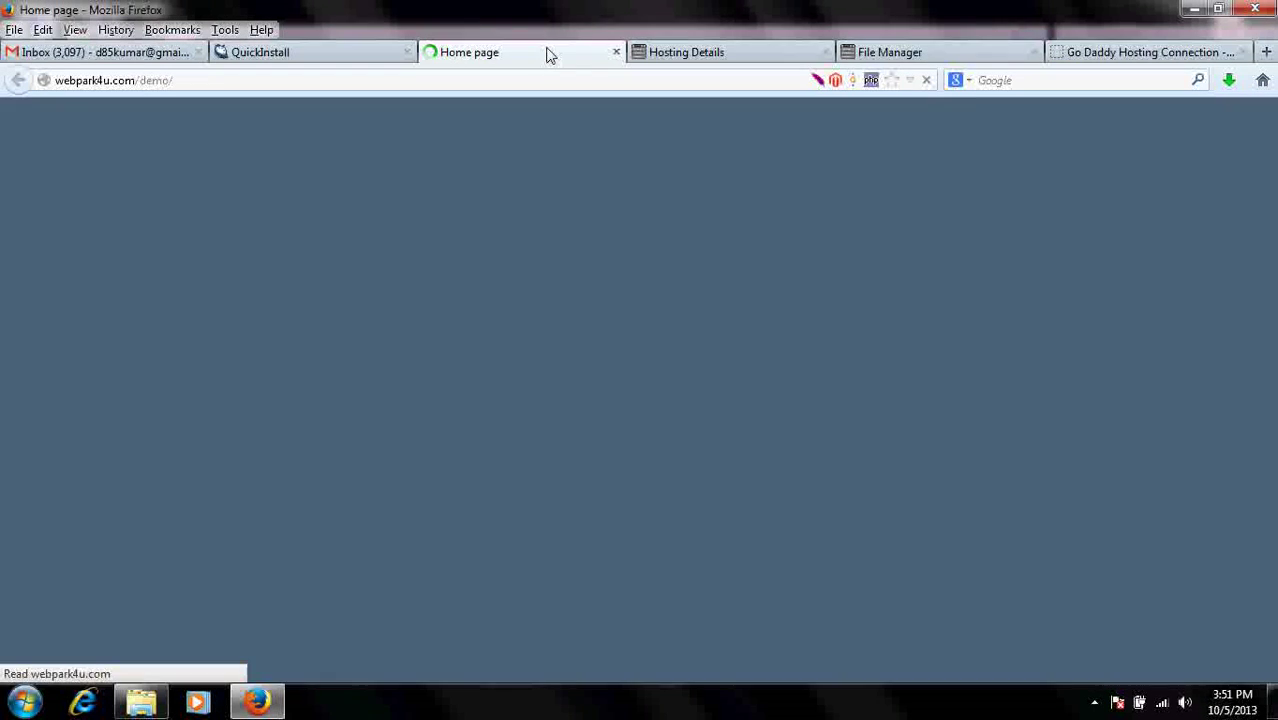
scroll(290, 271, down, 5)
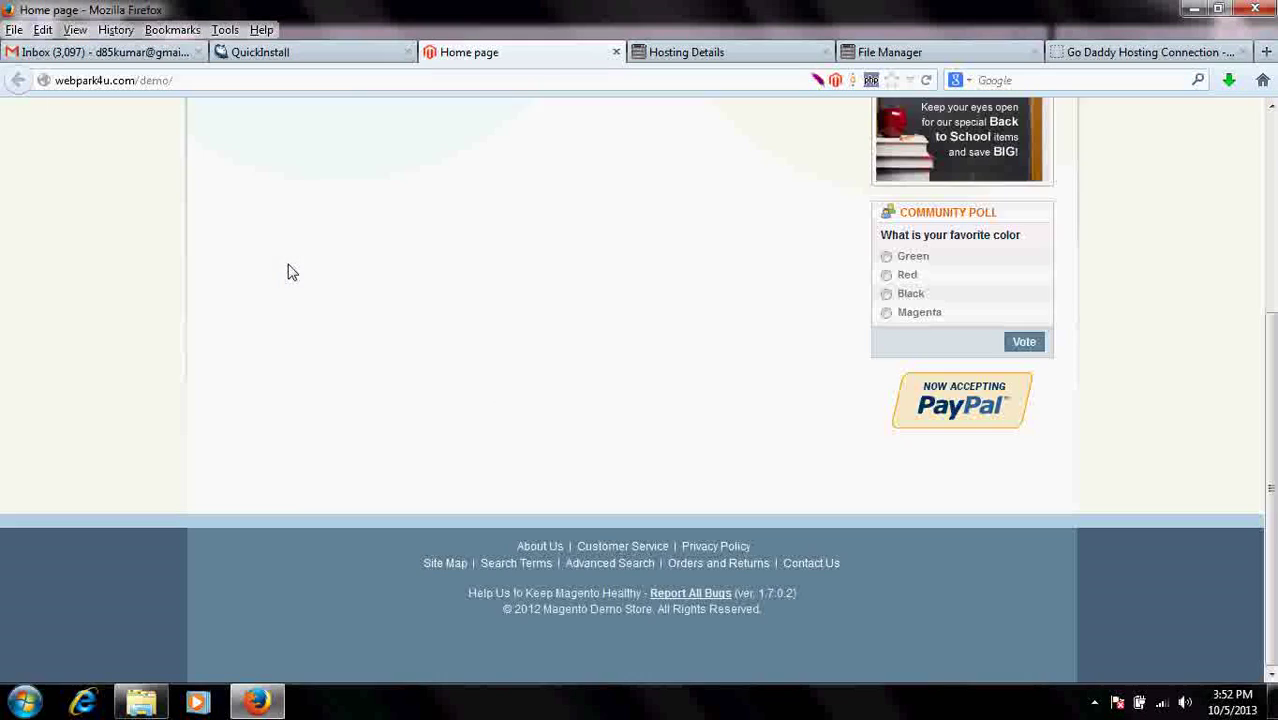
Look over the demo store's home page once more and close its browser tab
scroll(290, 271, up, 5)
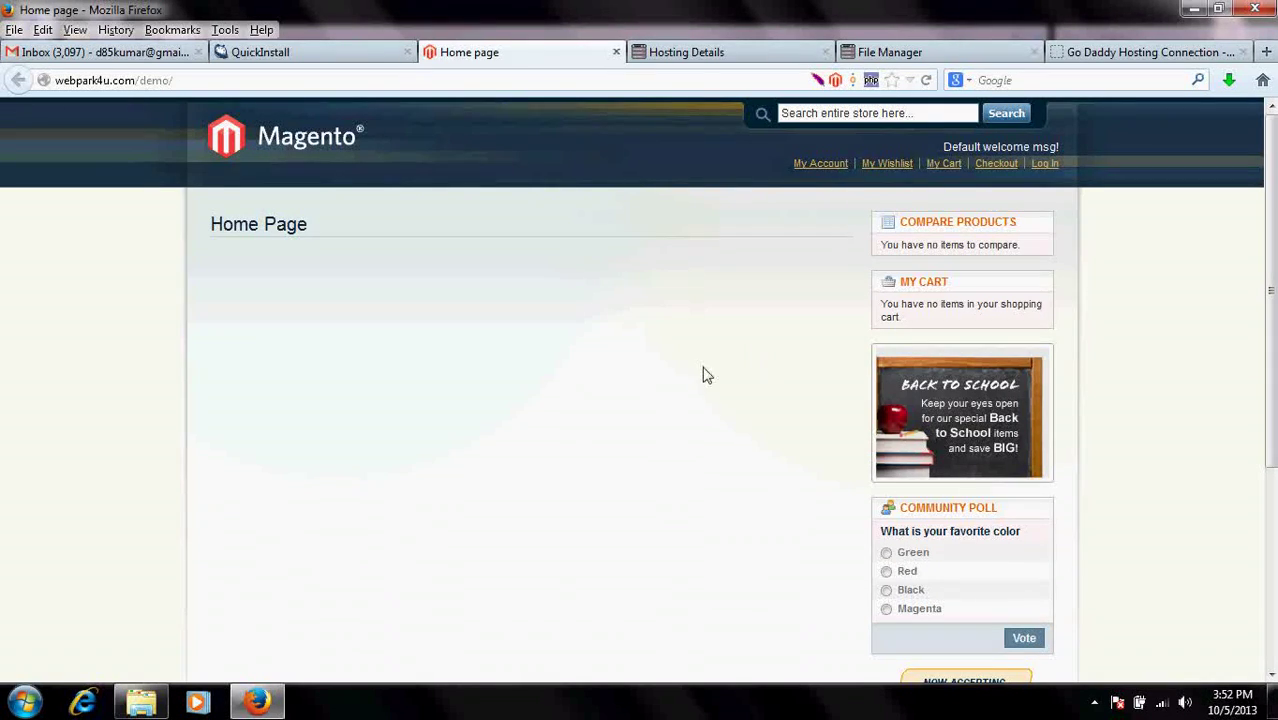
scroll(620, 392, down, 3)
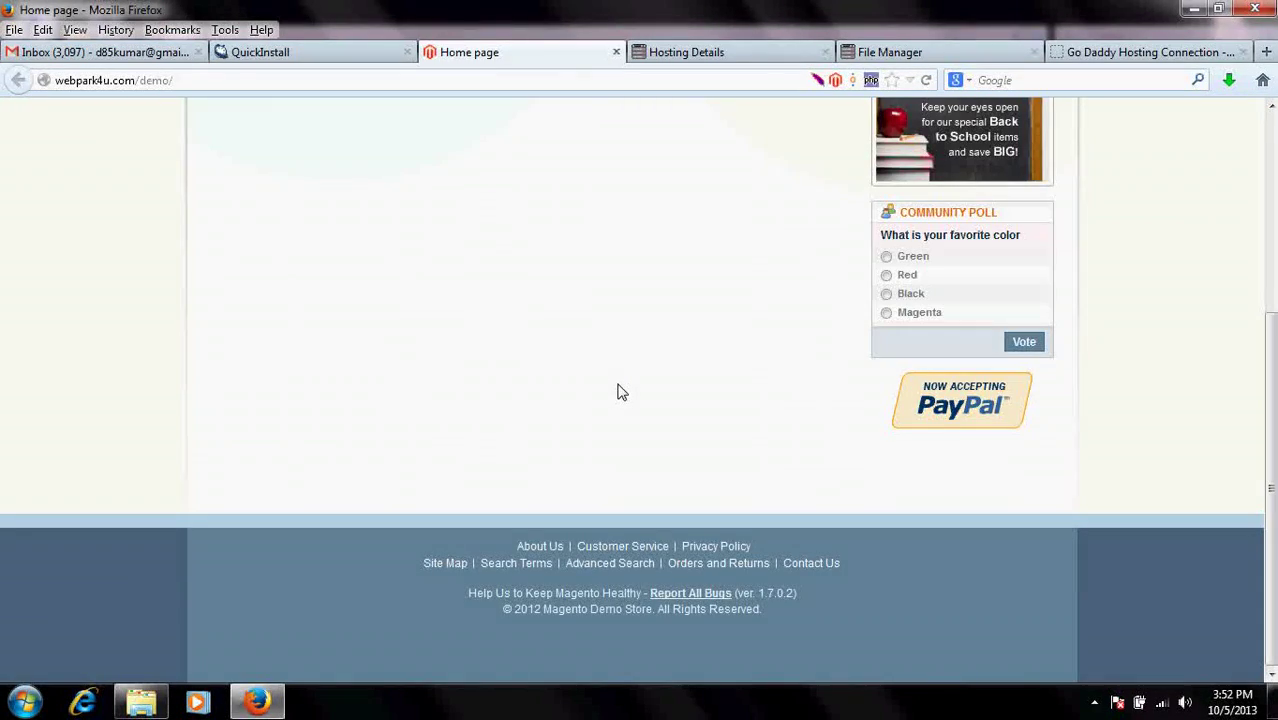
scroll(620, 392, up, 3)
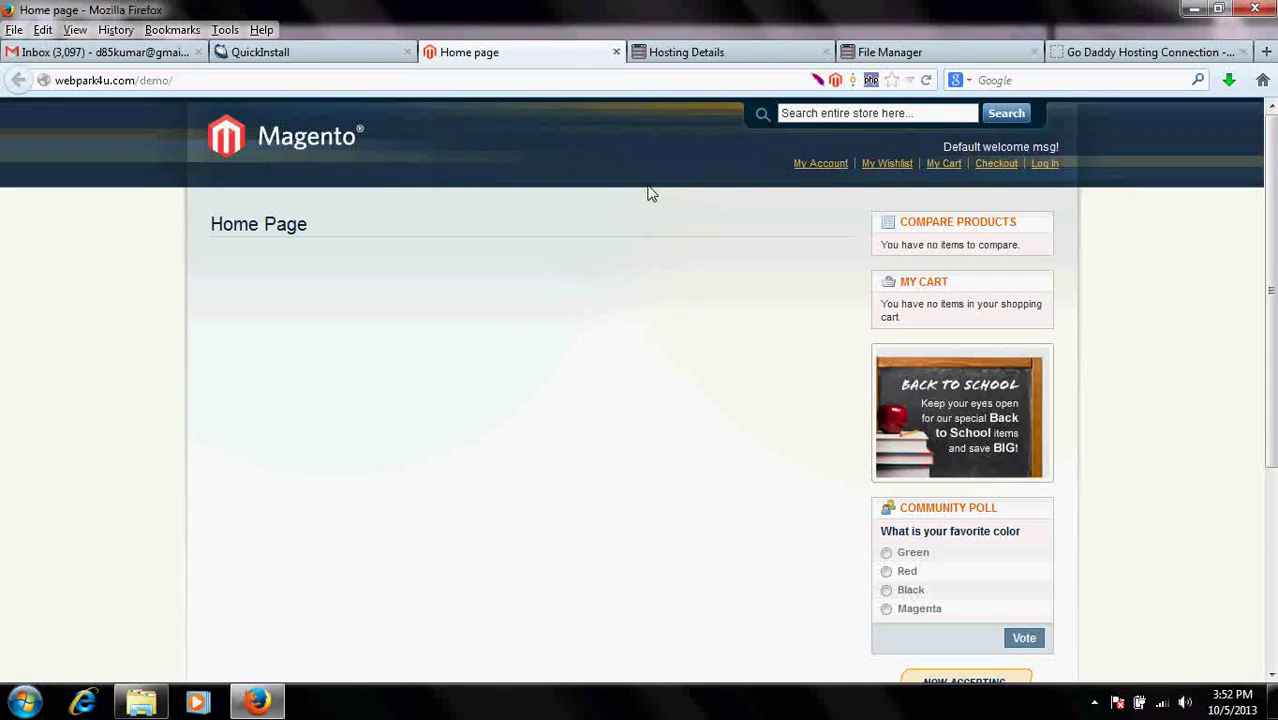
click(614, 54)
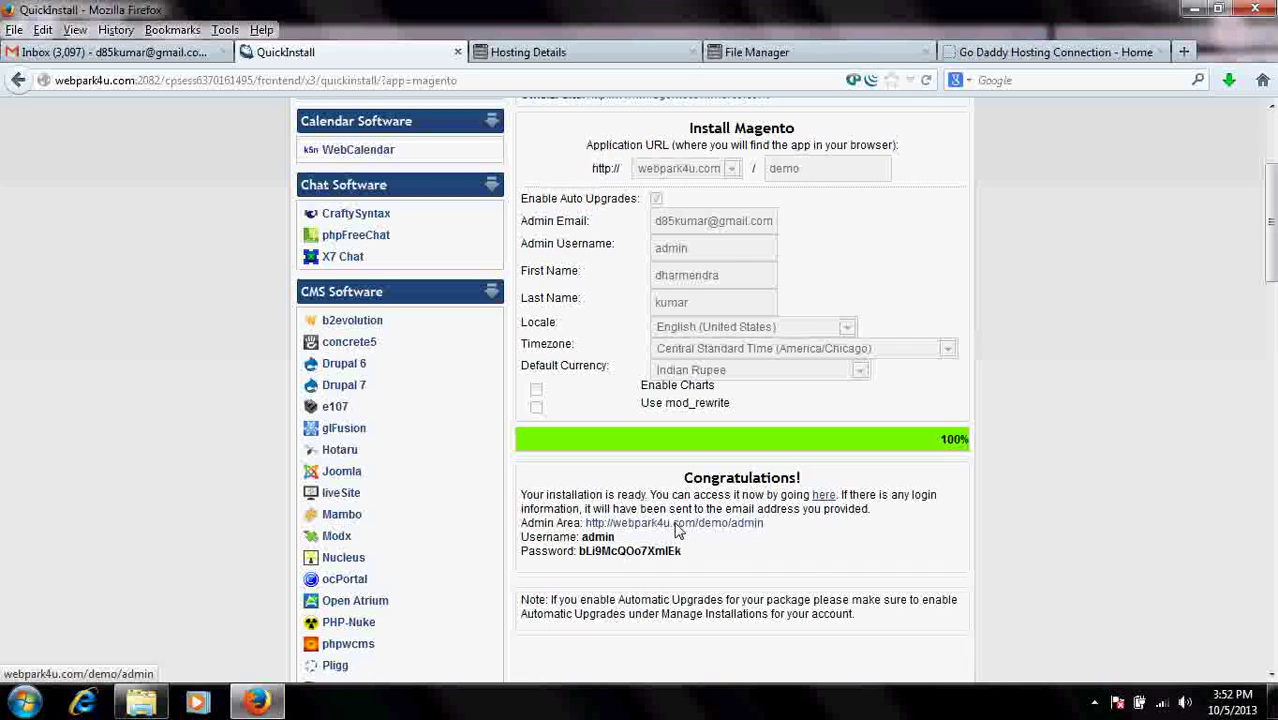
Open the Magento admin area link from the installation summary in a new tab and show its login page
right_click(760, 524)
click(808, 532)
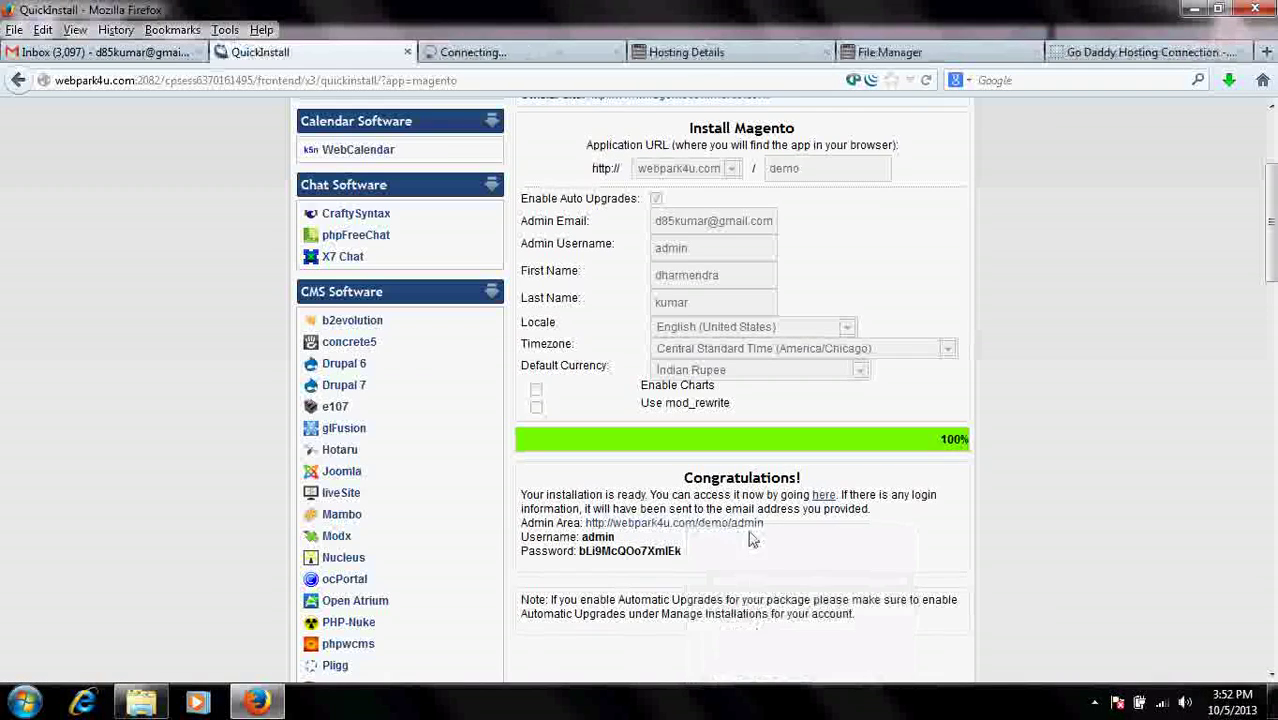
click(540, 55)
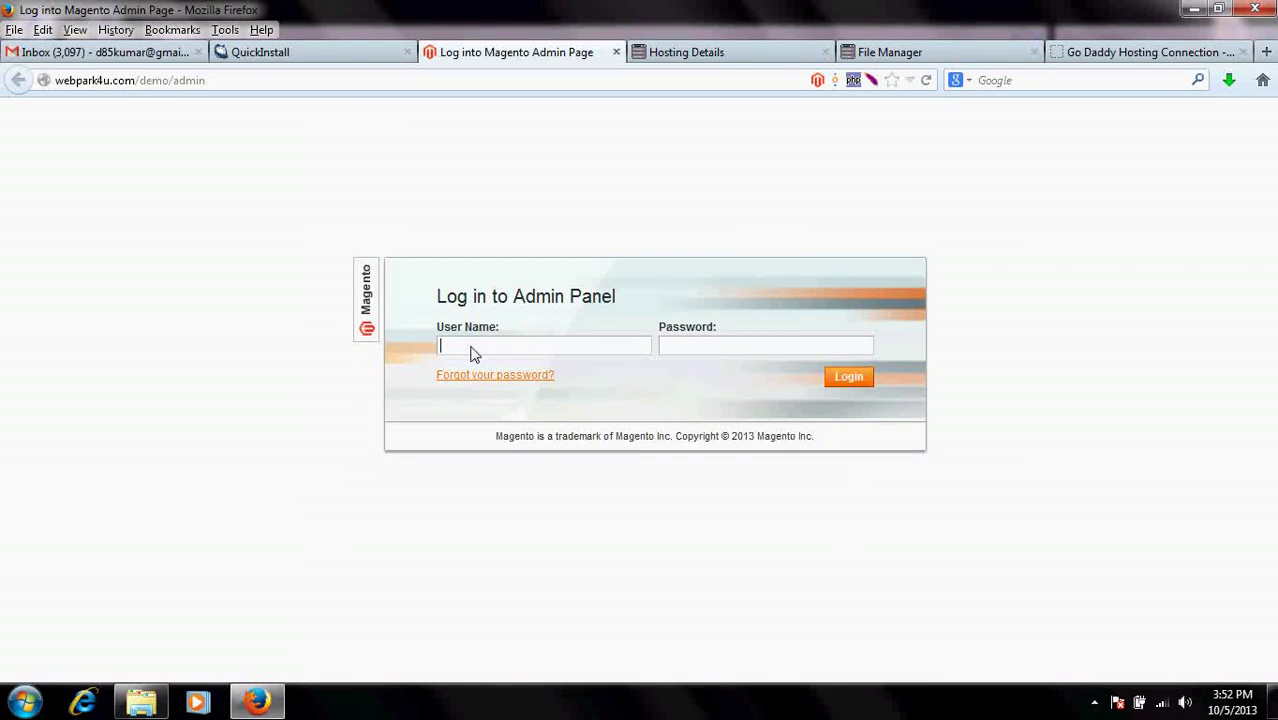
Copy the generated admin password from the QuickInstall summary into the password field of the Magento admin login form
click(346, 50)
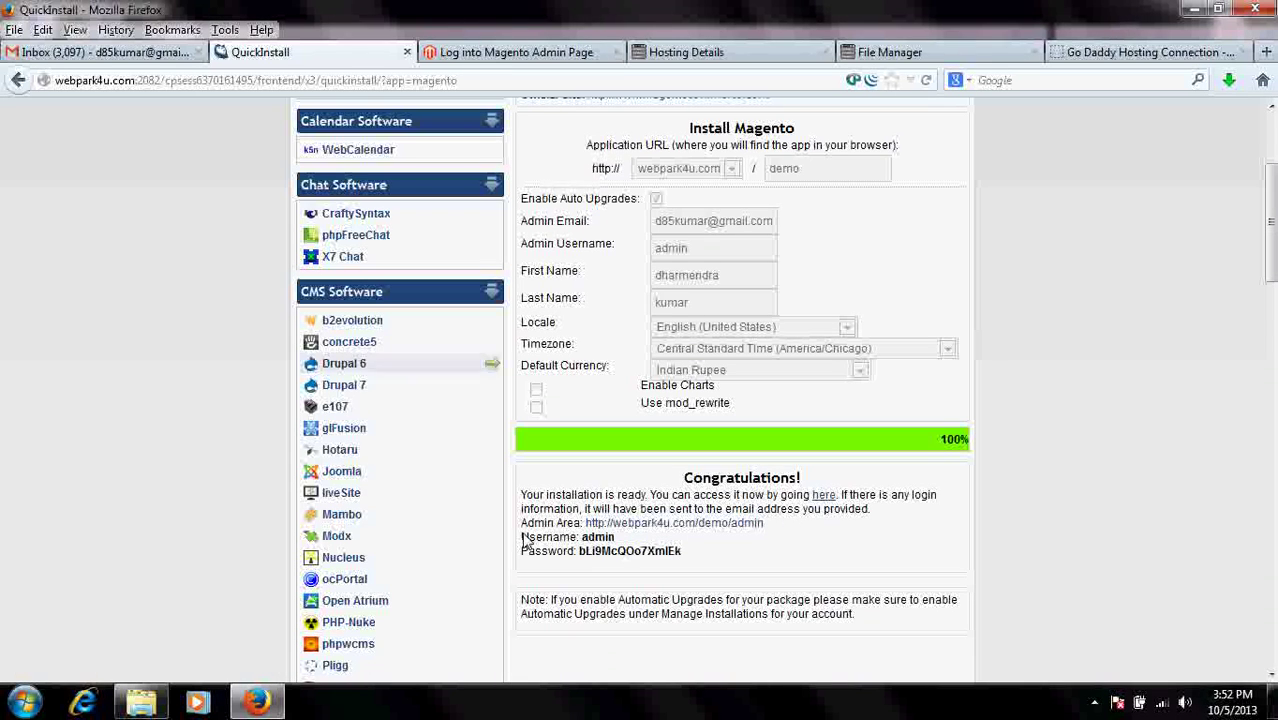
drag(586, 557, 675, 560)
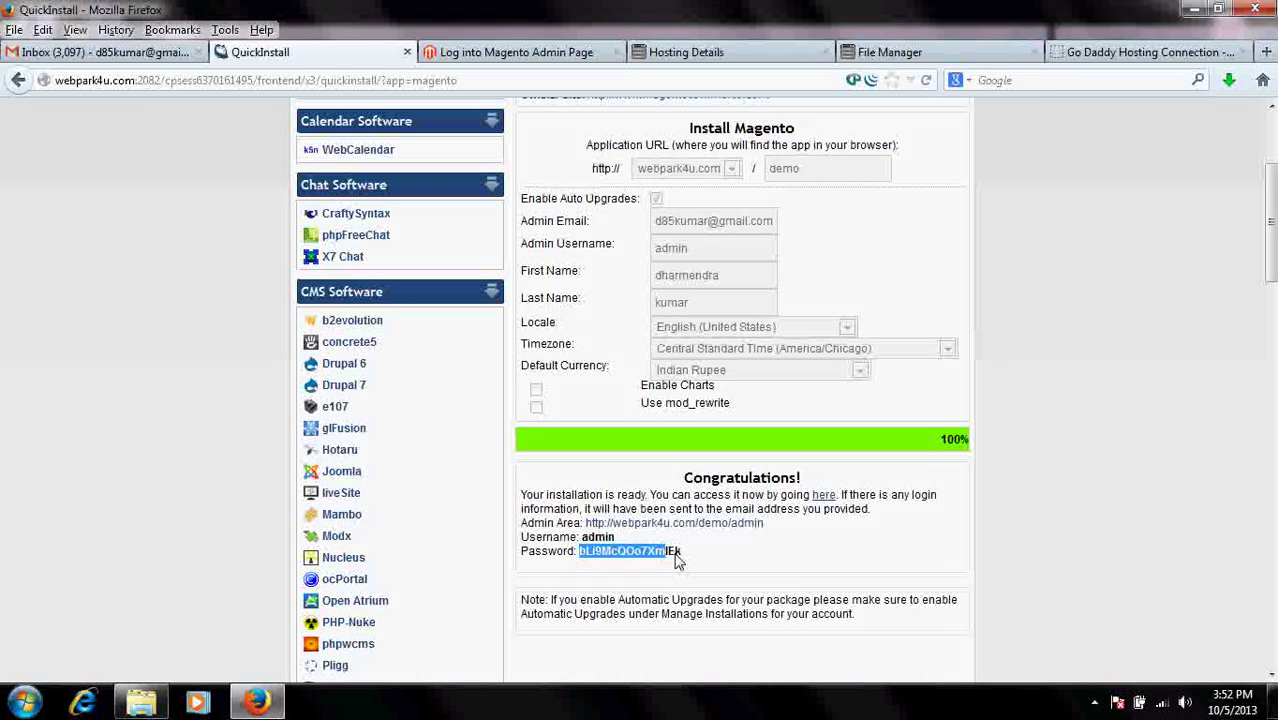
right_click(679, 561)
click(708, 568)
click(485, 53)
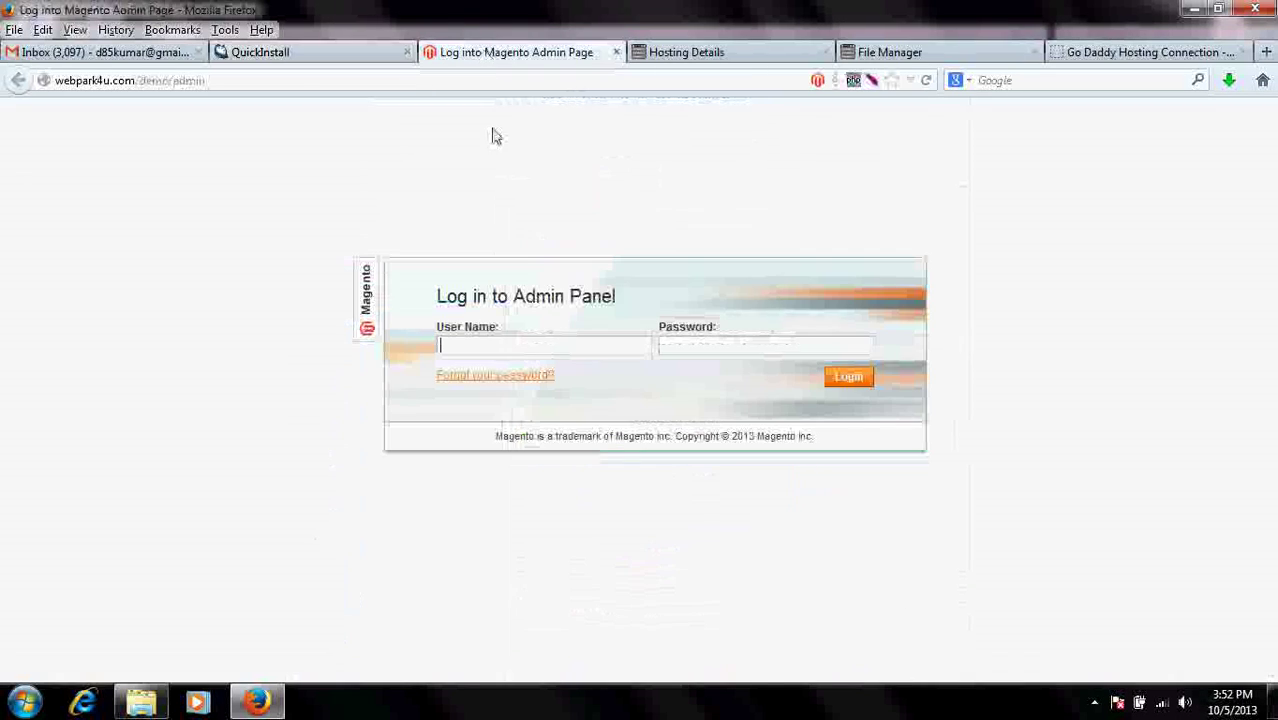
right_click(697, 355)
click(739, 429)
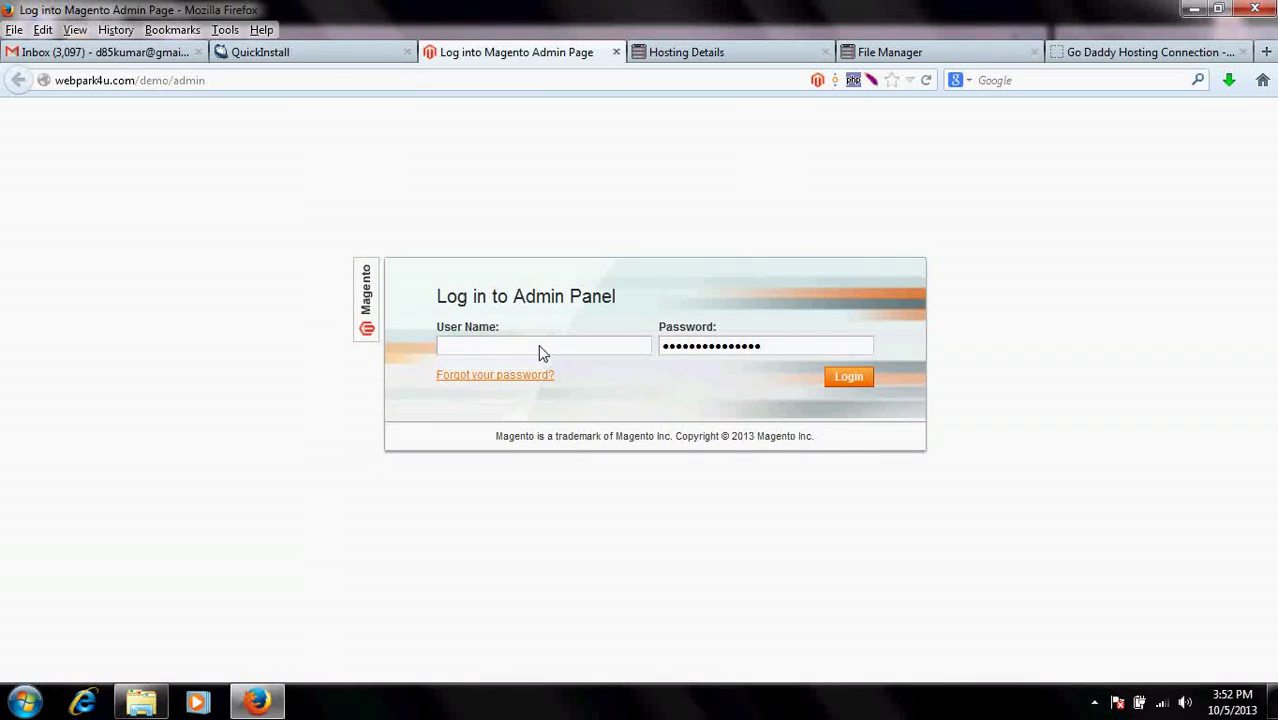
Log in to the Magento admin panel with the username admin, dismissing the password-saving offer and the incoming message
click(539, 346)
text(admin)
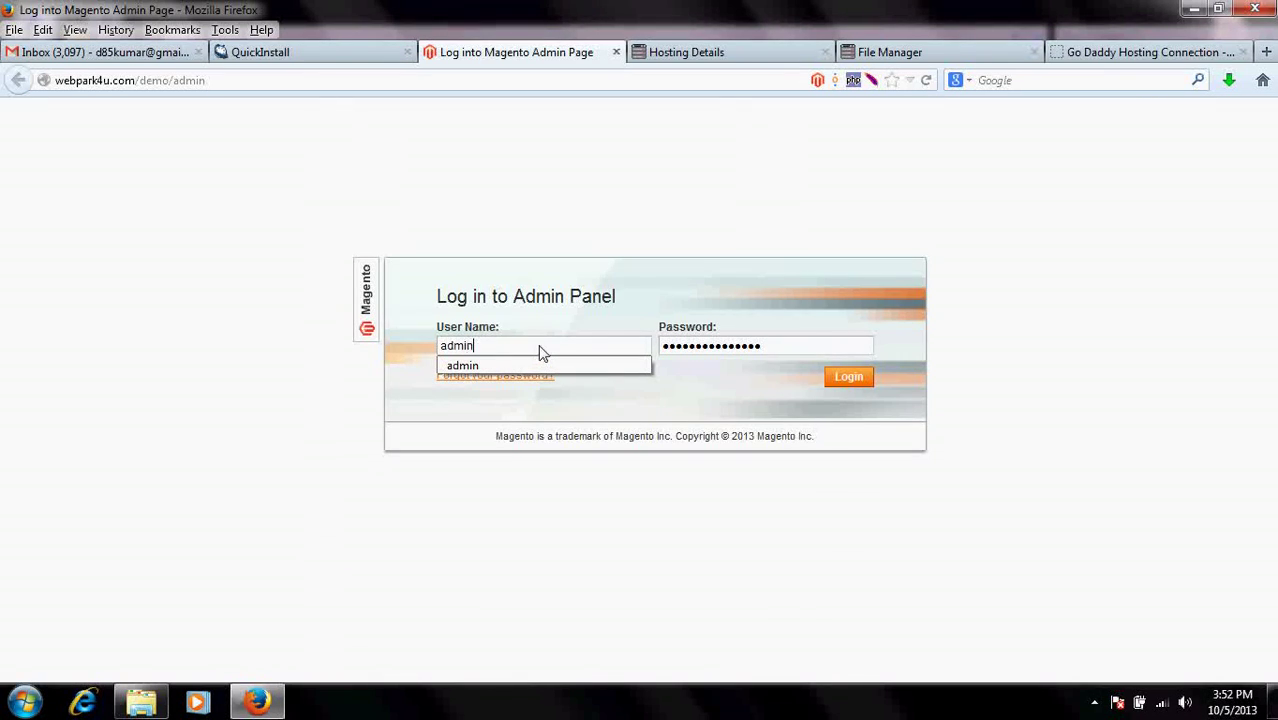
click(843, 380)
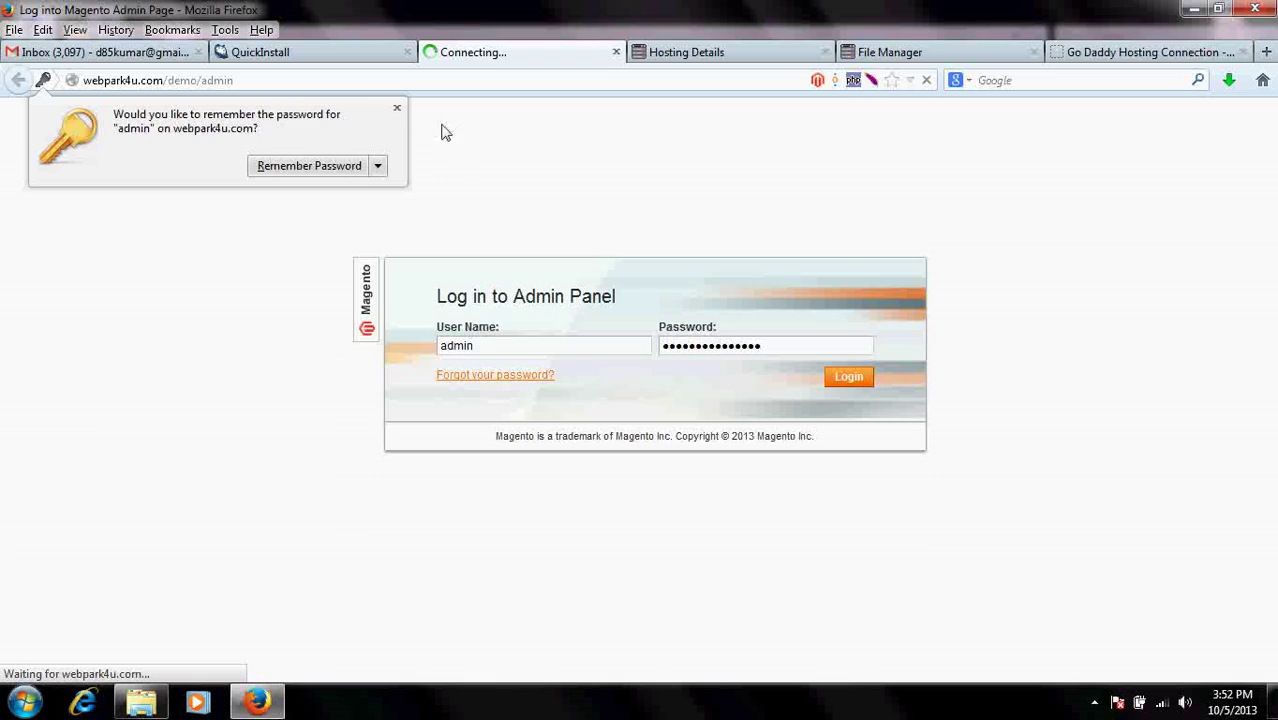
click(397, 106)
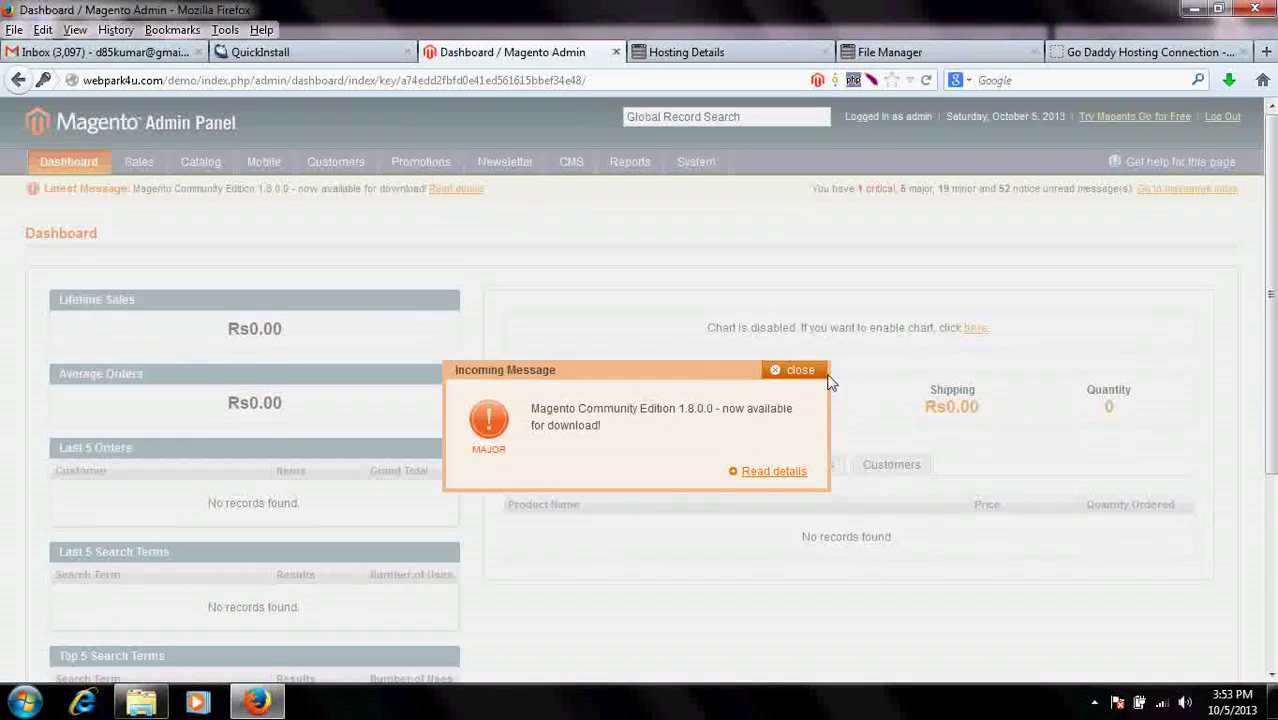
click(796, 370)
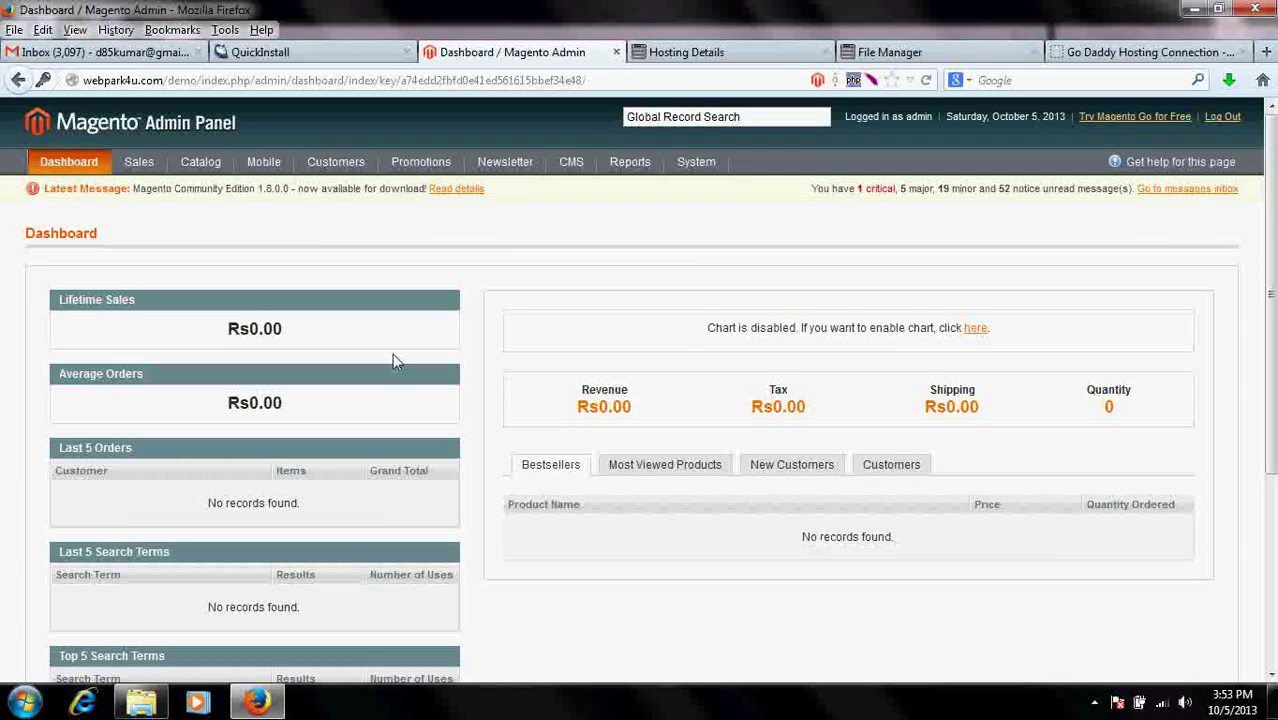
Set and confirm a new password in the admin's My Account settings, save the account and return to the Dashboard
mouse_move(688, 158)
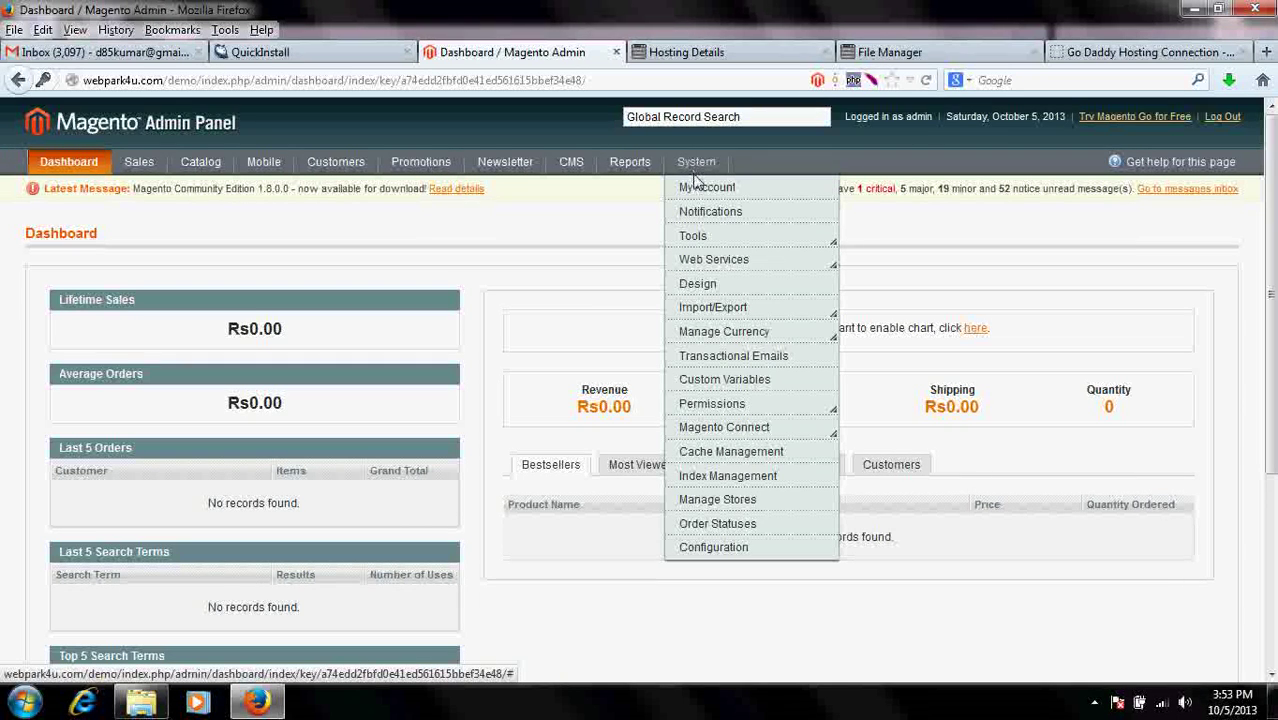
click(705, 195)
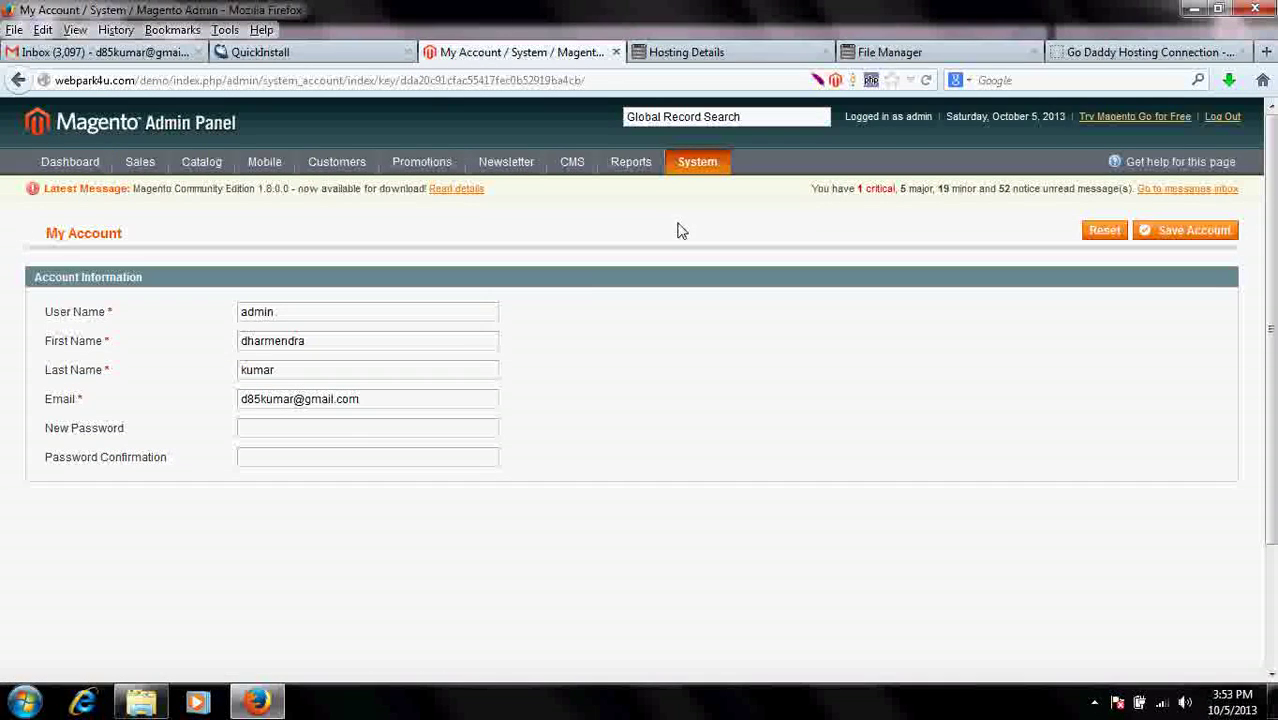
click(296, 429)
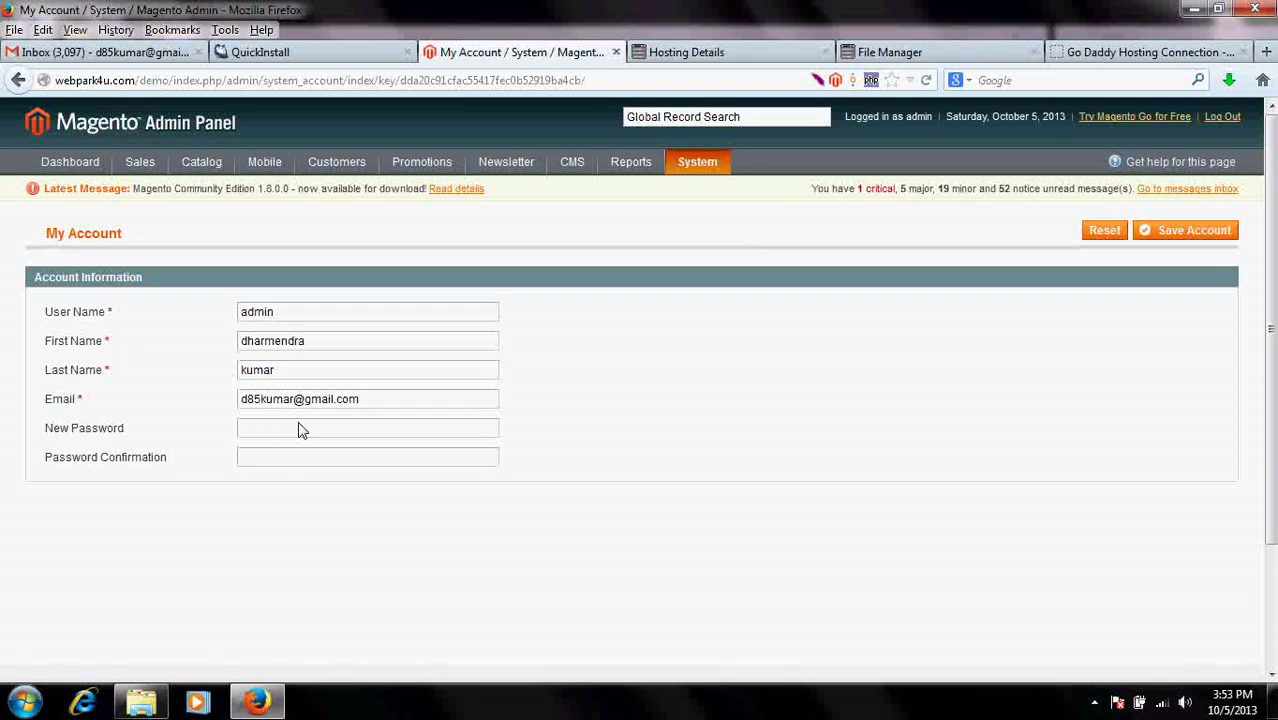
text(••)
text(••)
click(1208, 232)
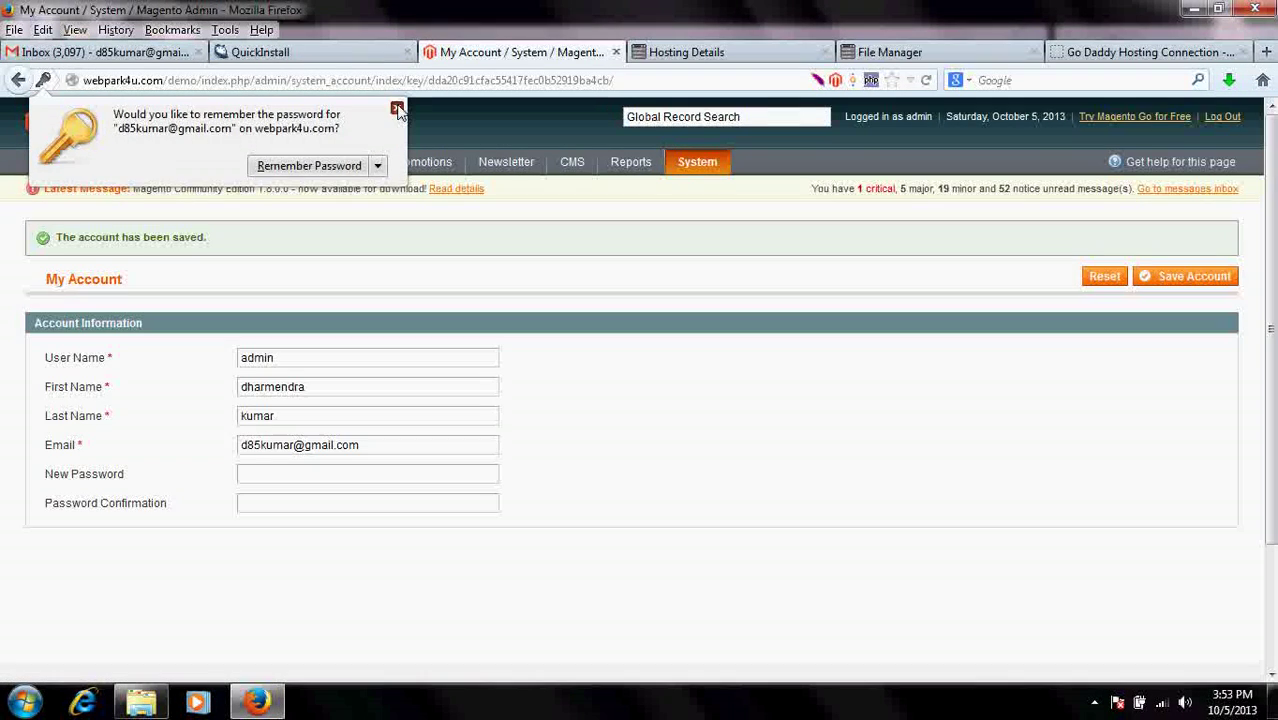
click(397, 108)
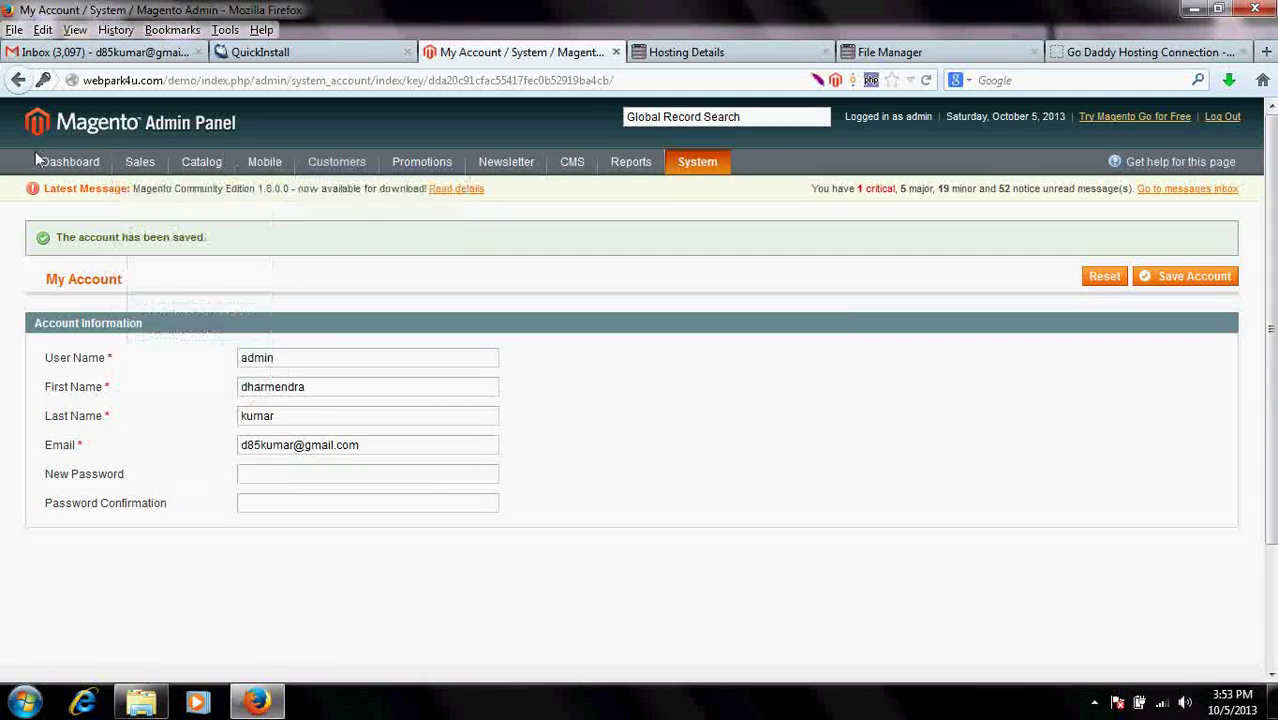
click(70, 162)
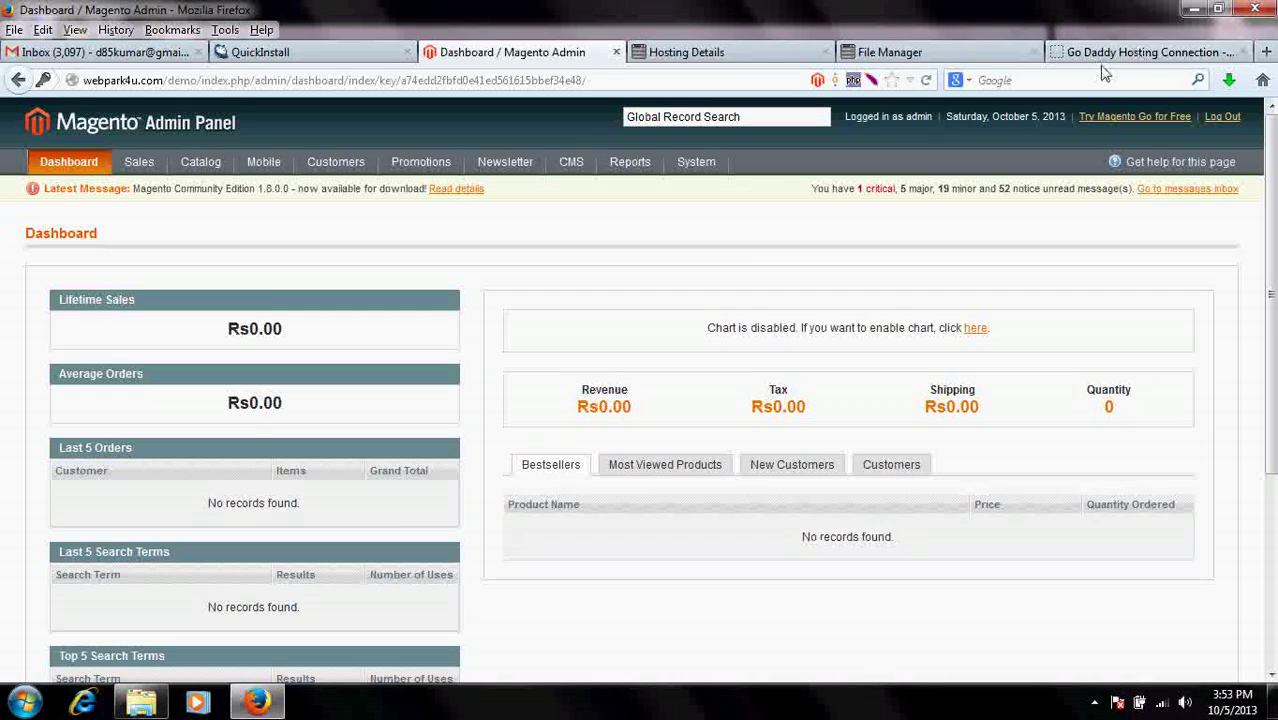
Switch to the magento folder in Windows Explorer and extract the magento-sample-data-1.6.1.0 archive there
click(1203, 14)
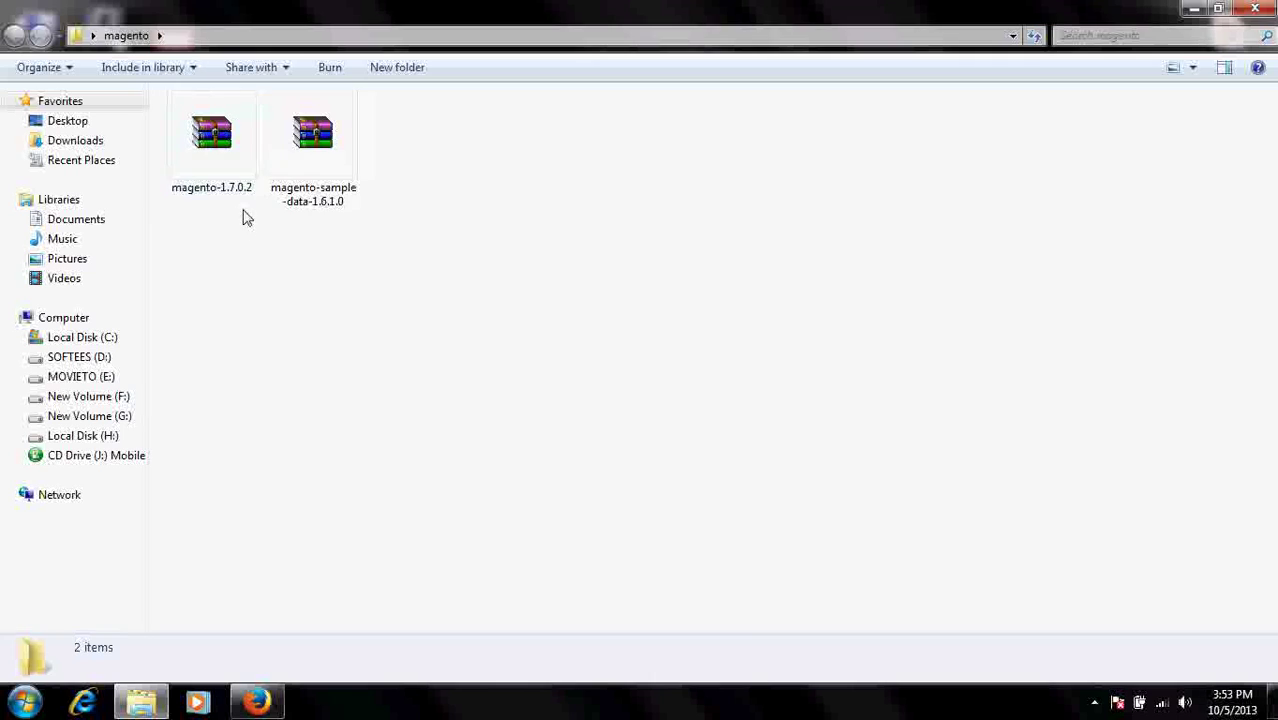
click(318, 204)
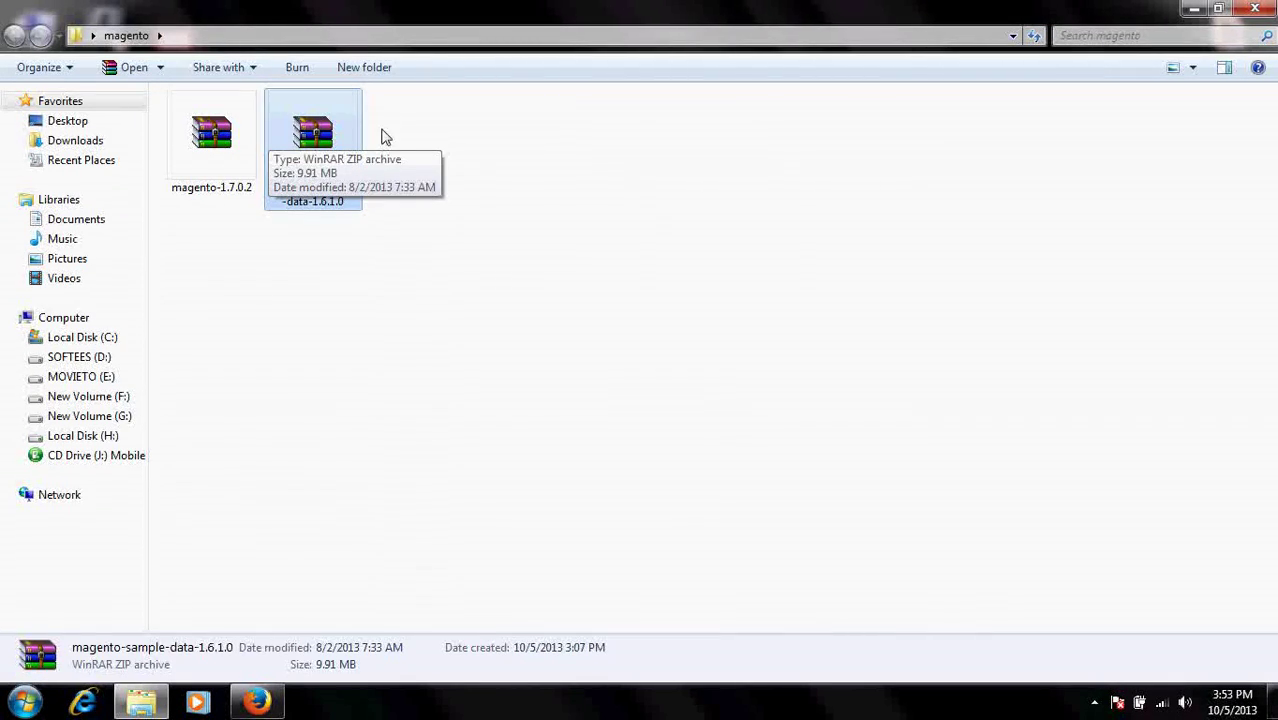
click(251, 280)
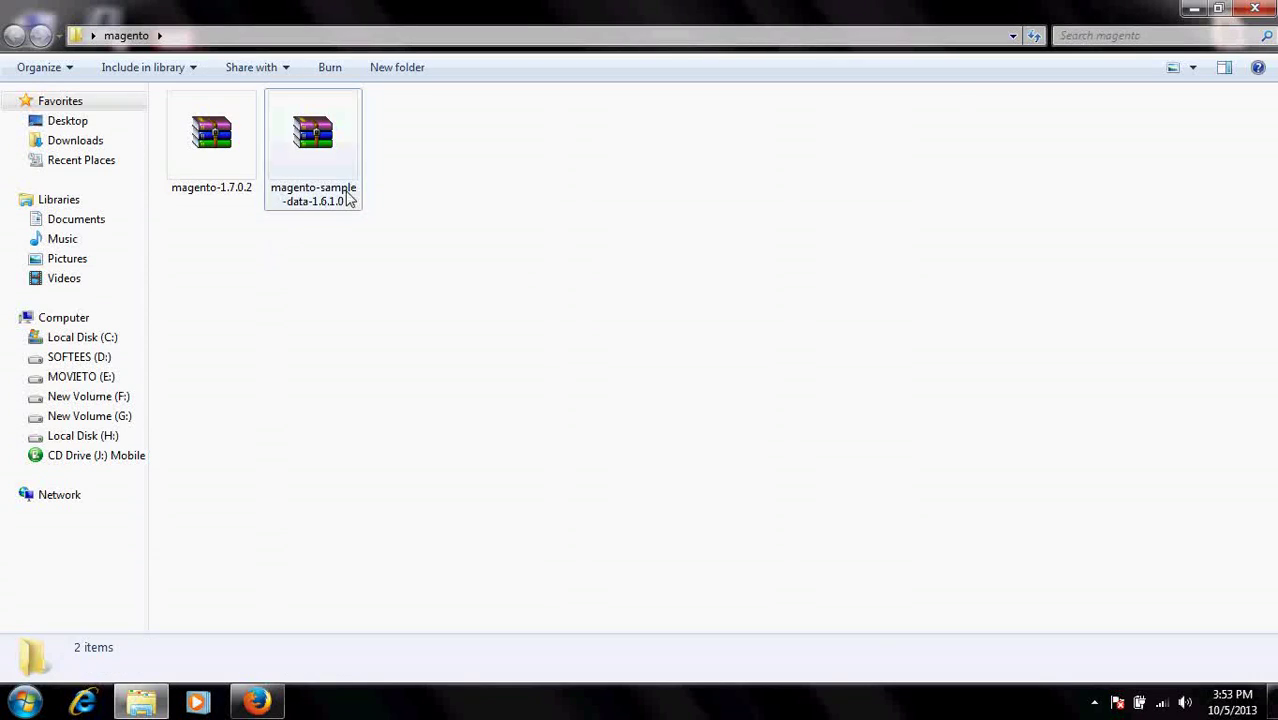
click(311, 145)
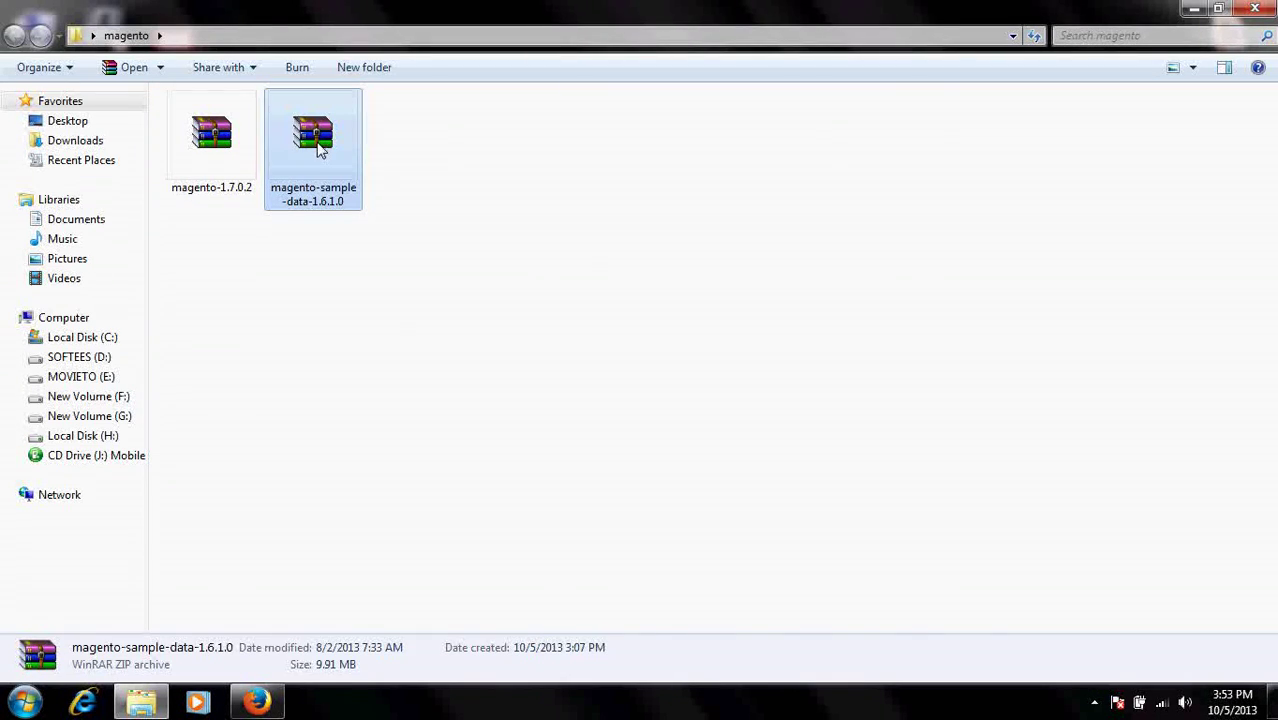
right_click(318, 148)
click(371, 193)
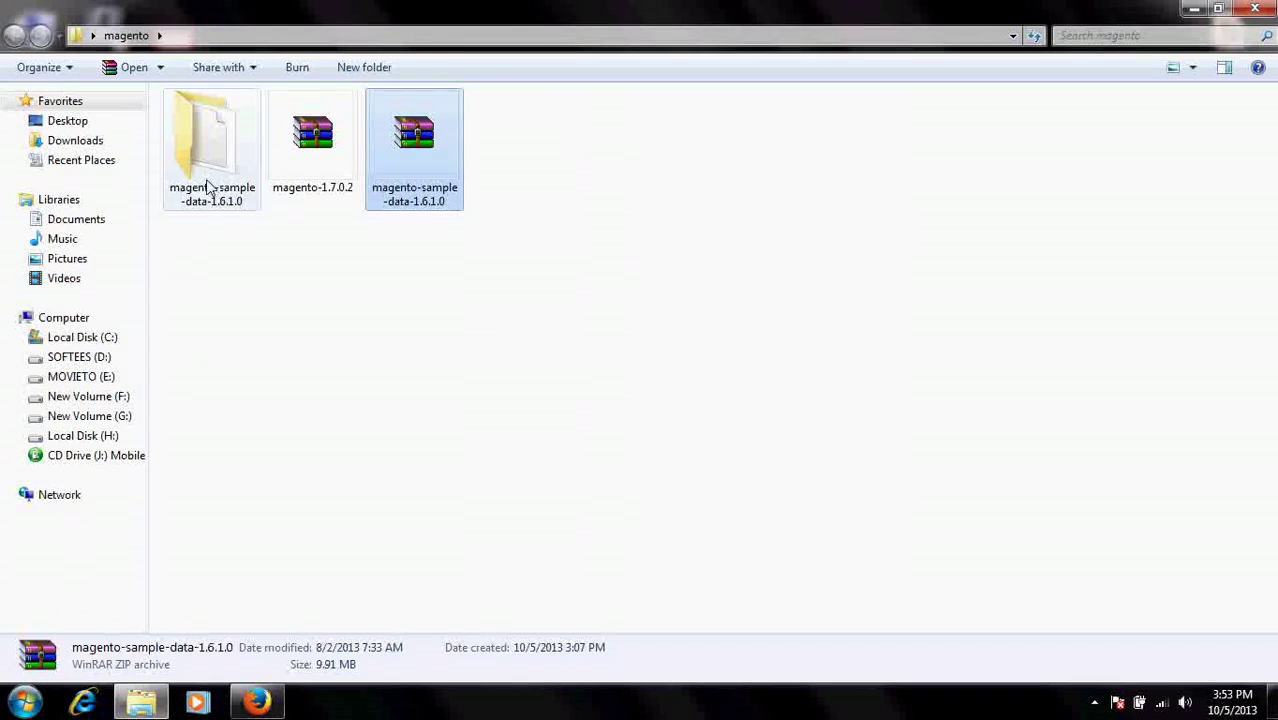
Open the extracted magento-sample-data-1.6.1.0 folder and examine its contents
double_click(209, 189)
click(1192, 67)
click(1115, 55)
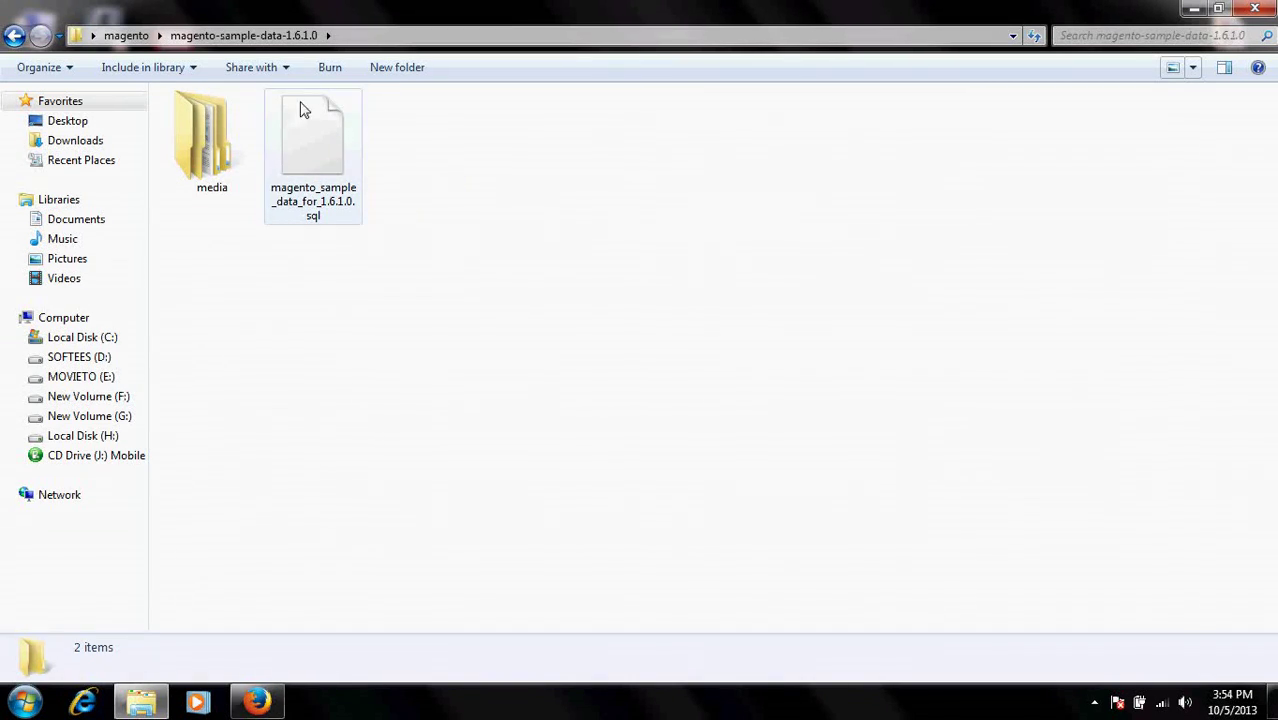
Switch back to Firefox and return from the QuickInstall page to the cPanel home page
click(1194, 10)
click(257, 702)
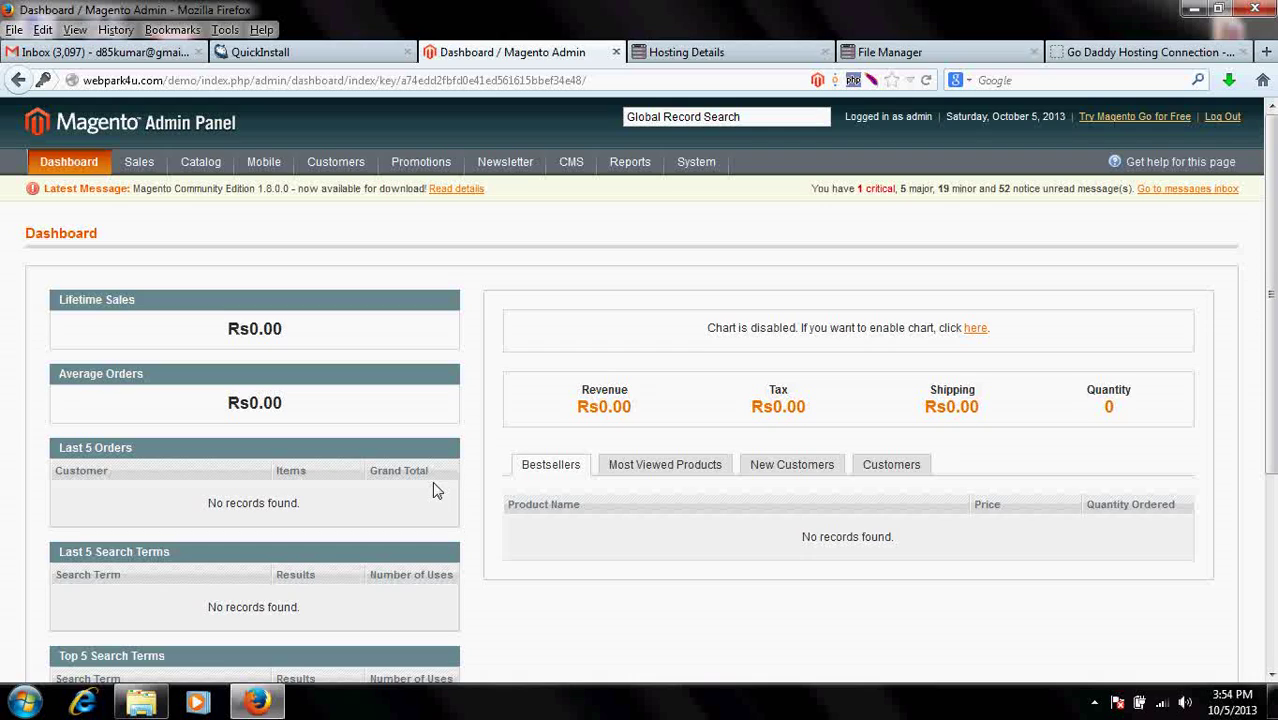
click(283, 52)
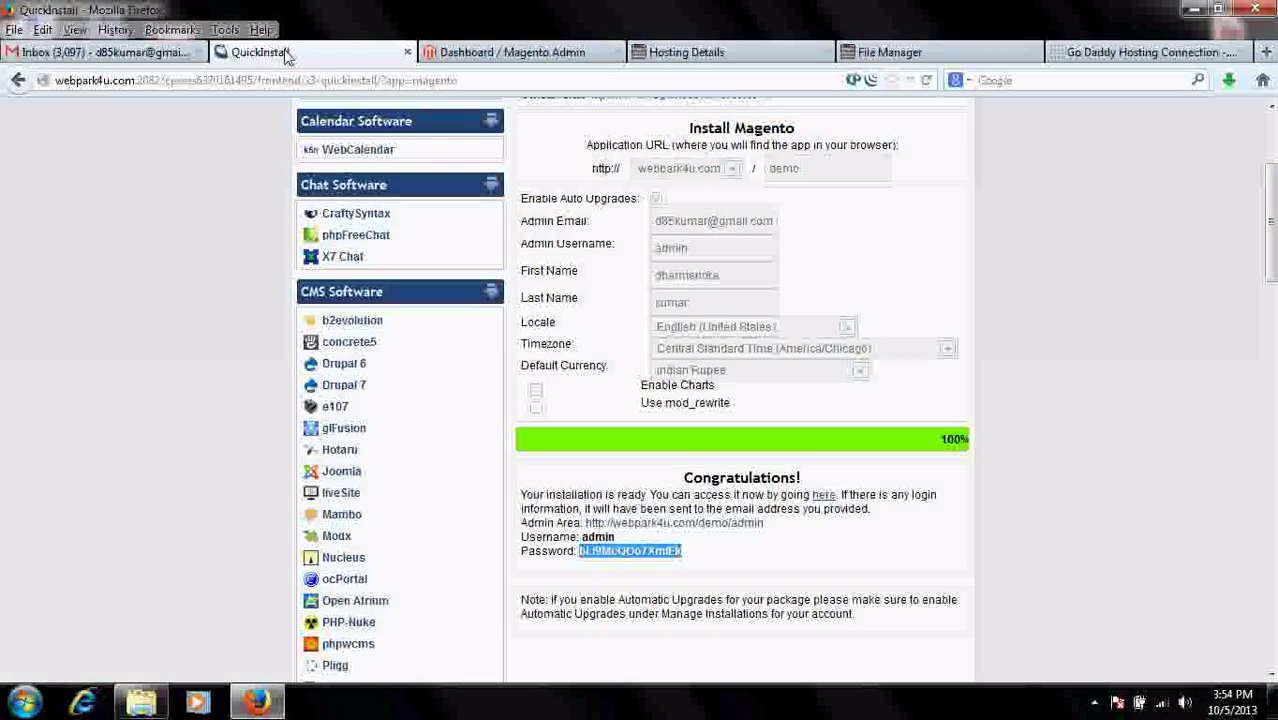
scroll(365, 207, up, 2)
scroll(365, 207, up, 2)
click(926, 145)
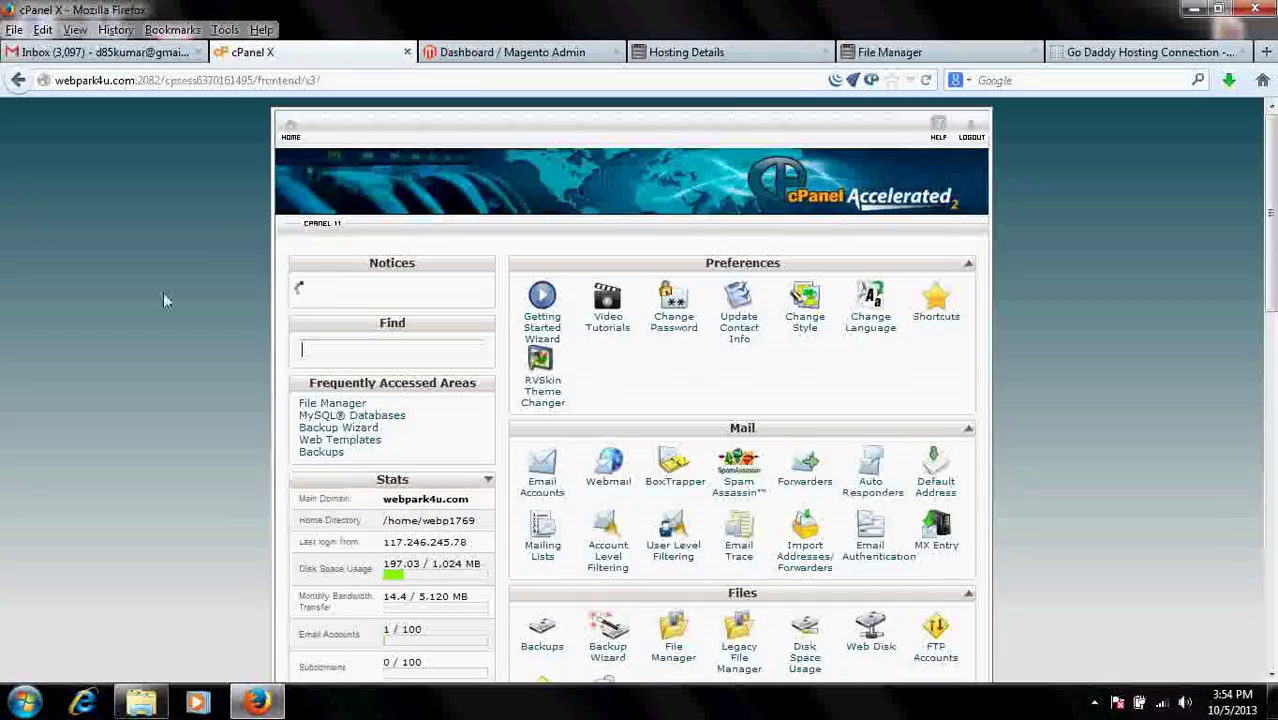
Open phpMyAdmin from cPanel's Databases section
scroll(149, 299, down, 6)
scroll(185, 365, down, 3)
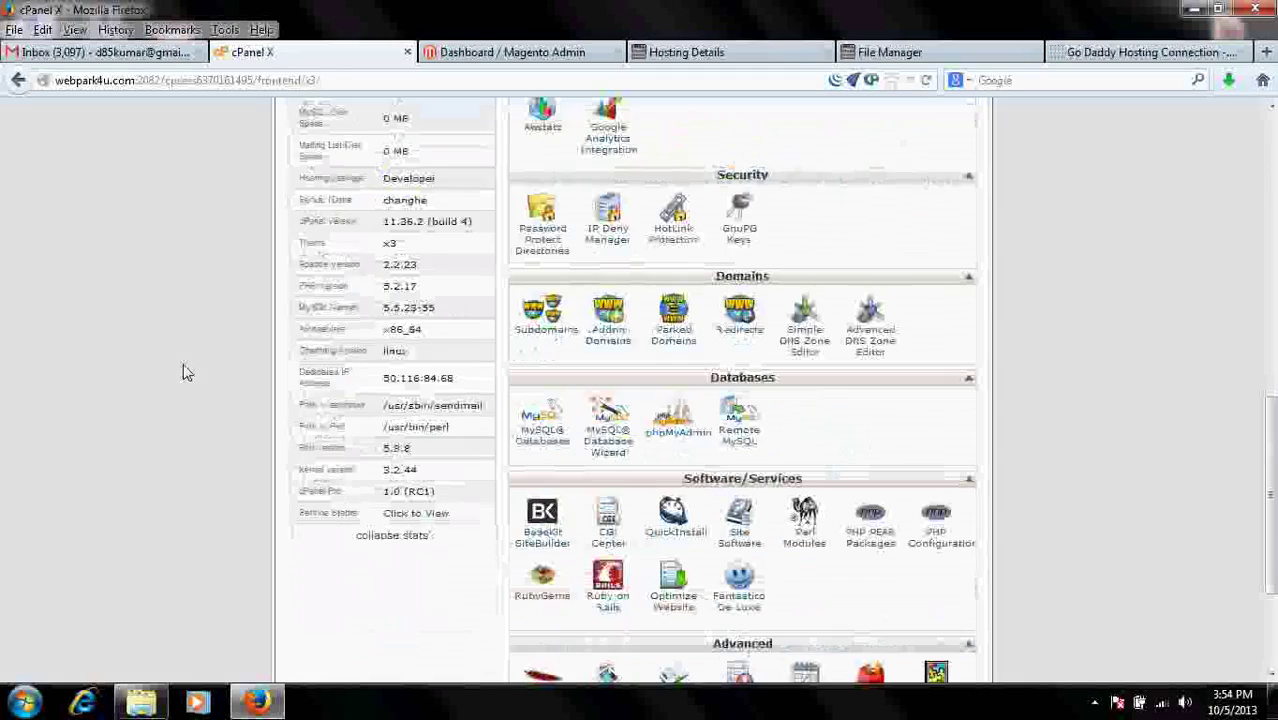
click(686, 432)
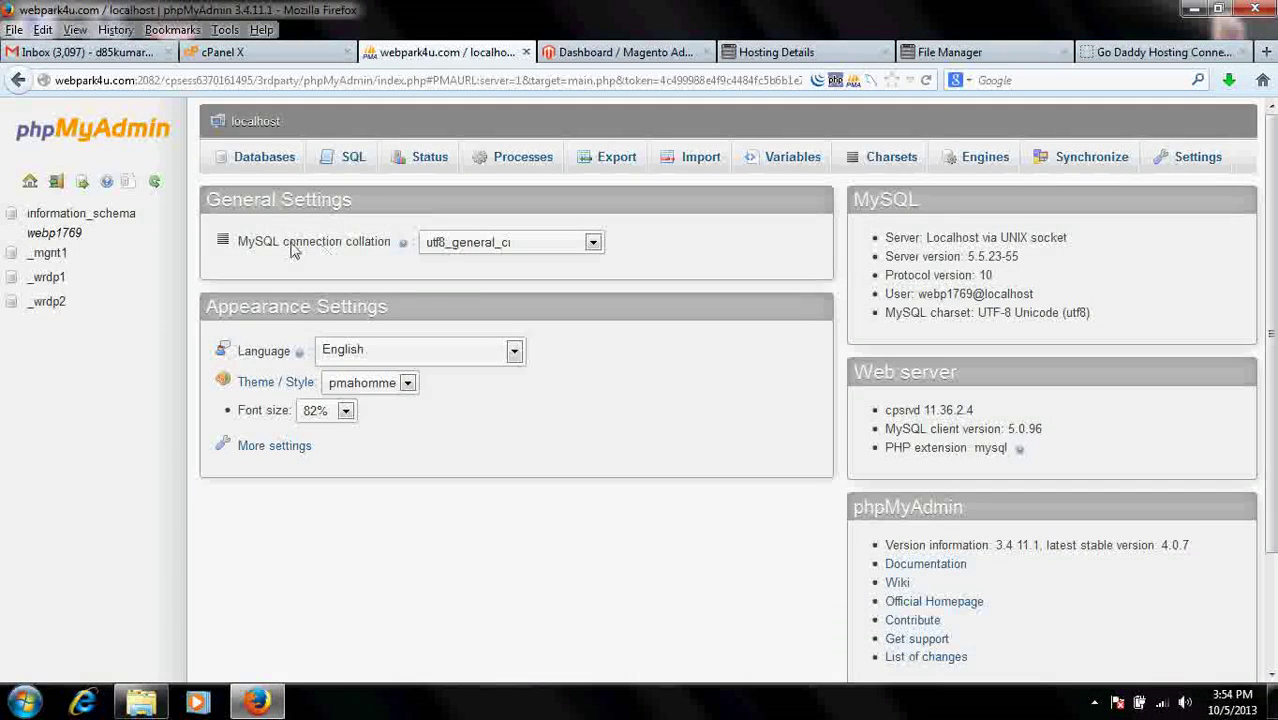
Open the Magento database _mgnt1 in phpMyAdmin and look through its list of tables
click(54, 257)
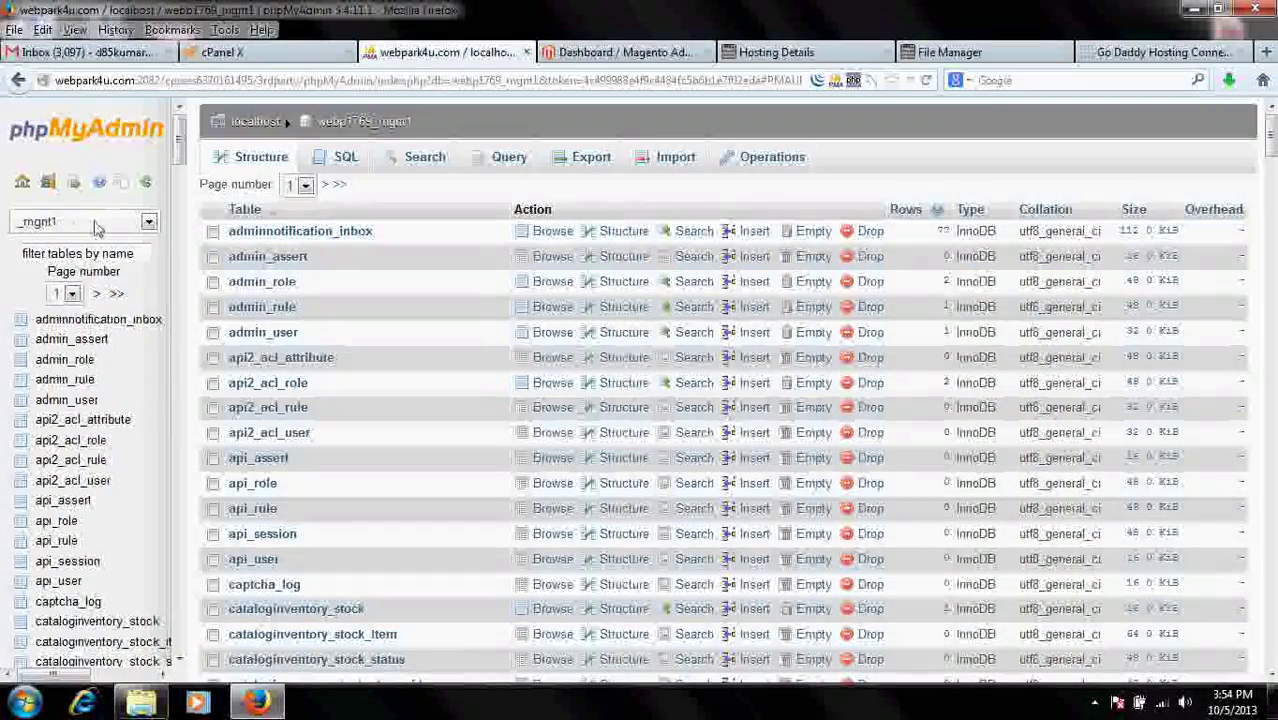
scroll(291, 317, down, 5)
scroll(291, 317, down, 20)
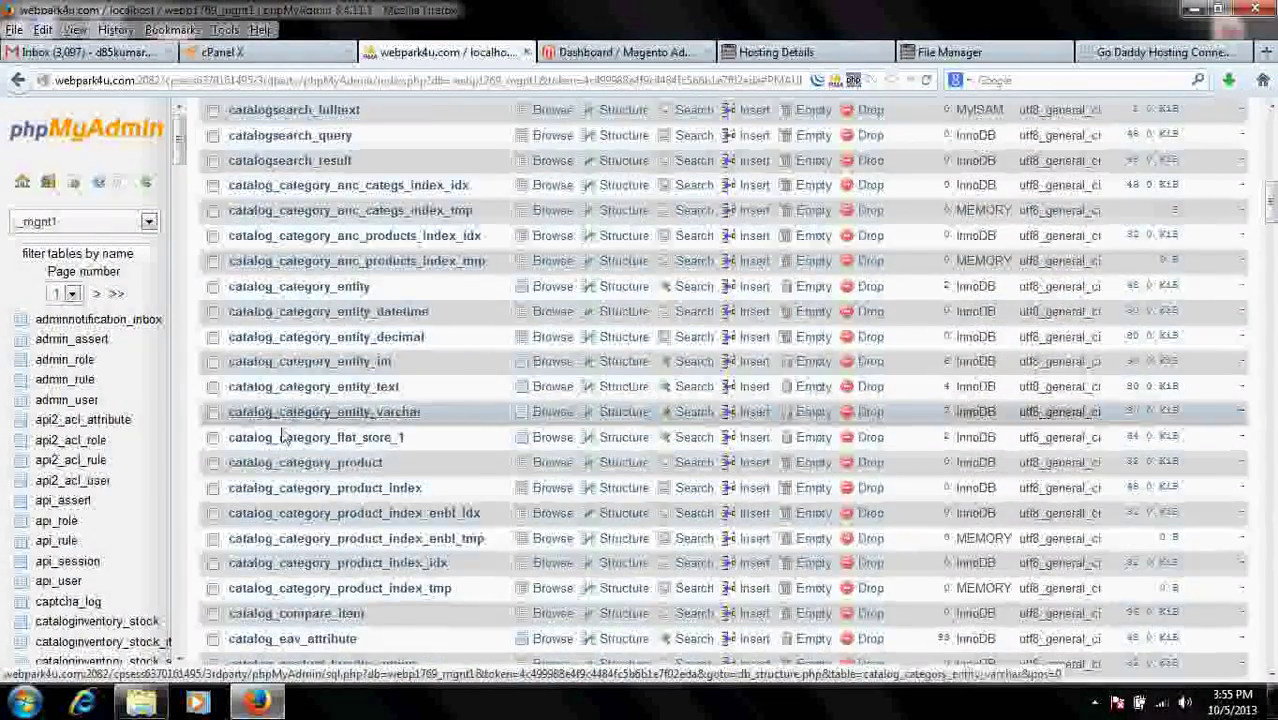
scroll(285, 432, down, 20)
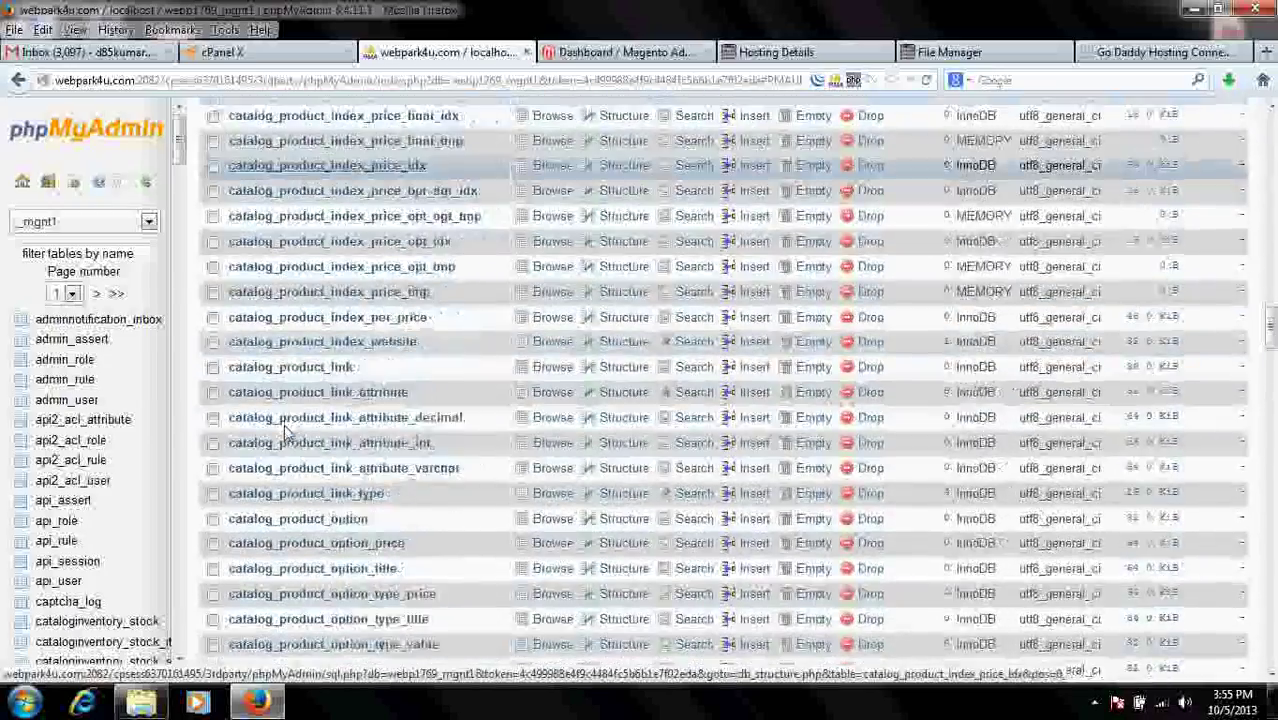
scroll(285, 432, down, 20)
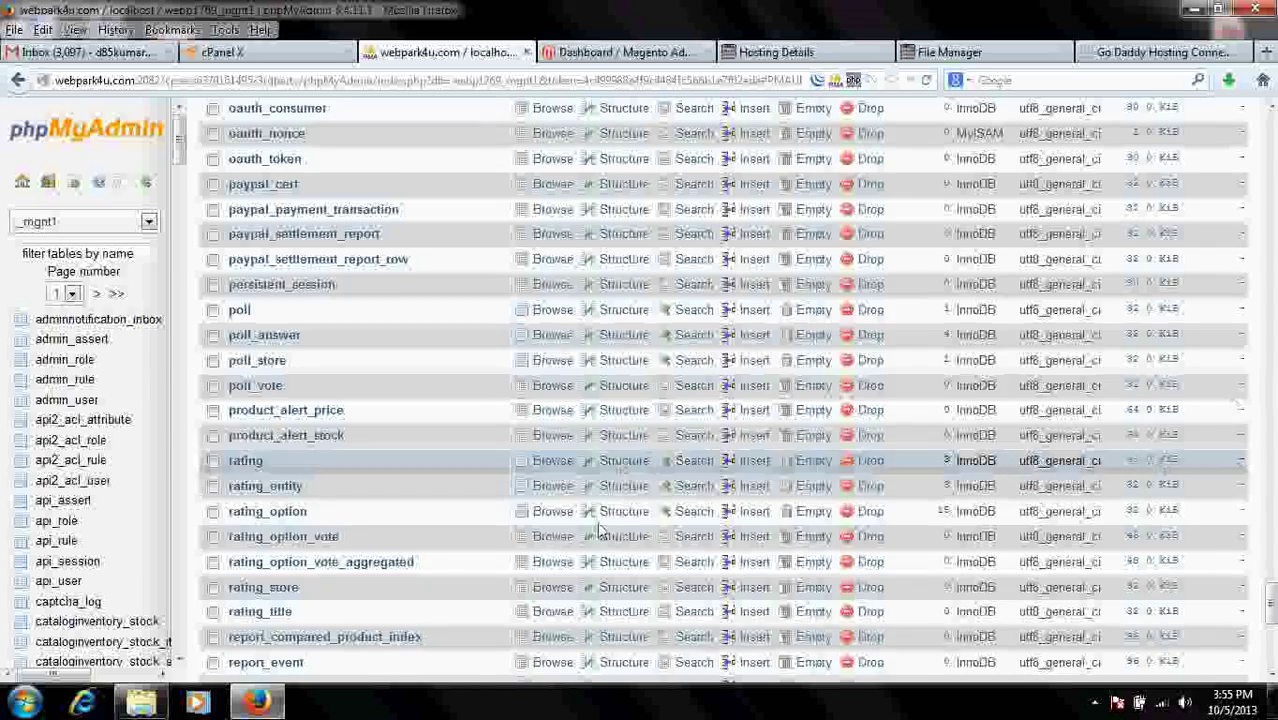
Select all tables on the first page of the _mgnt1 table list, through review_detail, and drop them
scroll(300, 400, down, 6)
click(272, 396)
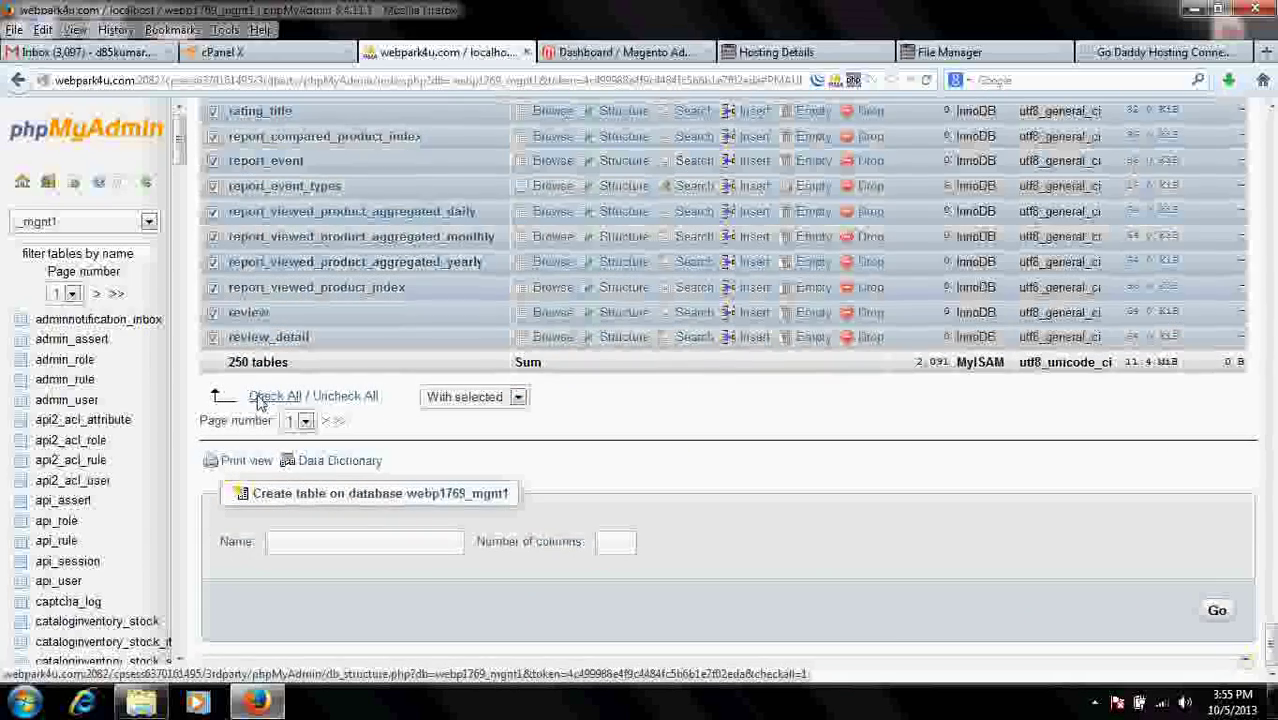
click(470, 397)
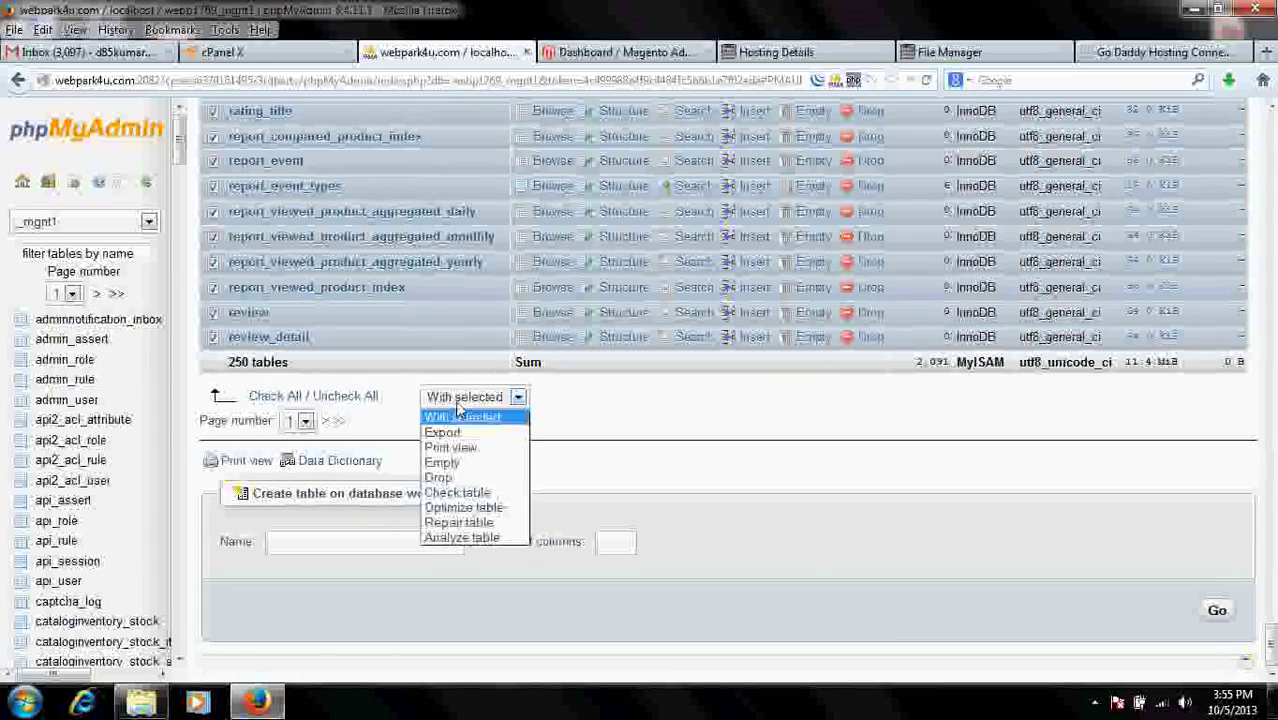
click(453, 480)
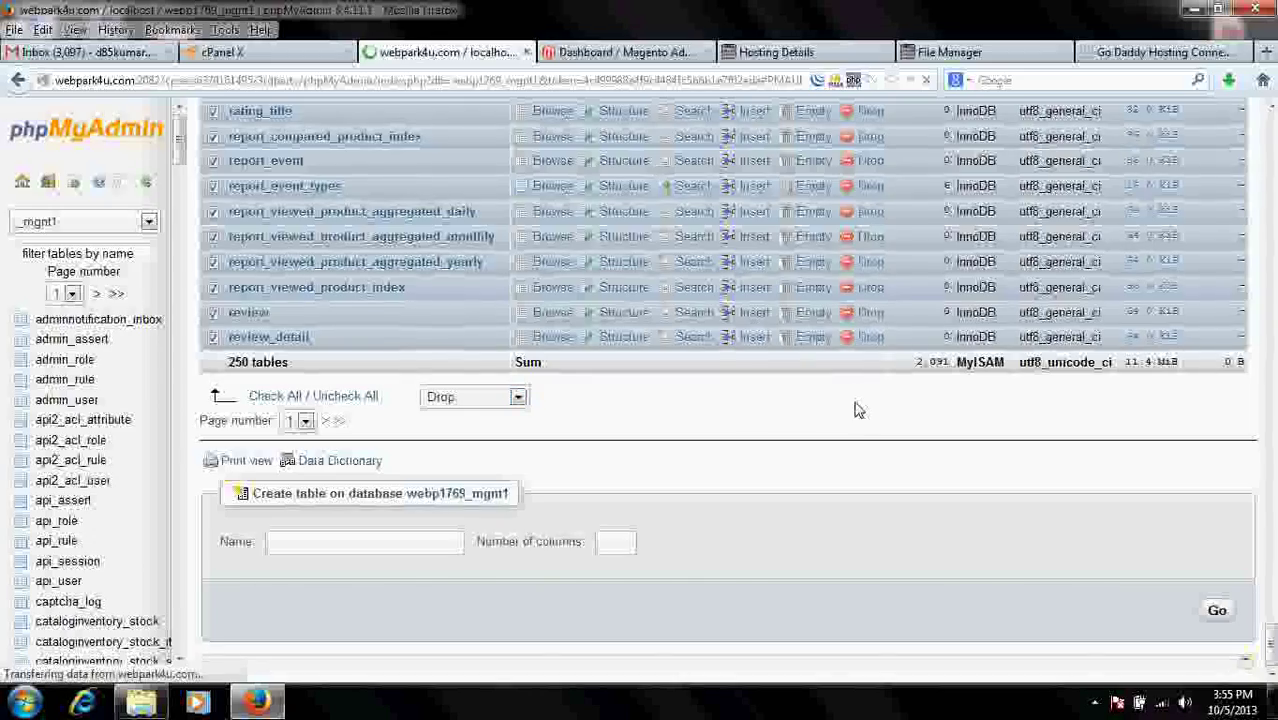
scroll(1050, 563, down, 5)
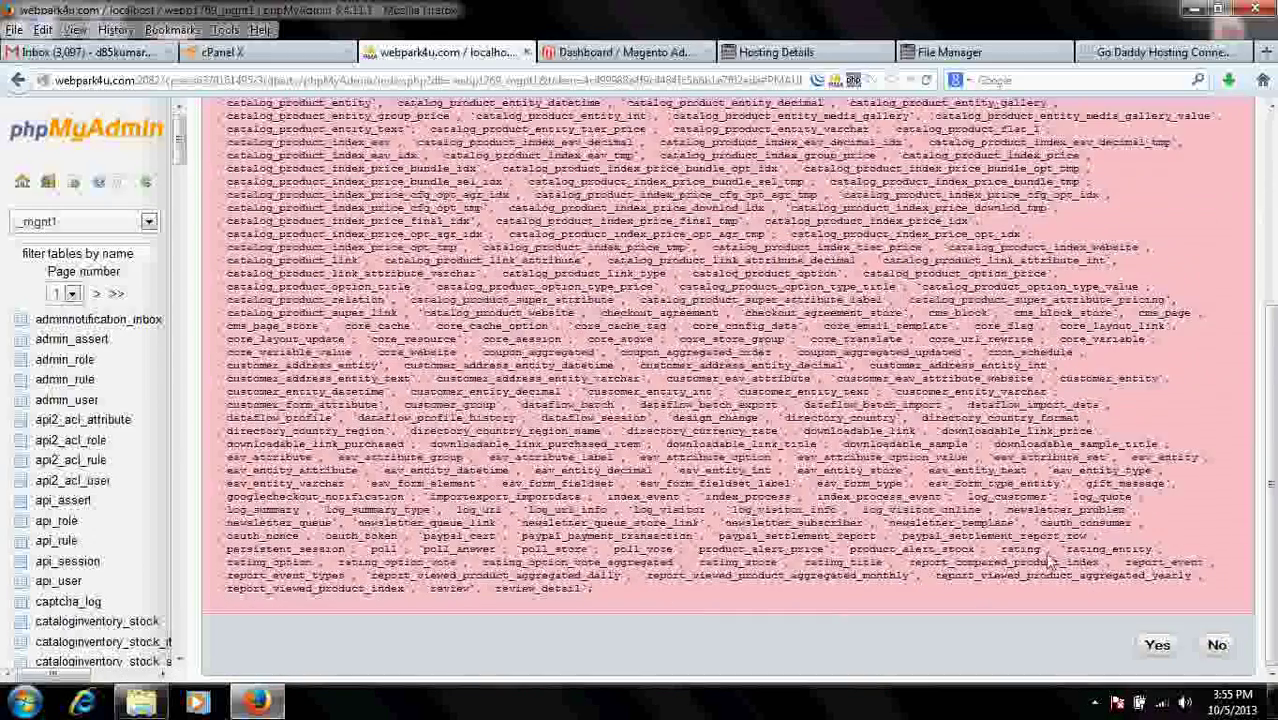
click(1157, 646)
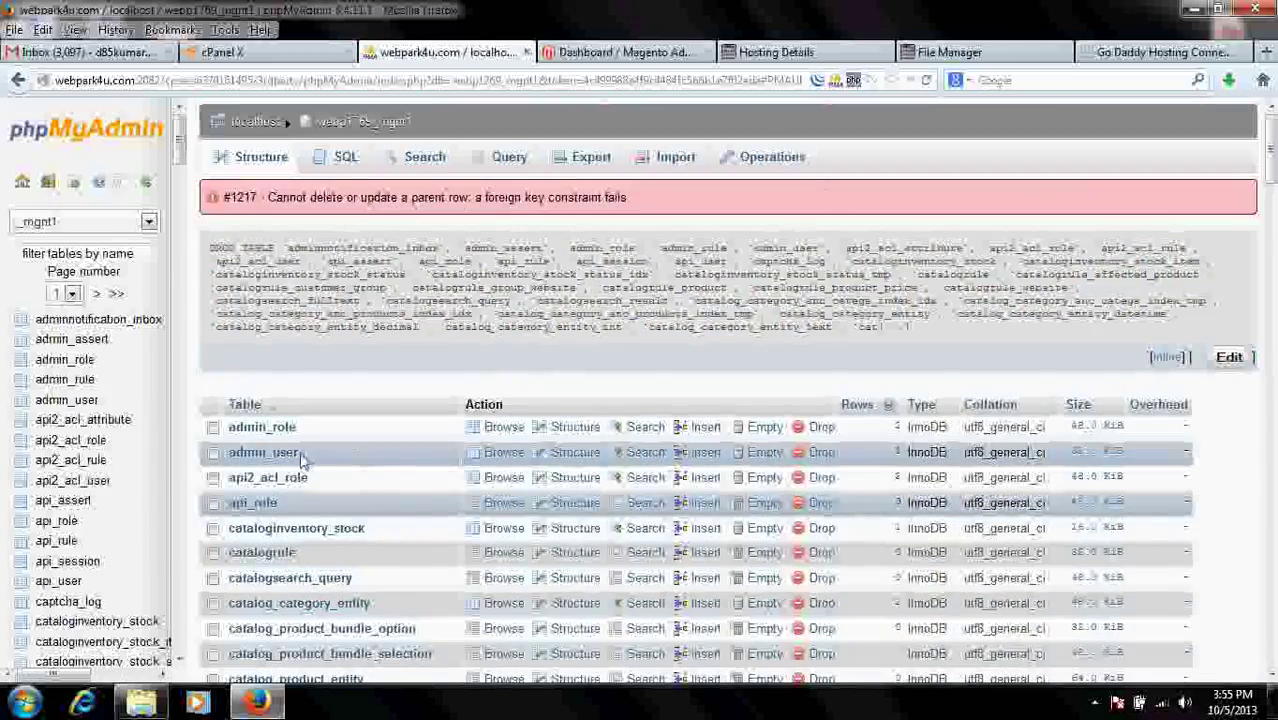
Drop all tables still listed in the database, from admin_role through xmlconnect_queue
scroll(272, 457, down, 5)
scroll(268, 455, down, 20)
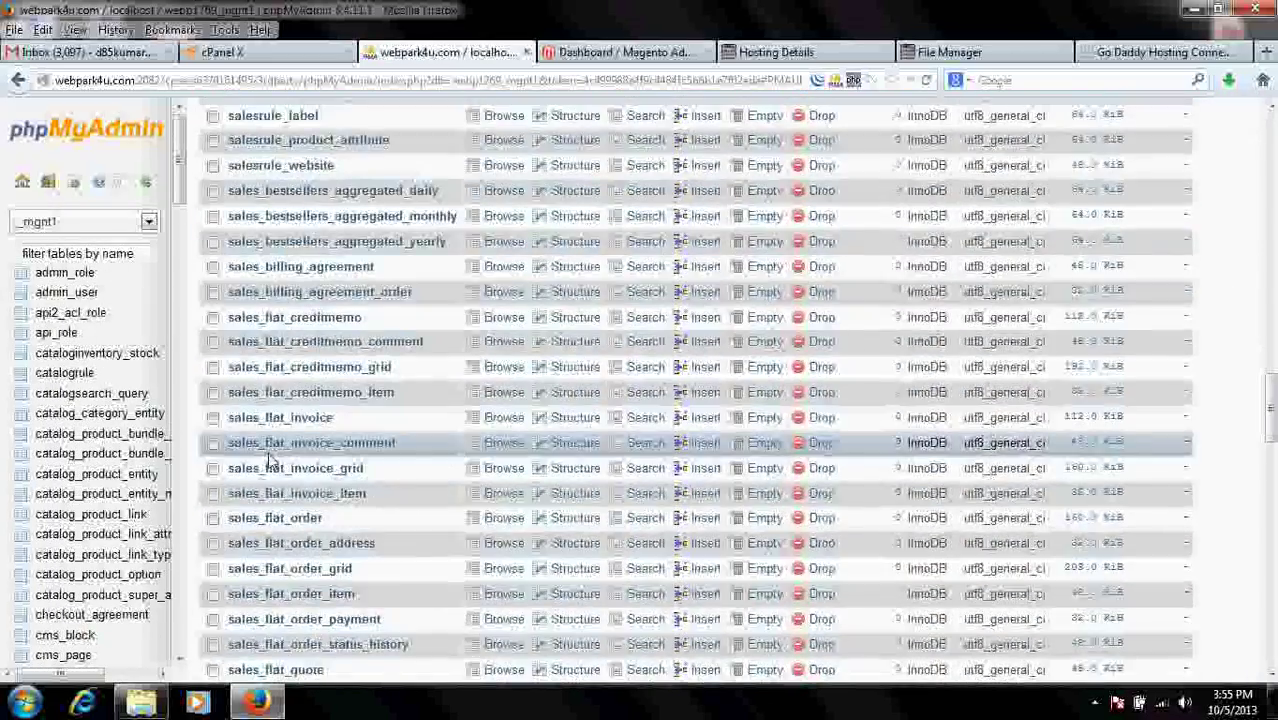
scroll(268, 455, down, 15)
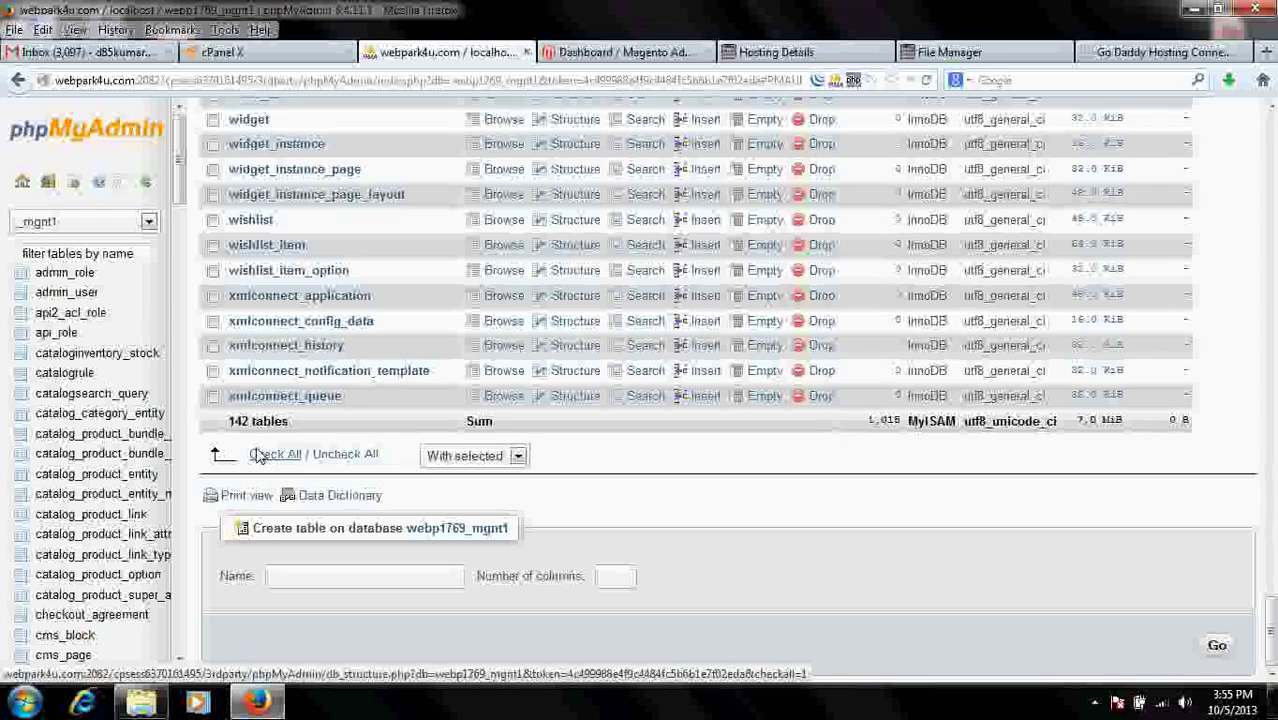
click(270, 454)
click(466, 456)
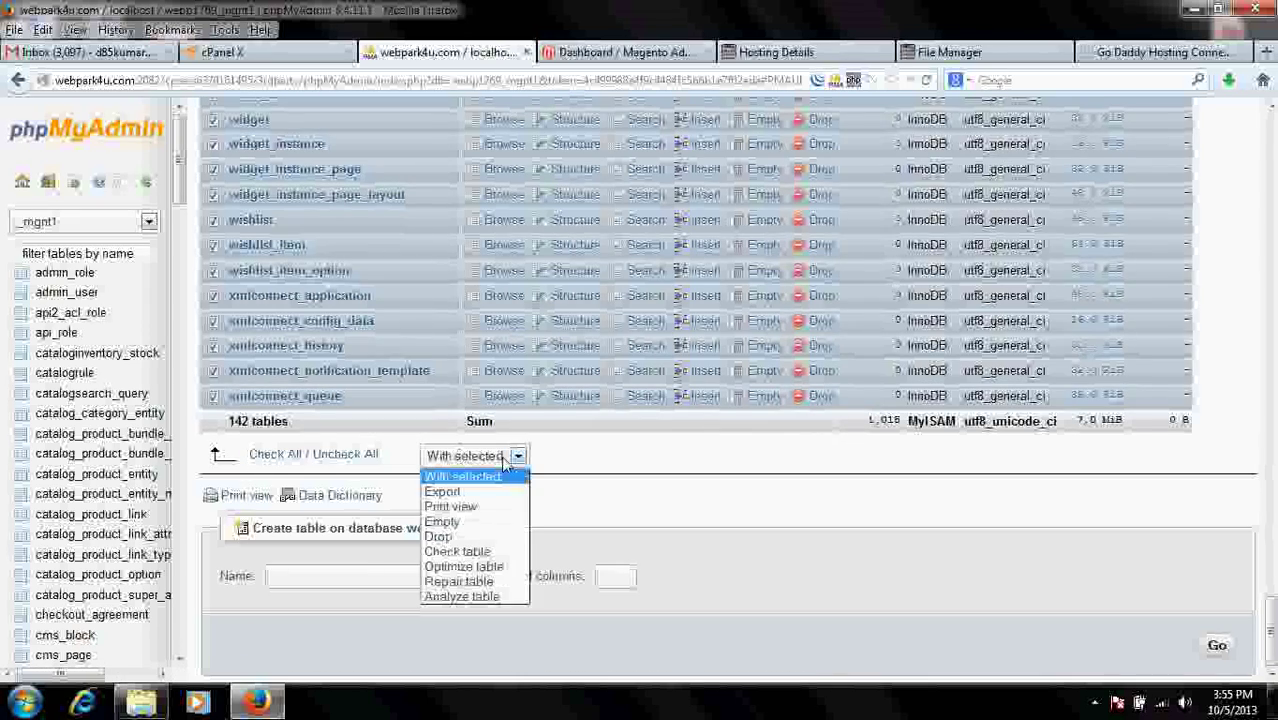
click(440, 537)
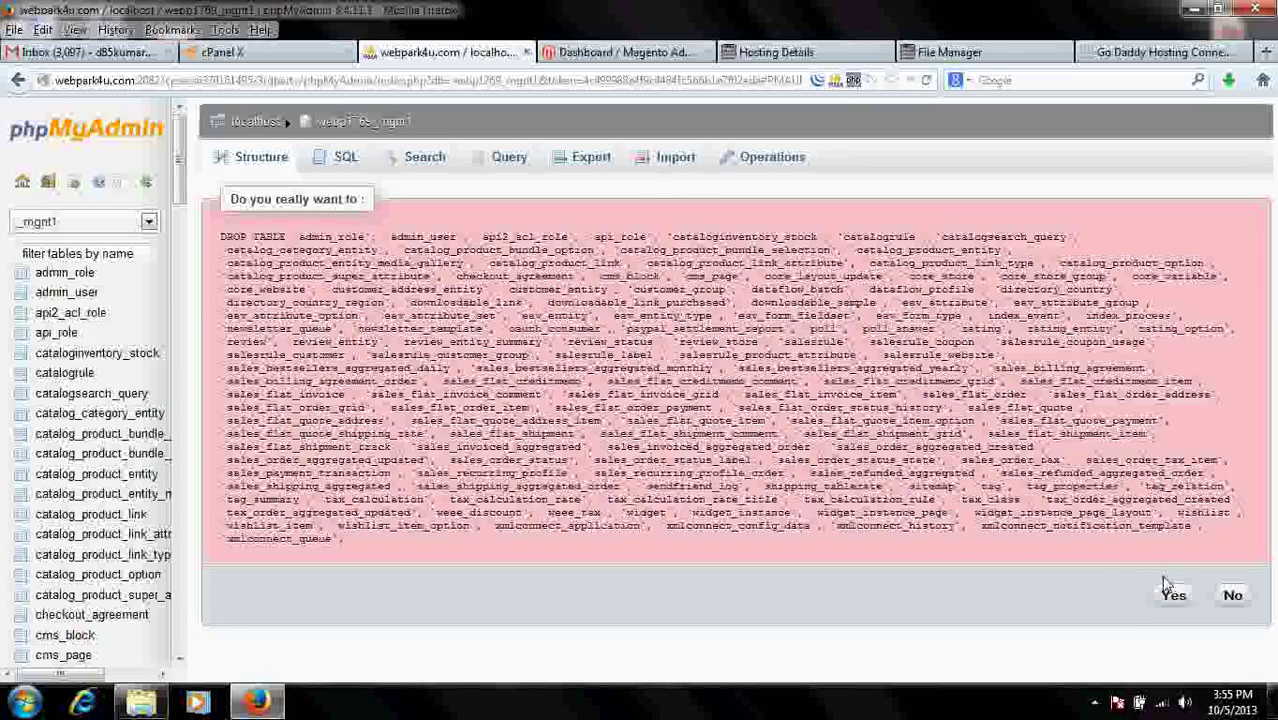
click(1171, 594)
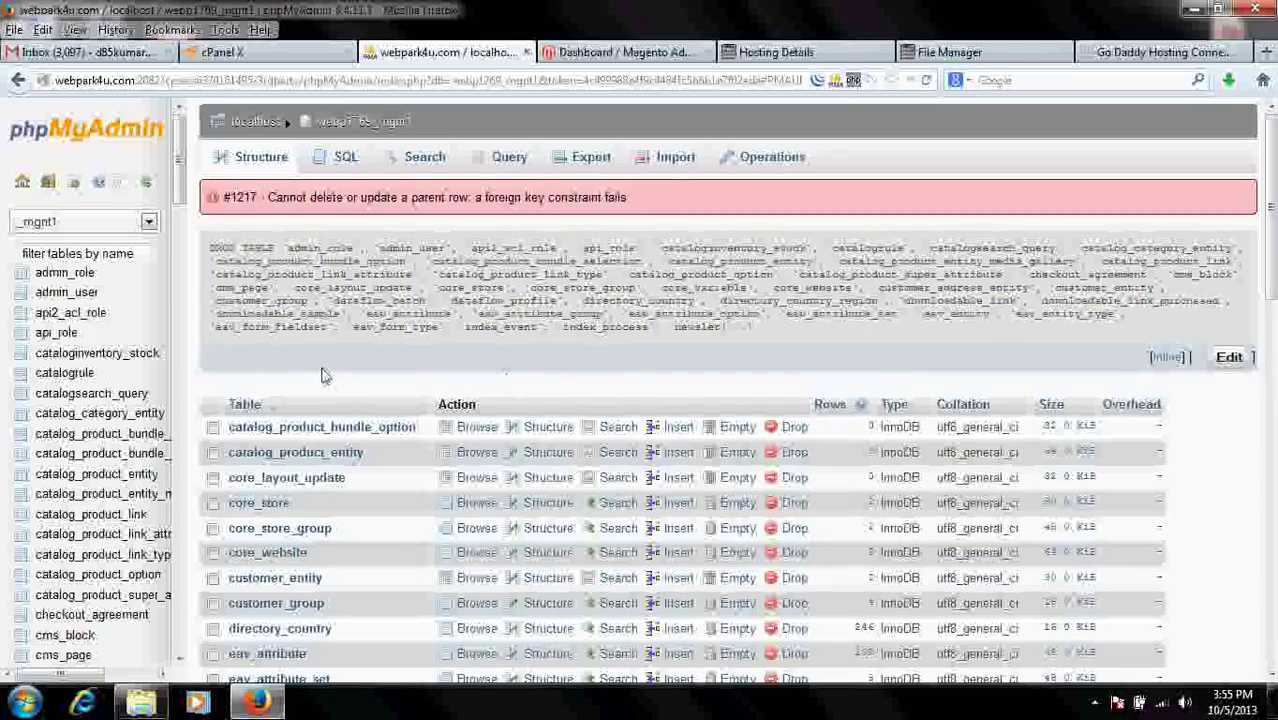
Select every remaining table from catalog_product_bundle_option through xmlconnect_notification_template and drop them
scroll(232, 427, down, 5)
scroll(232, 427, down, 5)
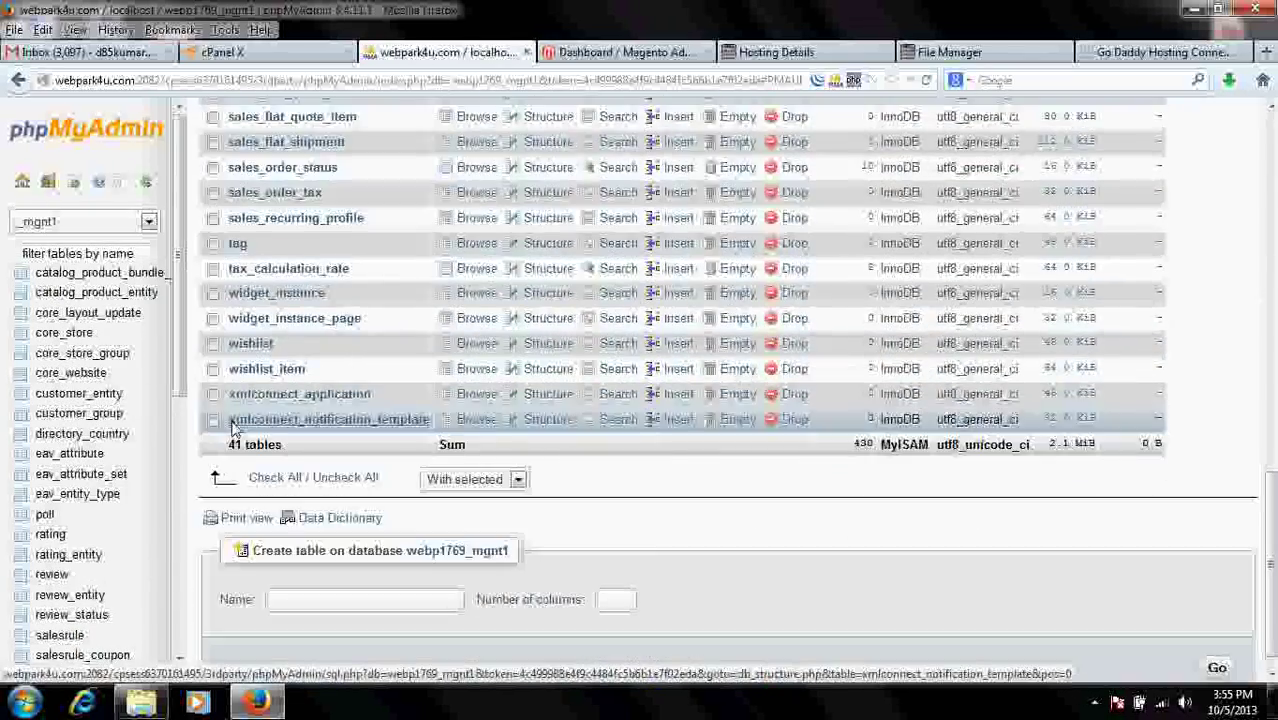
click(268, 478)
click(466, 480)
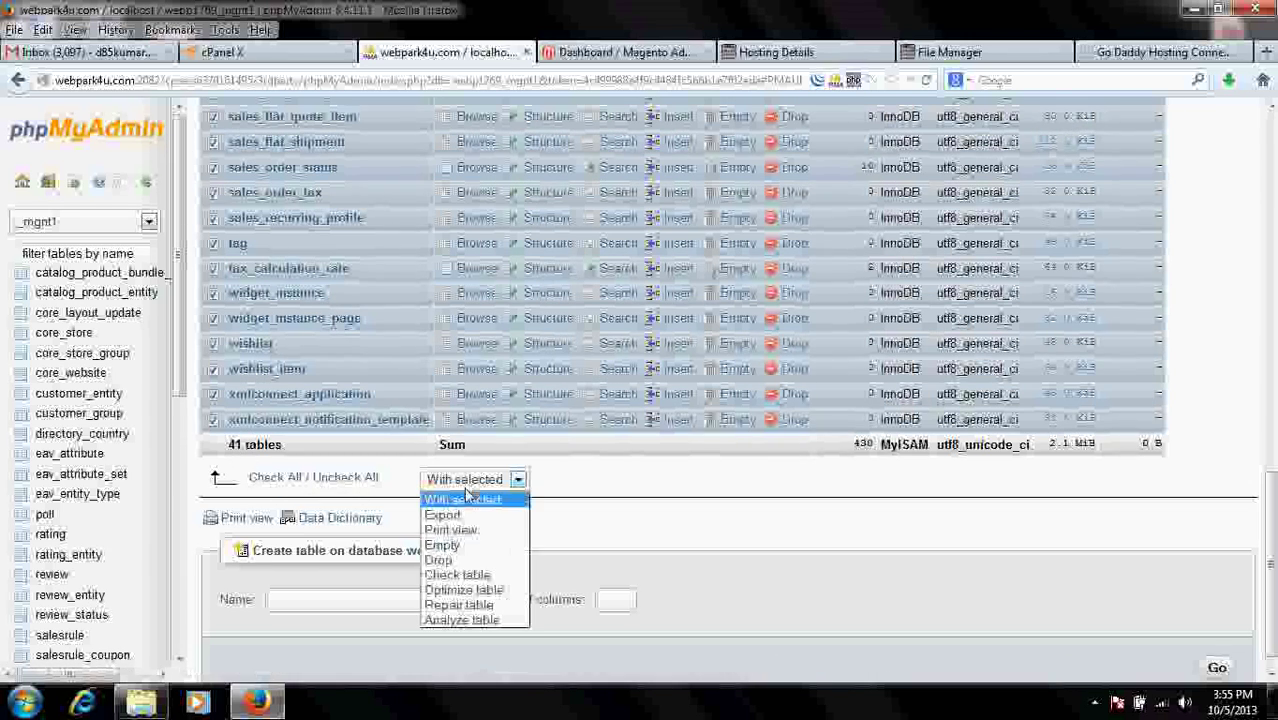
click(446, 560)
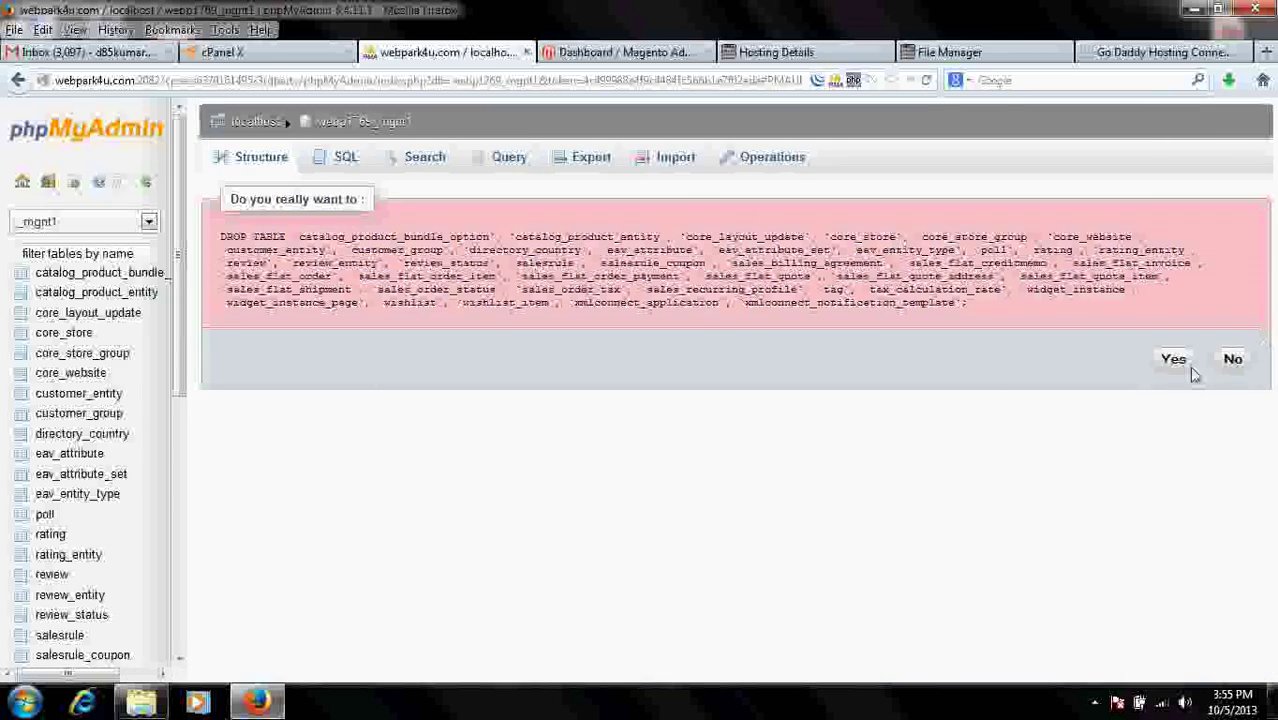
click(1176, 364)
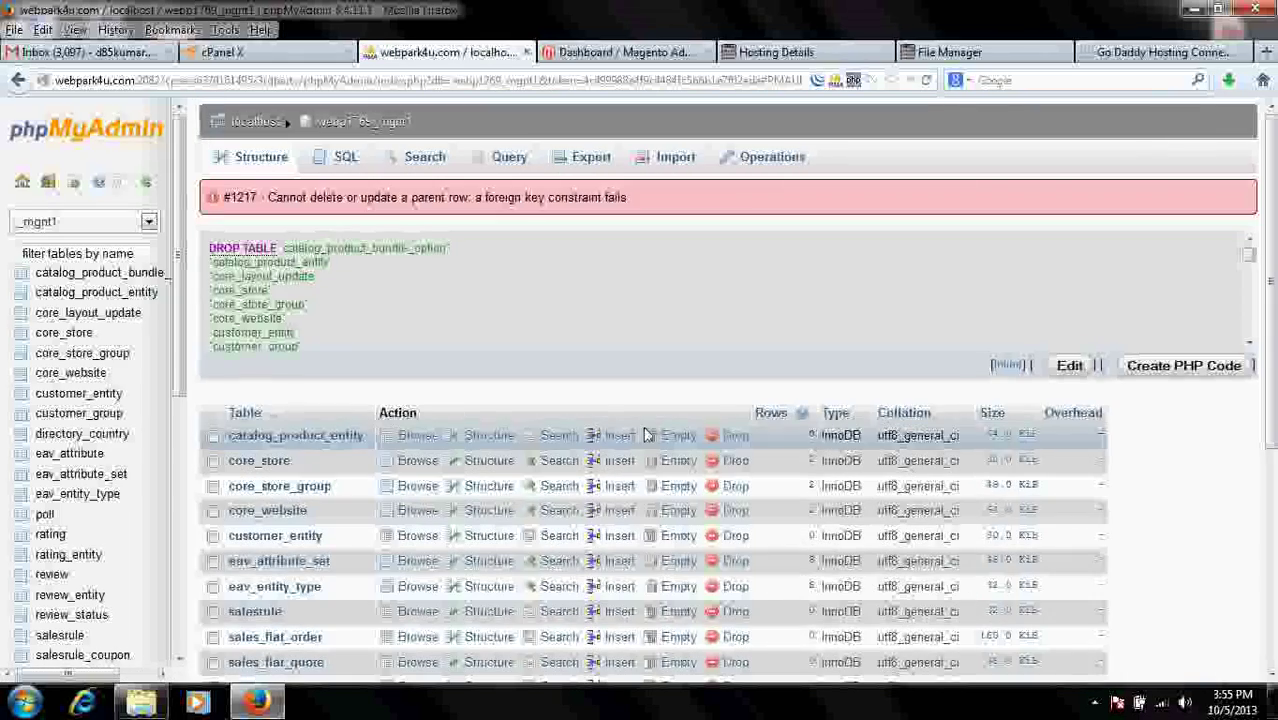
Drop all the tables left over from catalog_product_entity through xmlconnect_application
scroll(270, 455, down, 5)
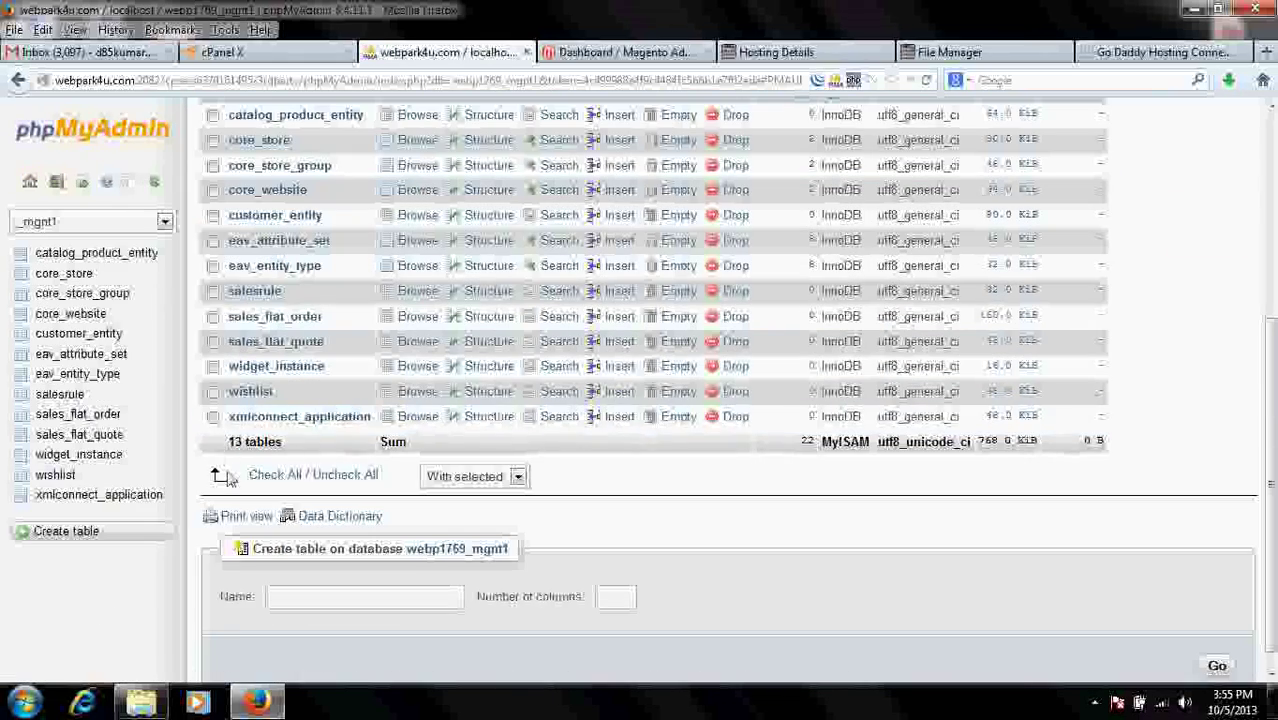
click(270, 475)
click(460, 477)
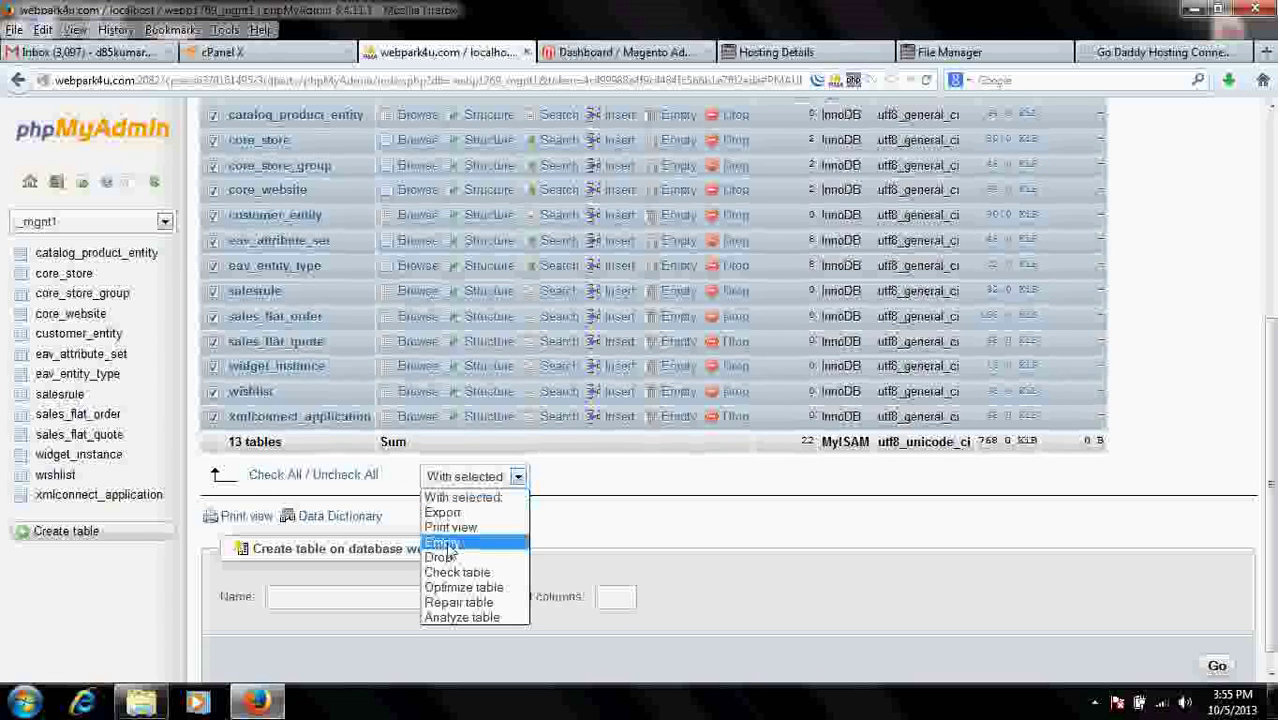
click(441, 557)
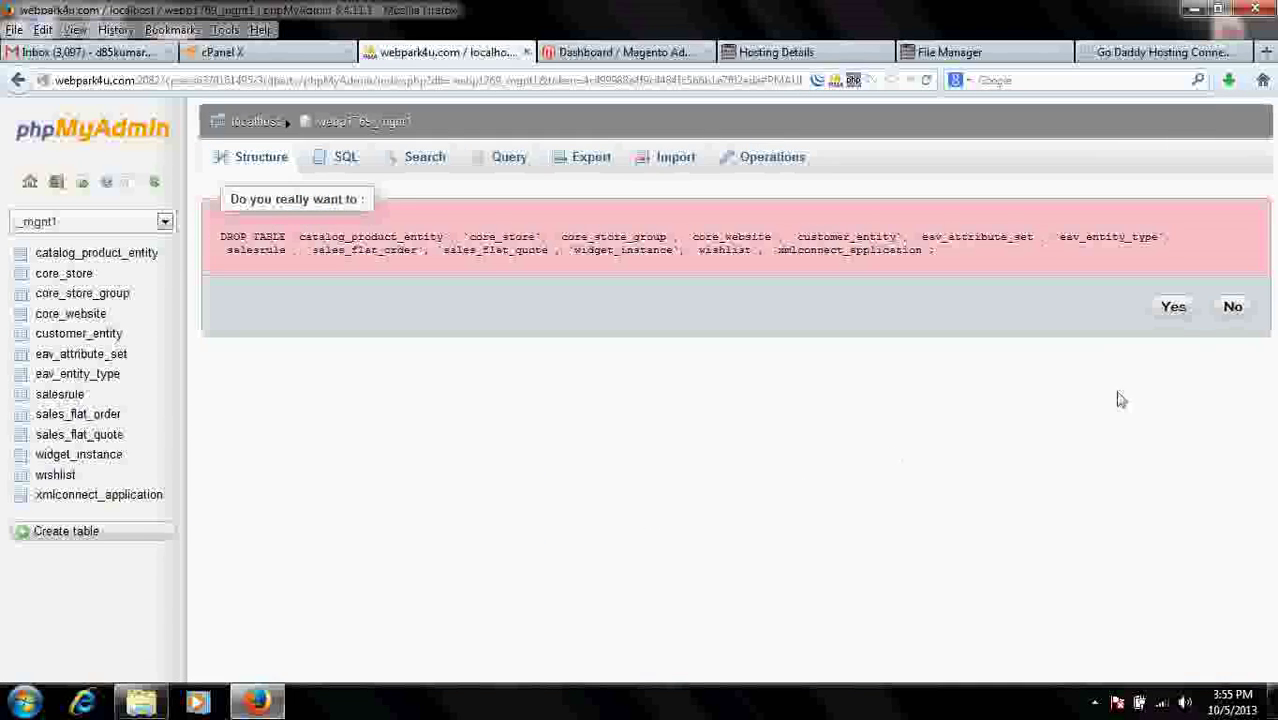
click(1174, 307)
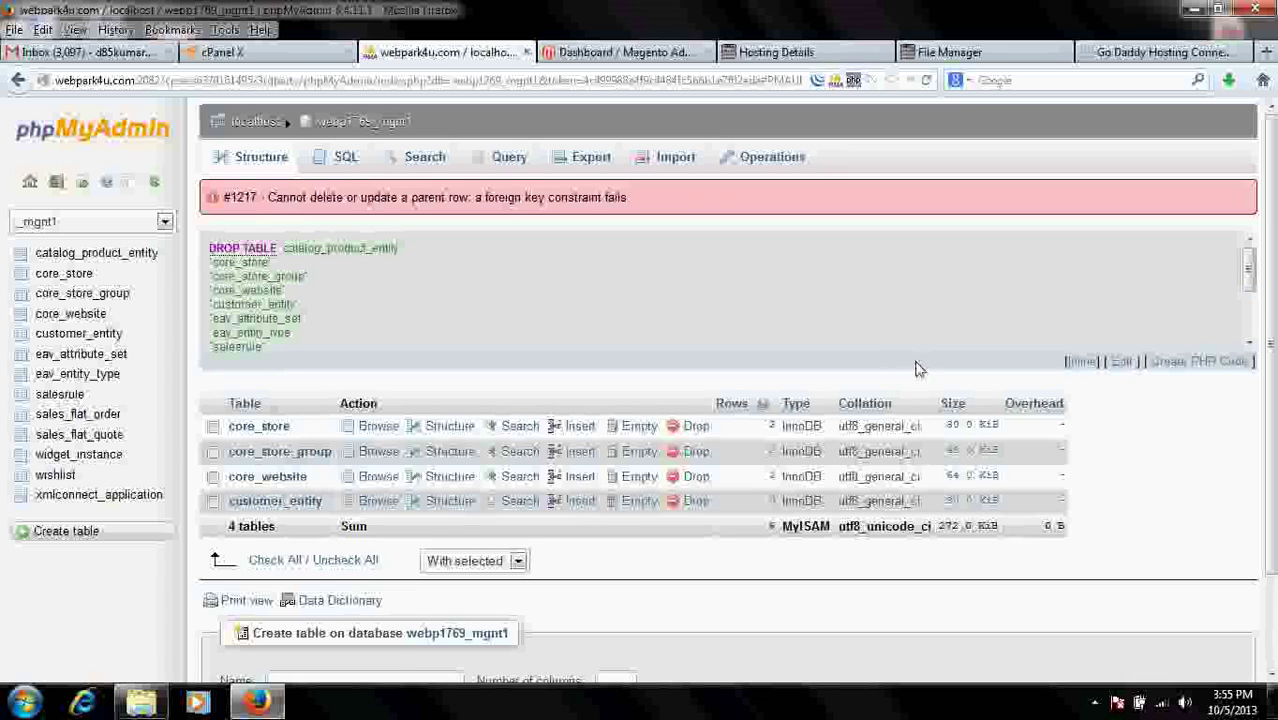
Drop the core_store, core_store_group, core_website and customer_entity tables together
click(266, 560)
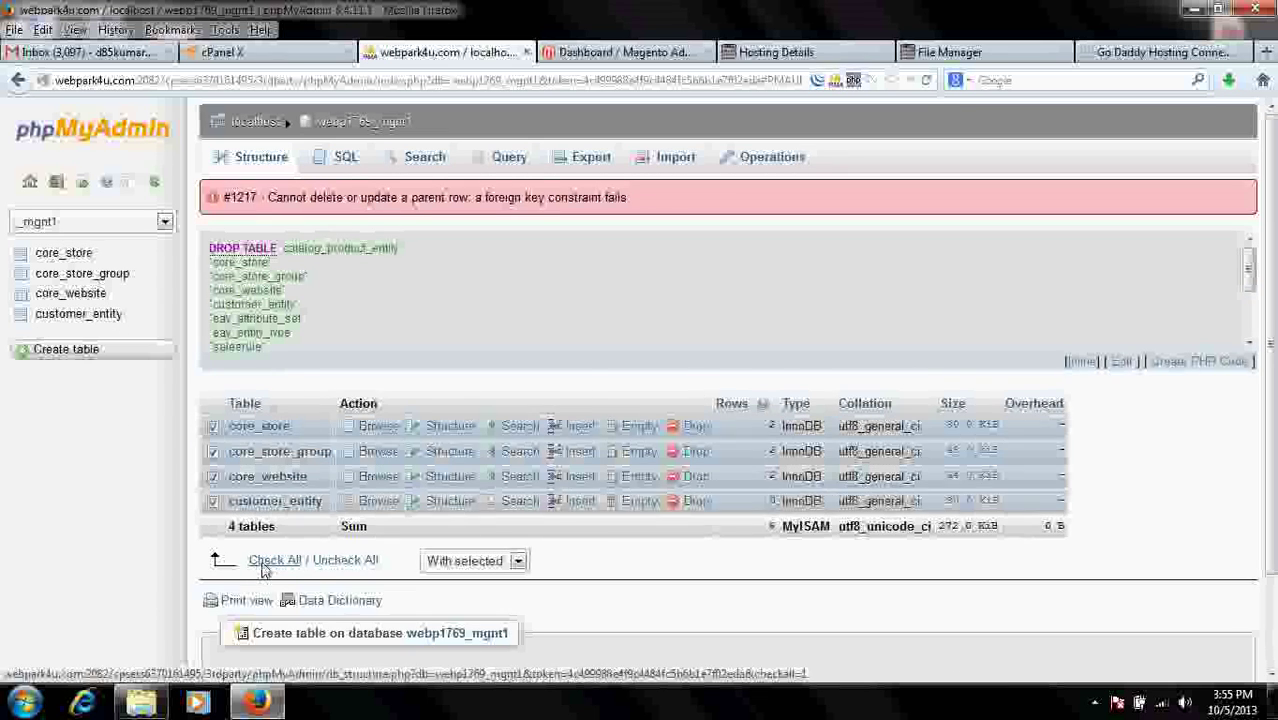
click(502, 563)
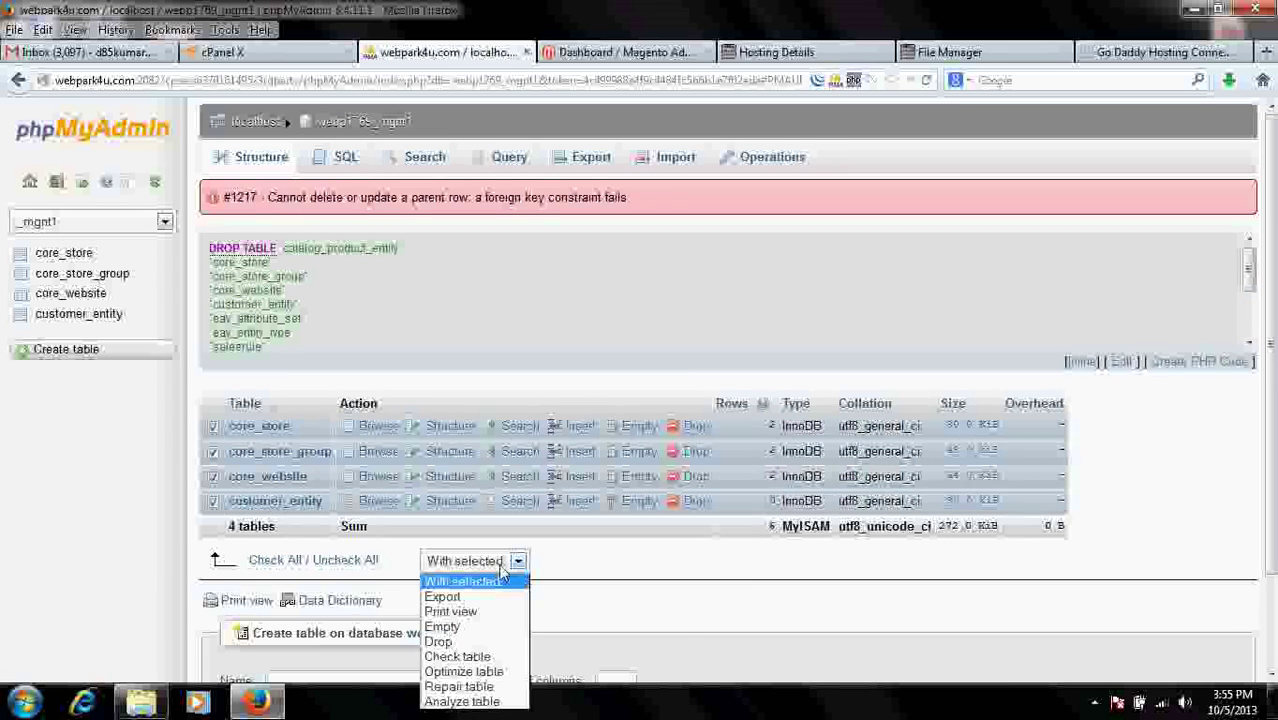
click(462, 641)
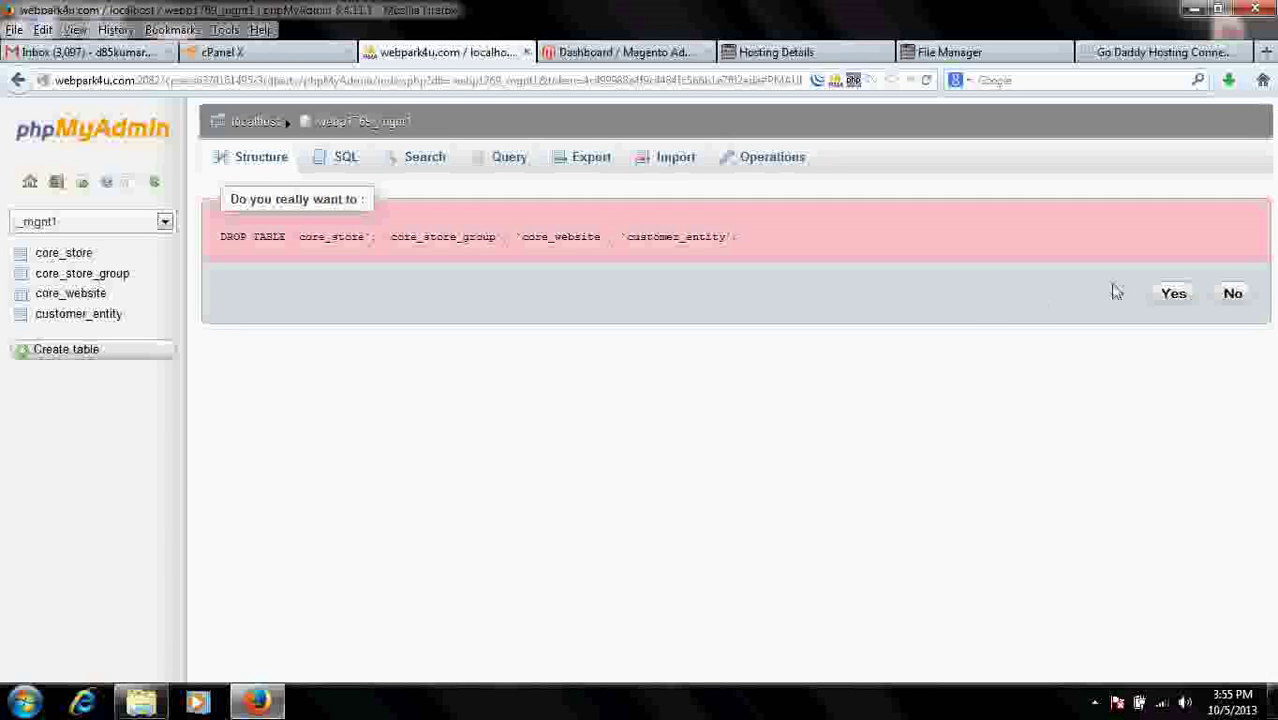
click(1166, 298)
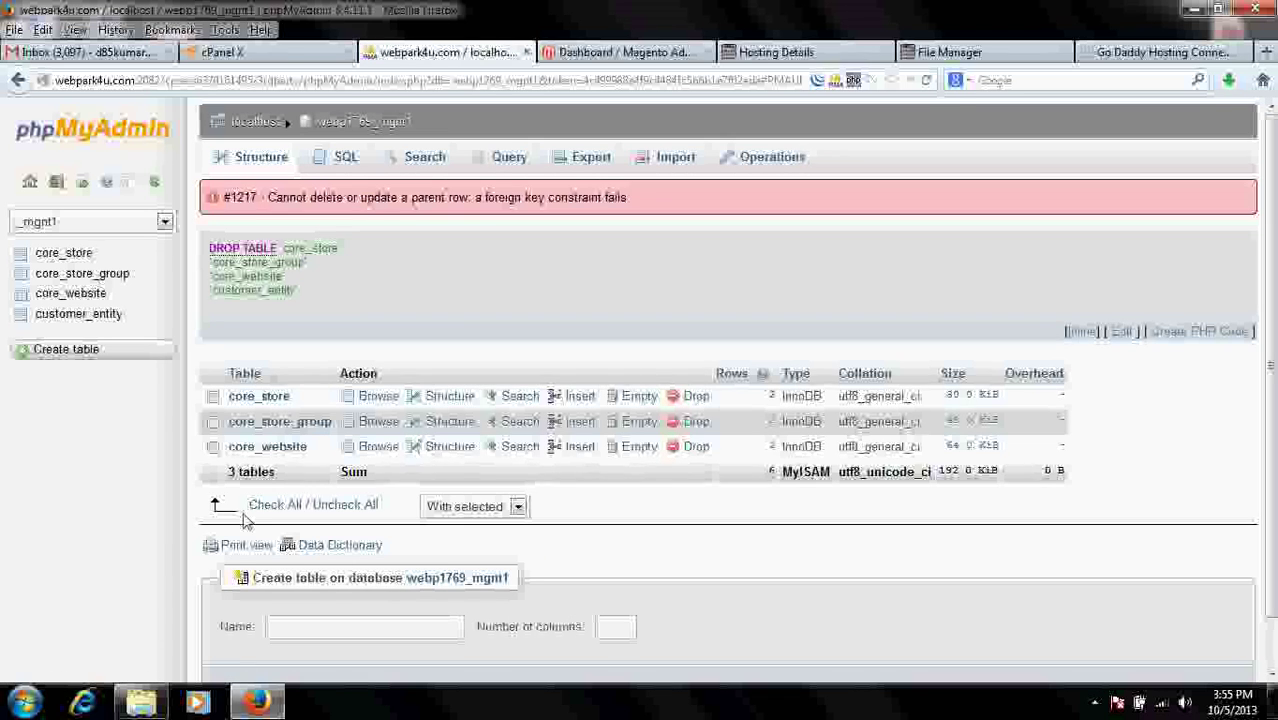
Drop the leftover core_store, core_store_group and core_website tables one at a time
click(690, 396)
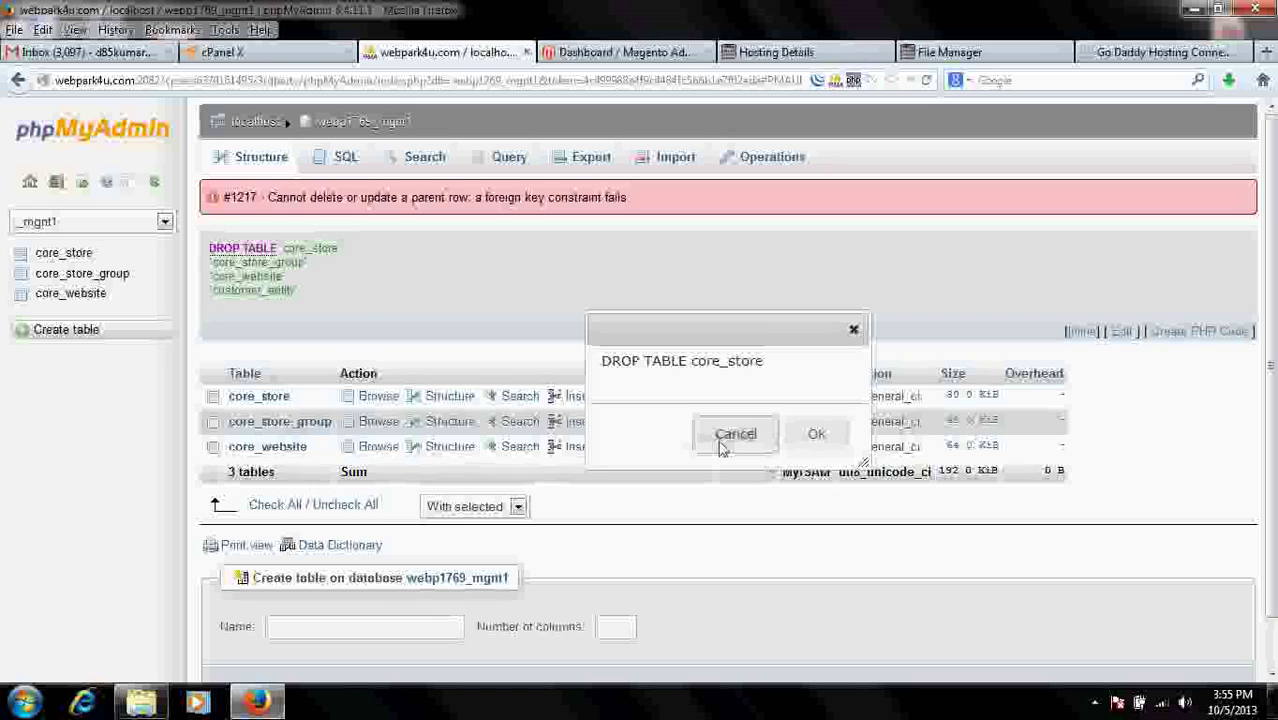
click(817, 435)
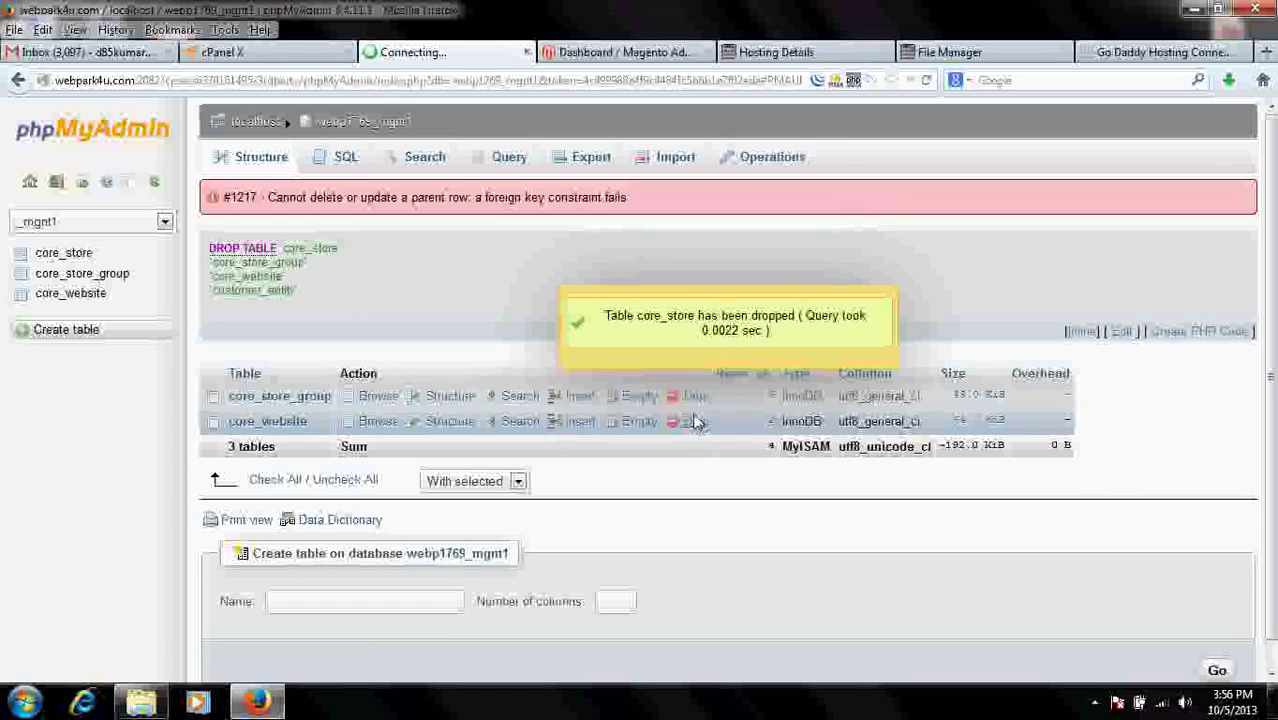
click(695, 398)
click(813, 434)
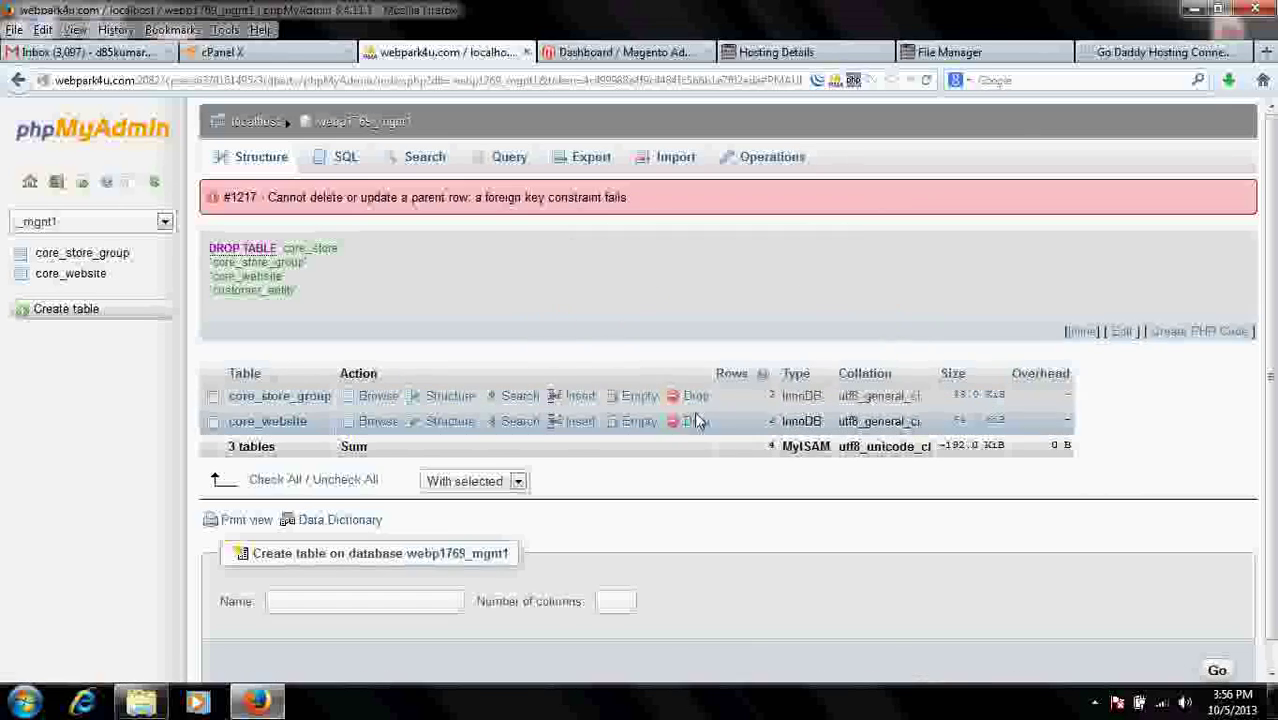
click(695, 422)
click(813, 434)
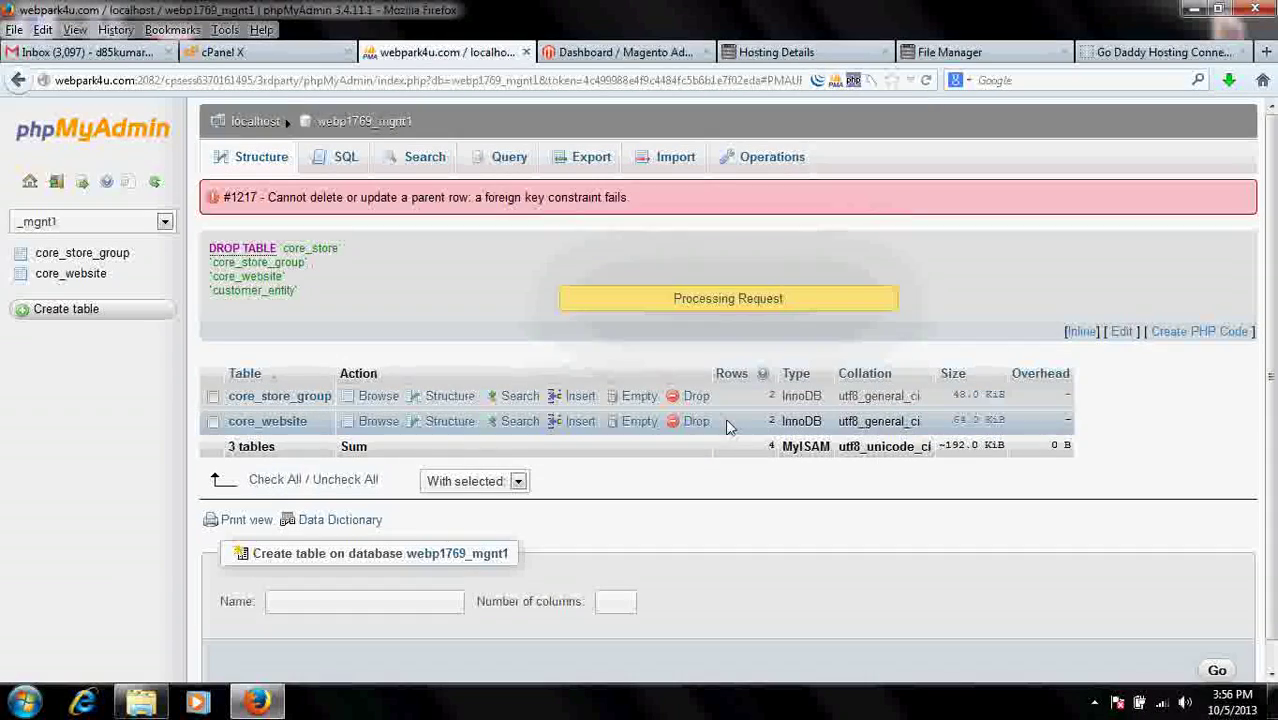
click(696, 396)
click(815, 433)
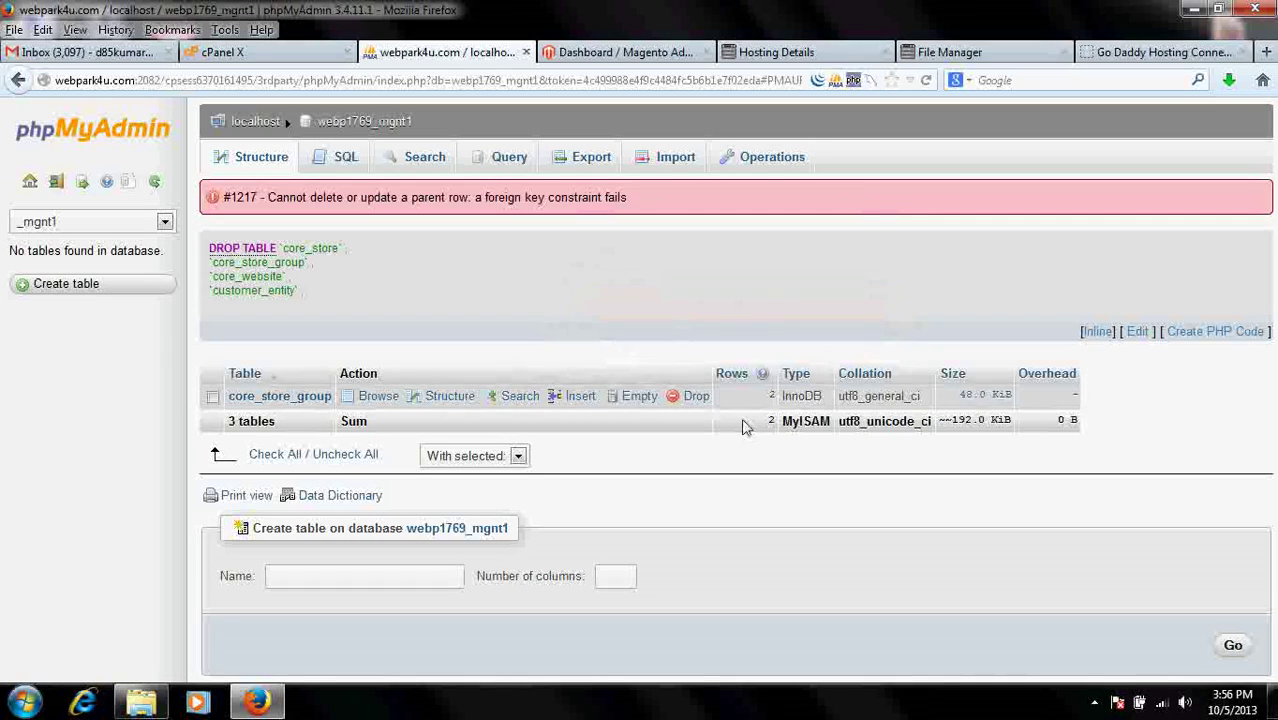
click(696, 396)
click(808, 440)
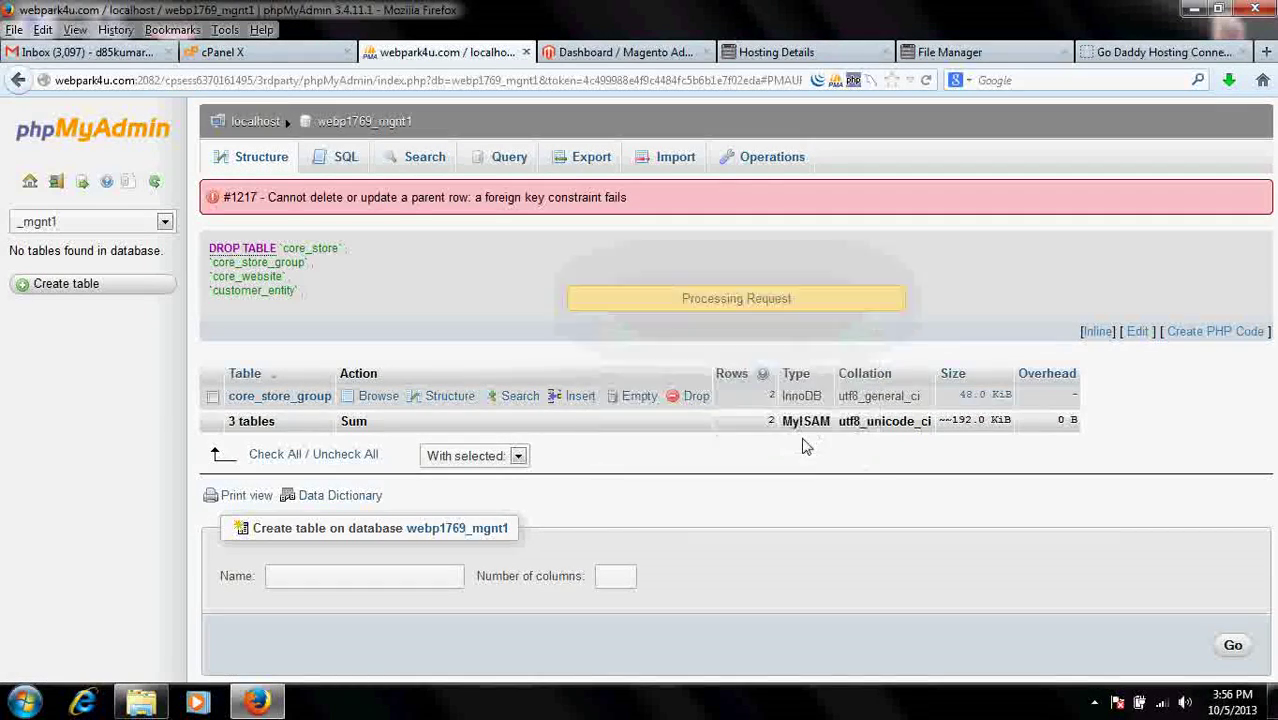
Try to drop the core_store_group table still shown in the list as a selected table
click(213, 397)
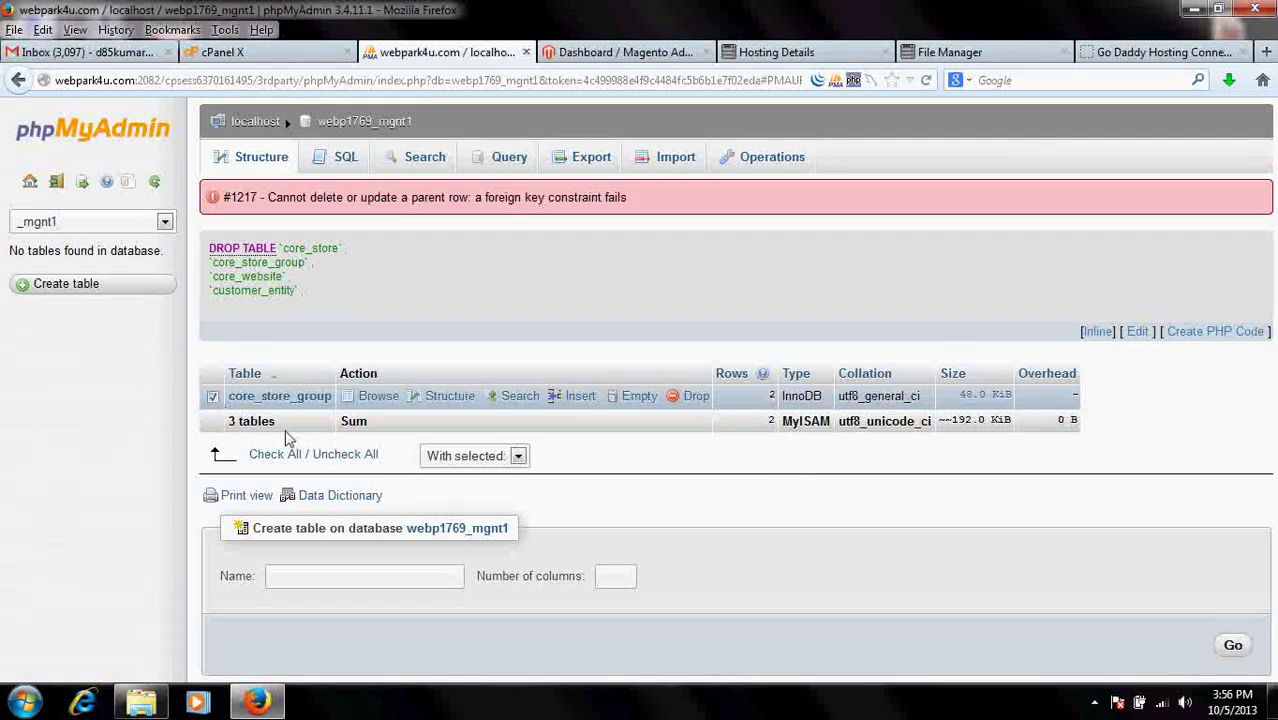
click(472, 456)
click(453, 538)
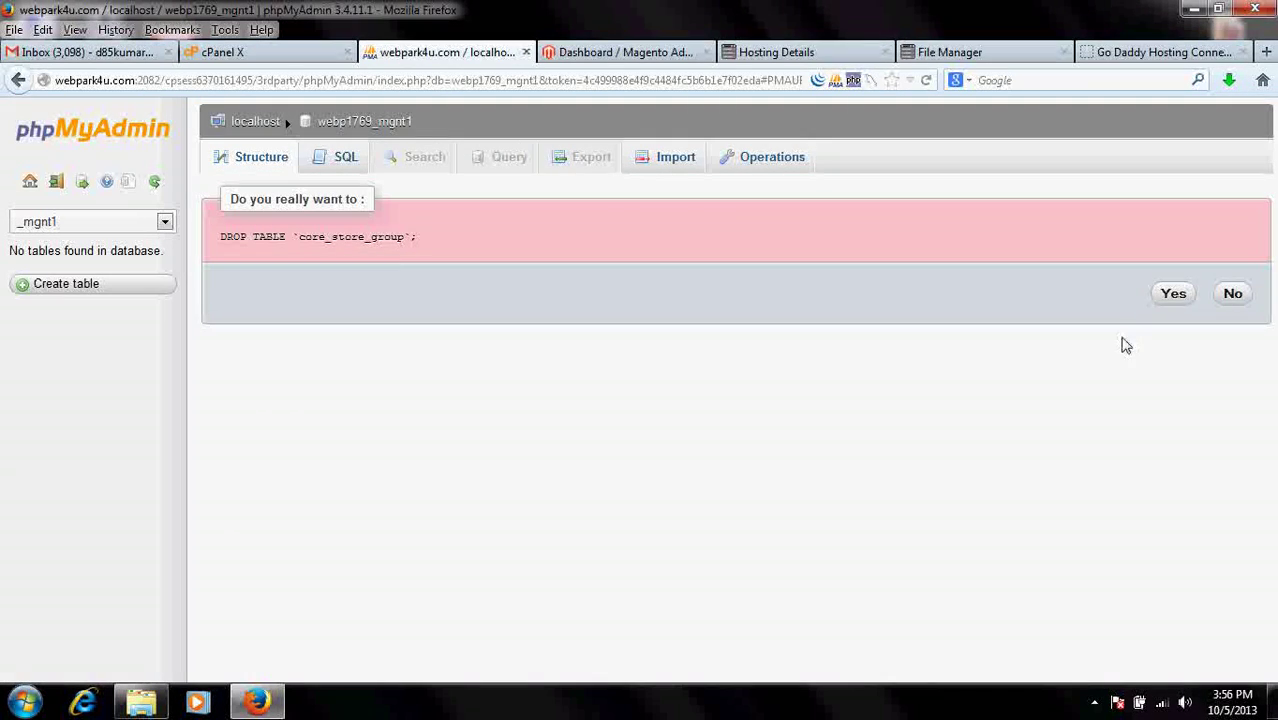
click(1169, 290)
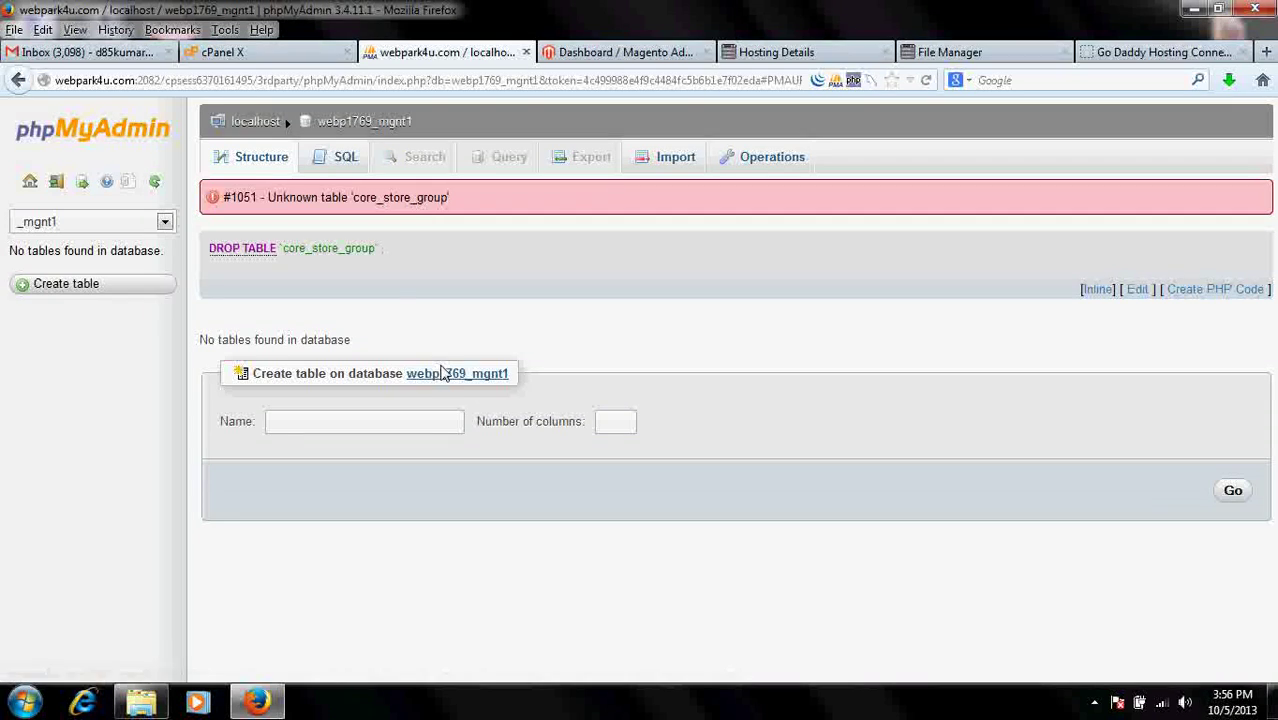
Import the magento_sample_data_for_1.6.1.0.sql file from the magento-sample-data-1.6.1.0 folder into the webp1769_mgnt1 database
click(340, 160)
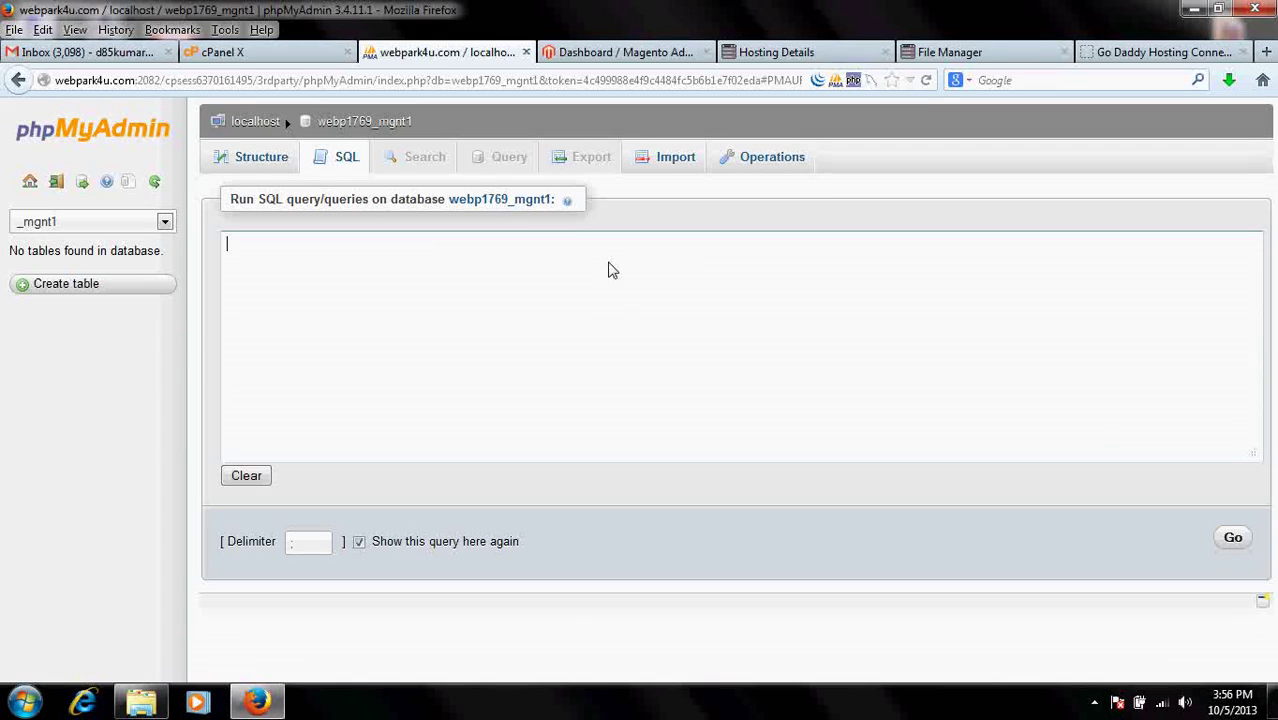
click(678, 158)
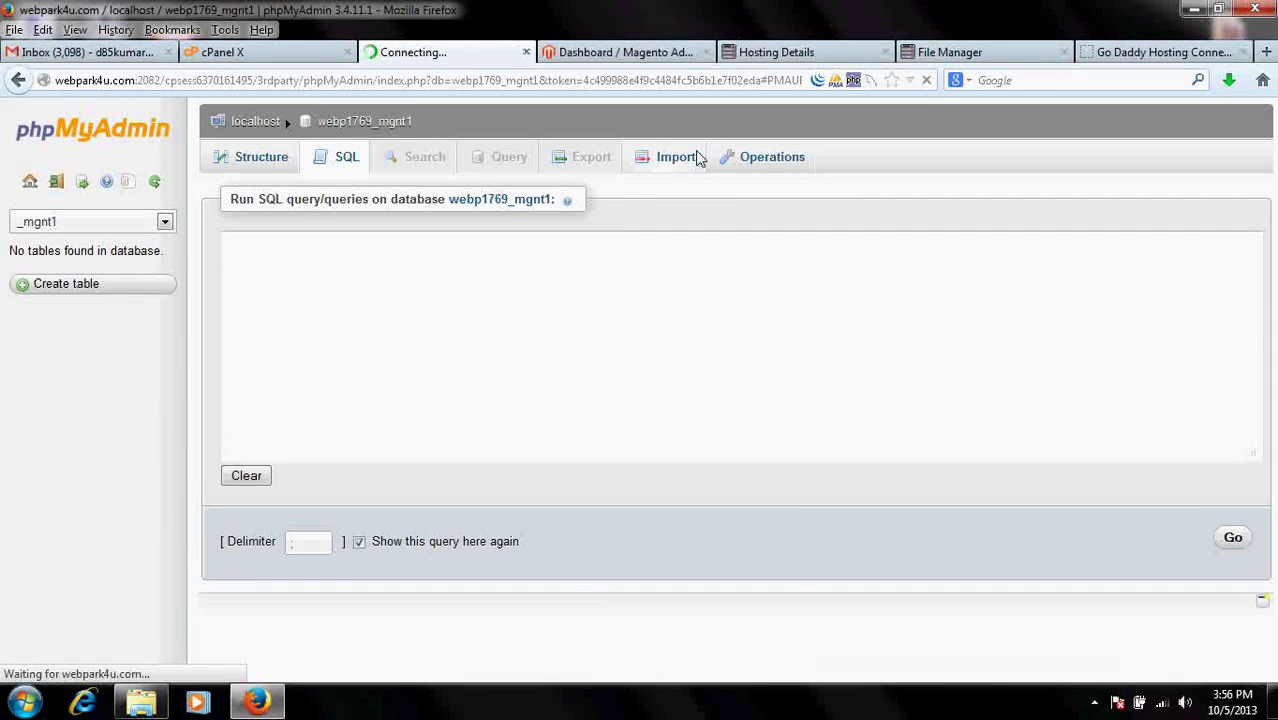
click(381, 354)
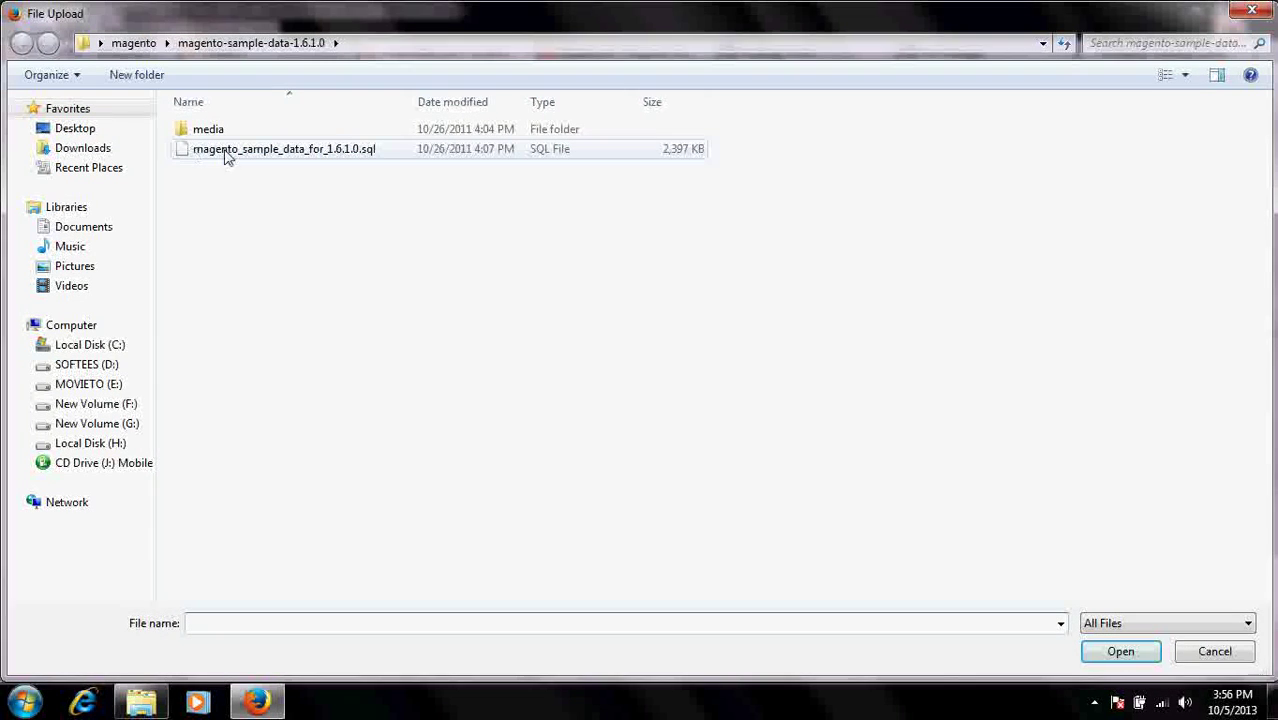
click(1186, 75)
click(1106, 83)
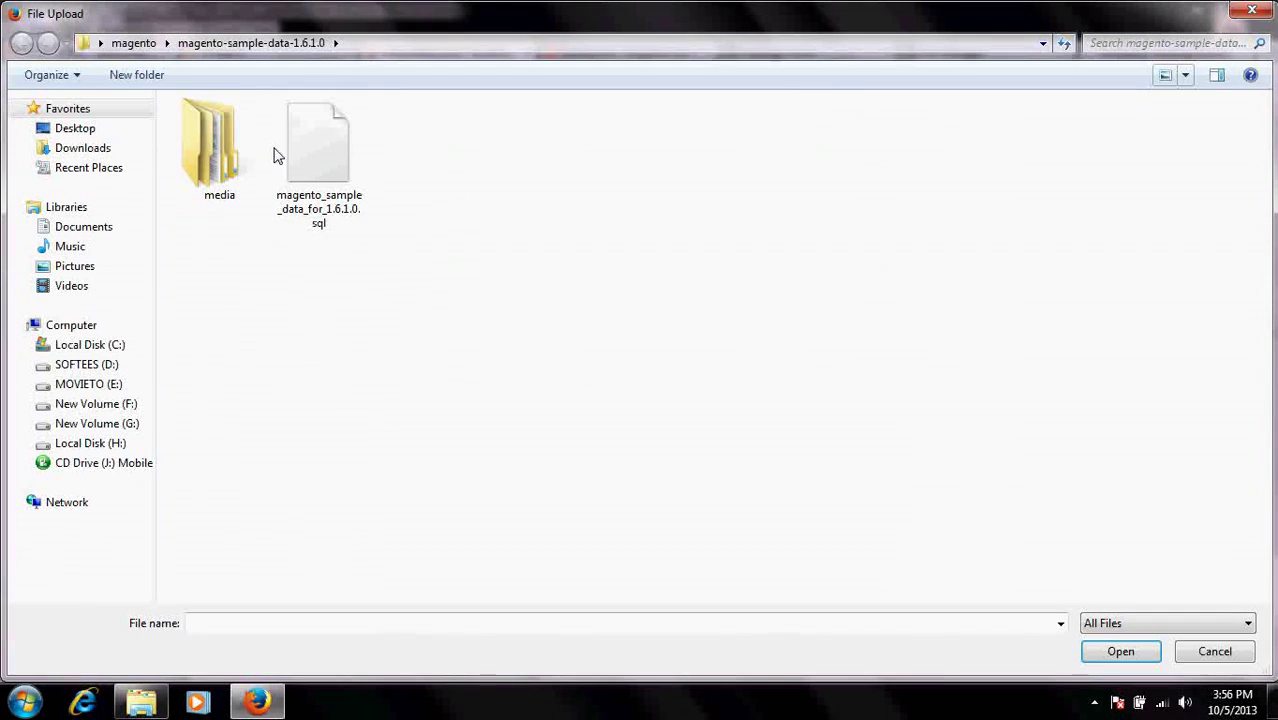
click(333, 170)
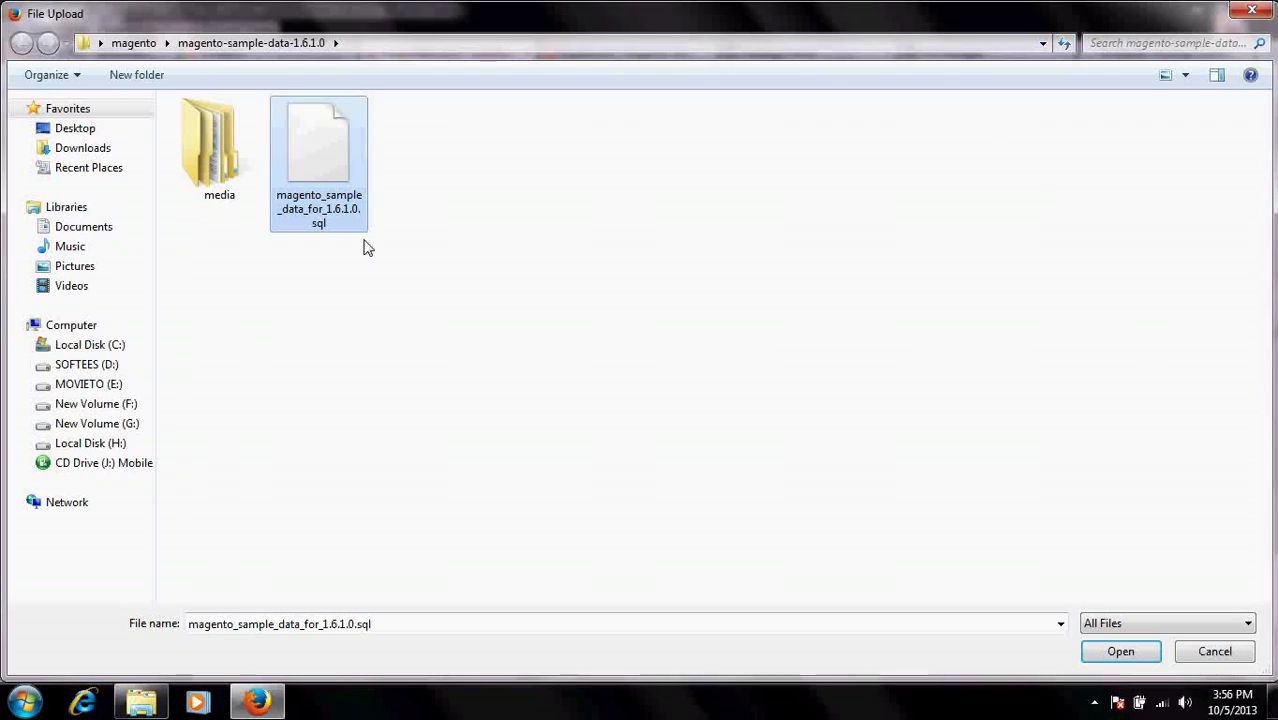
click(1120, 651)
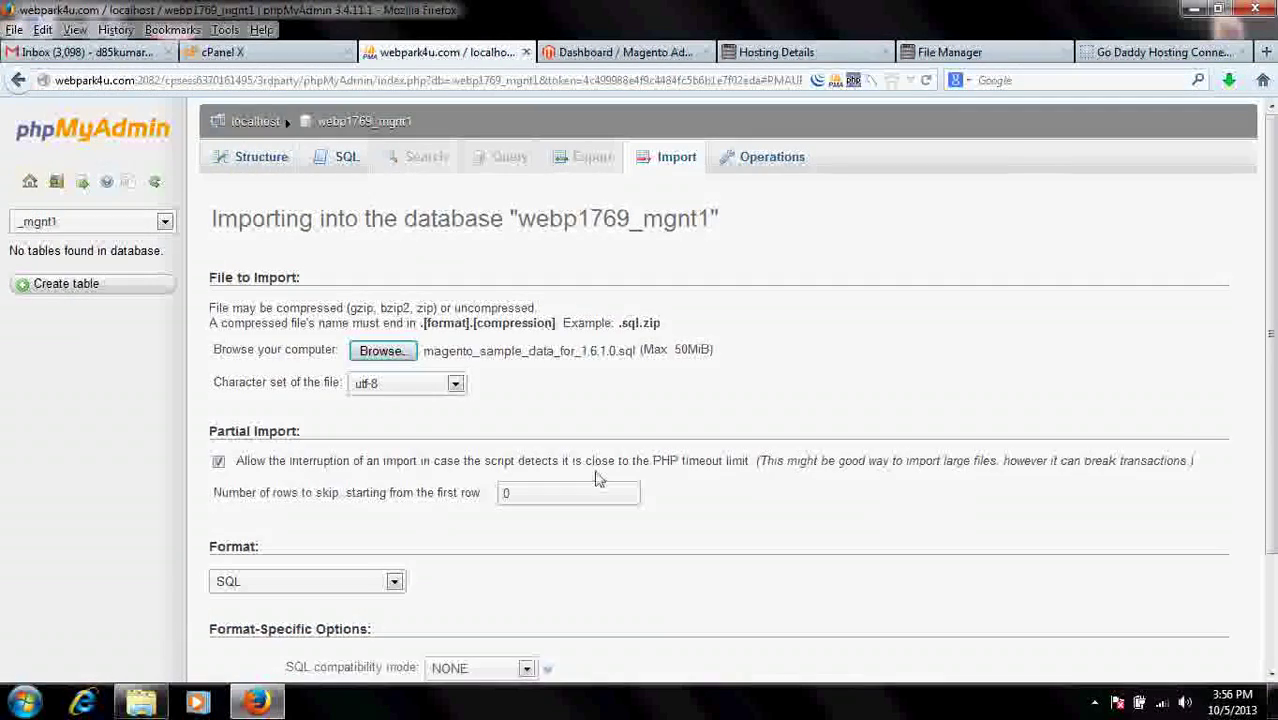
scroll(756, 491, down, 3)
click(250, 612)
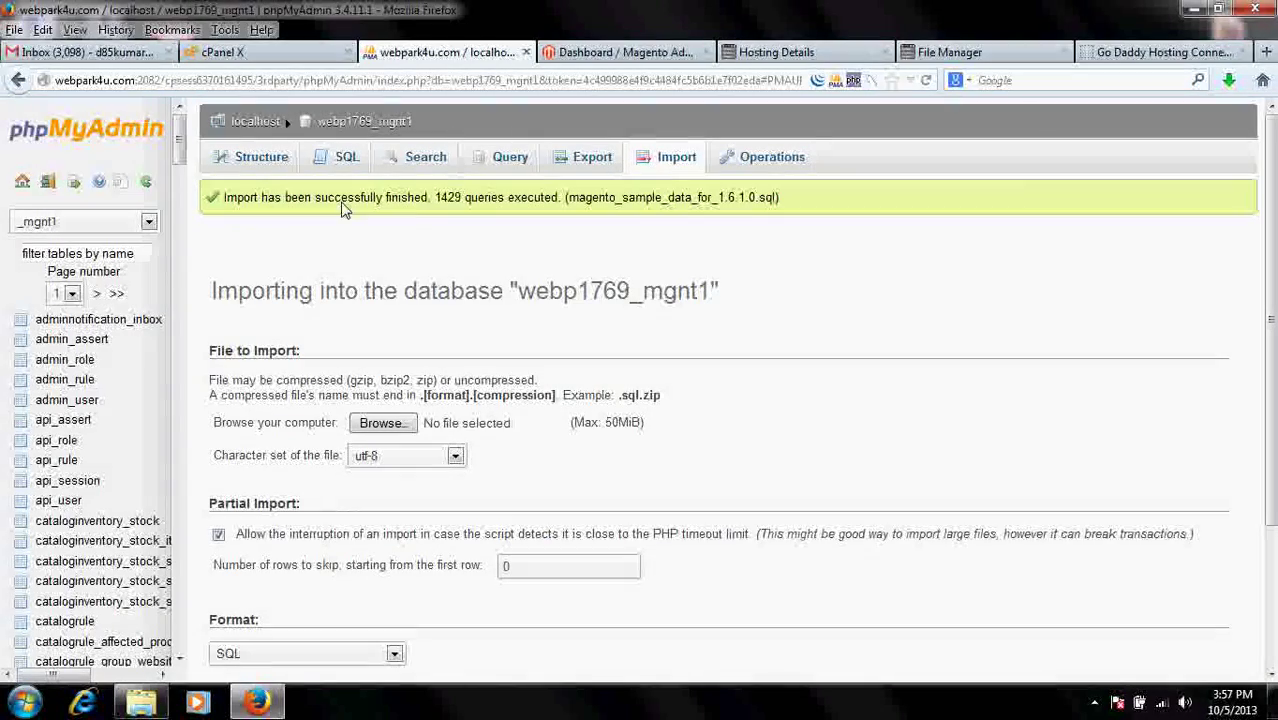
scroll(914, 349, down, 4)
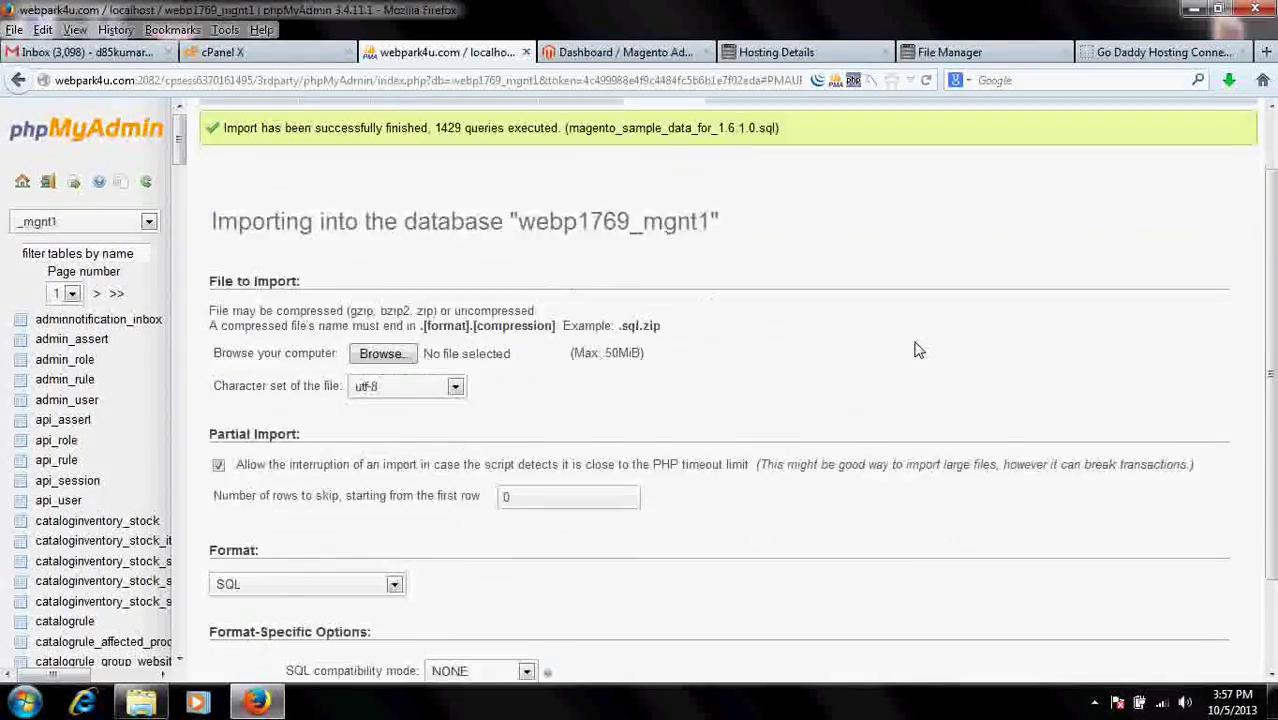
scroll(914, 349, up, 4)
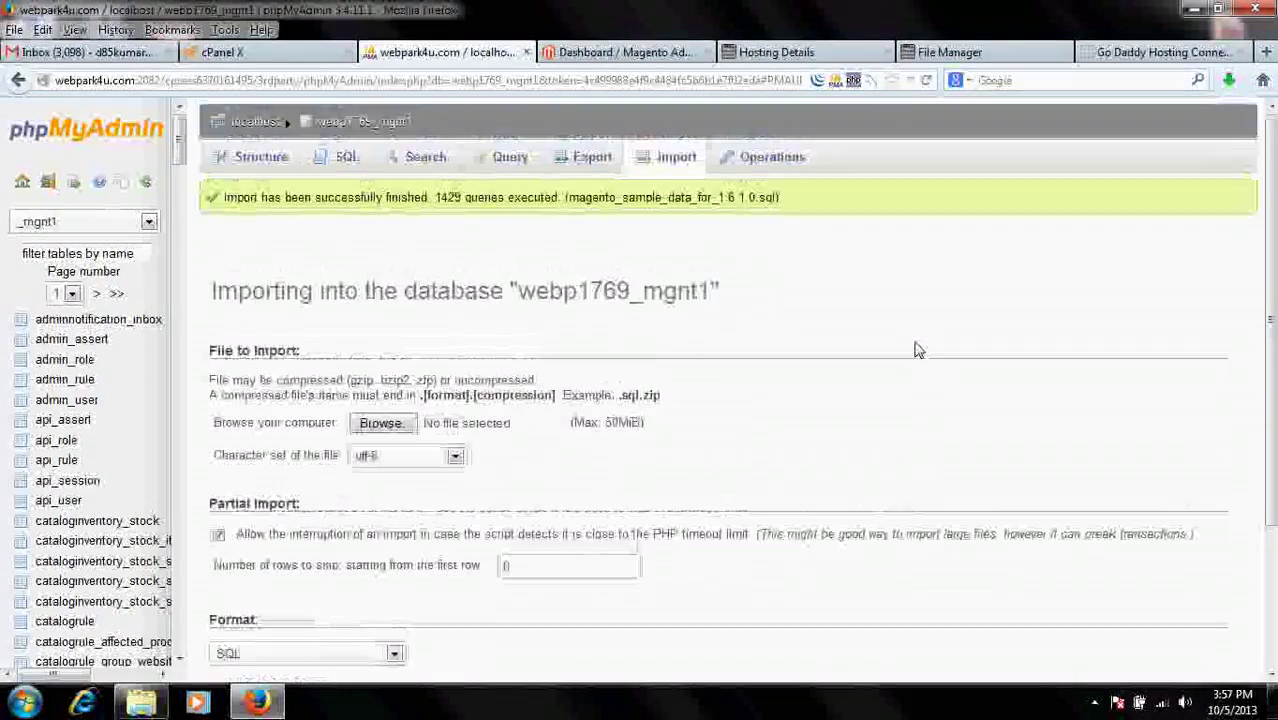
Close phpMyAdmin and load the webpark4u.com/demo/ storefront in a new browser tab
click(526, 54)
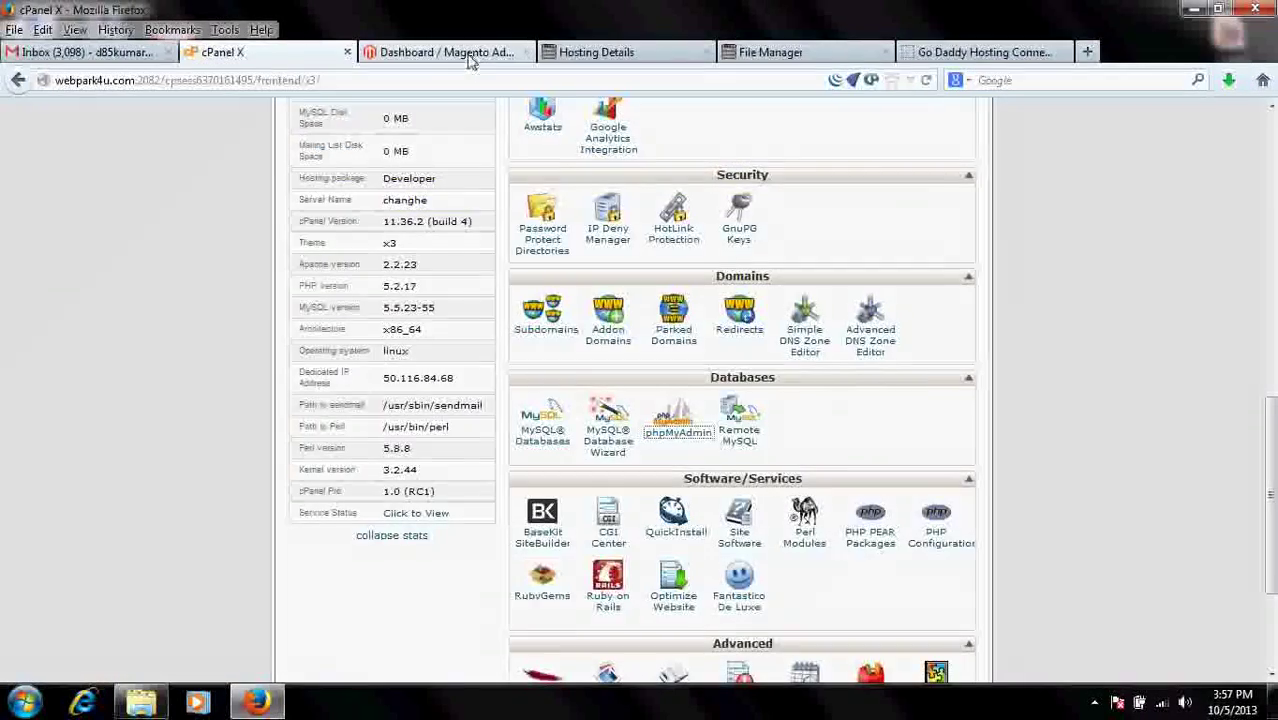
click(466, 60)
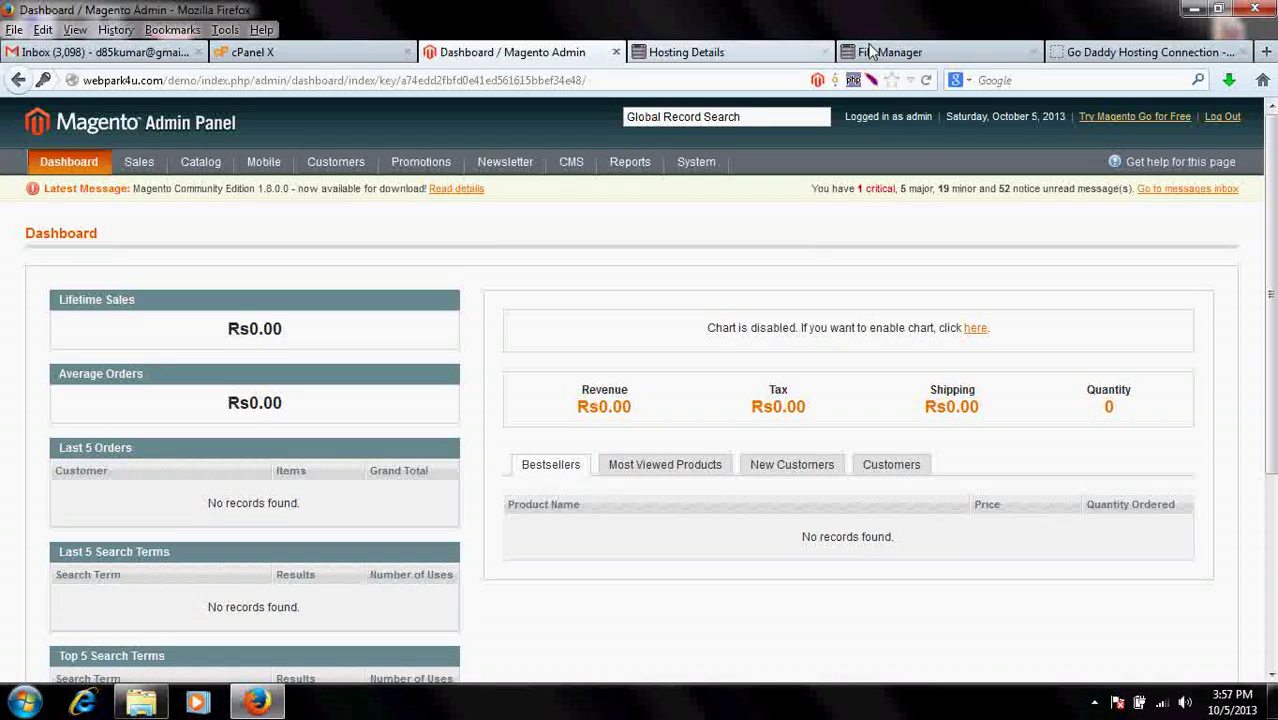
click(1265, 52)
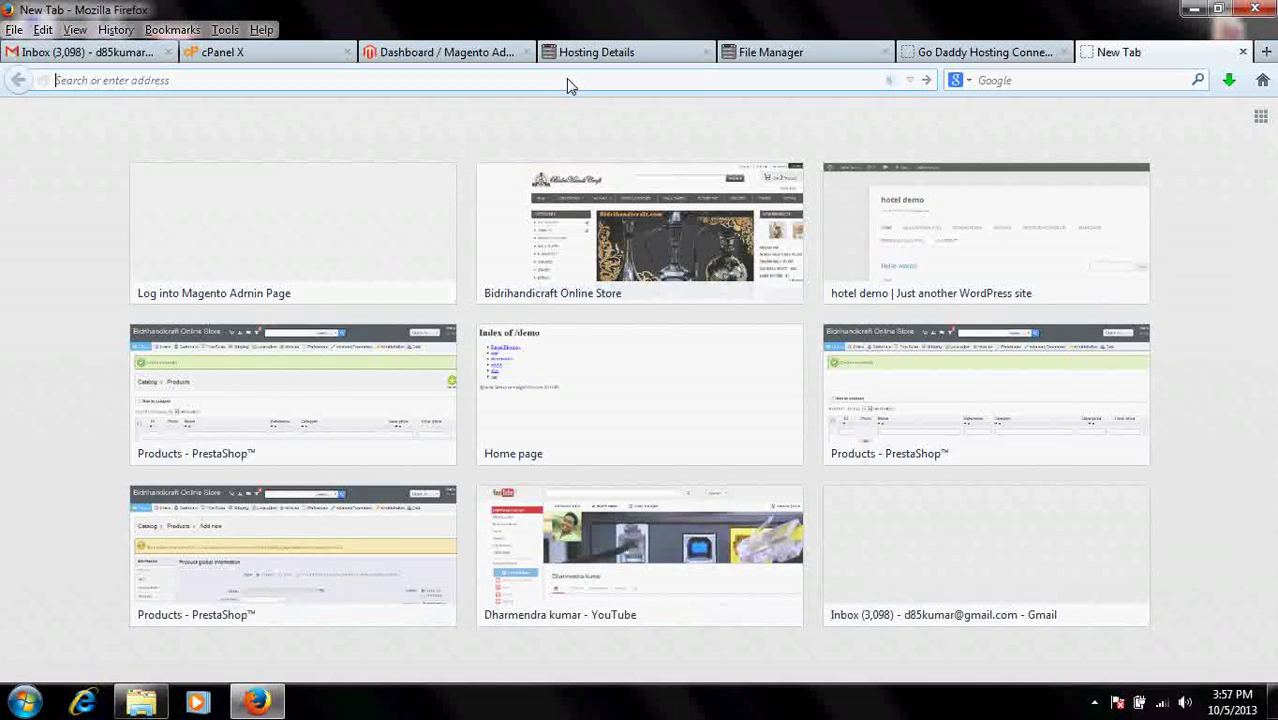
text(webpark4u.com/)
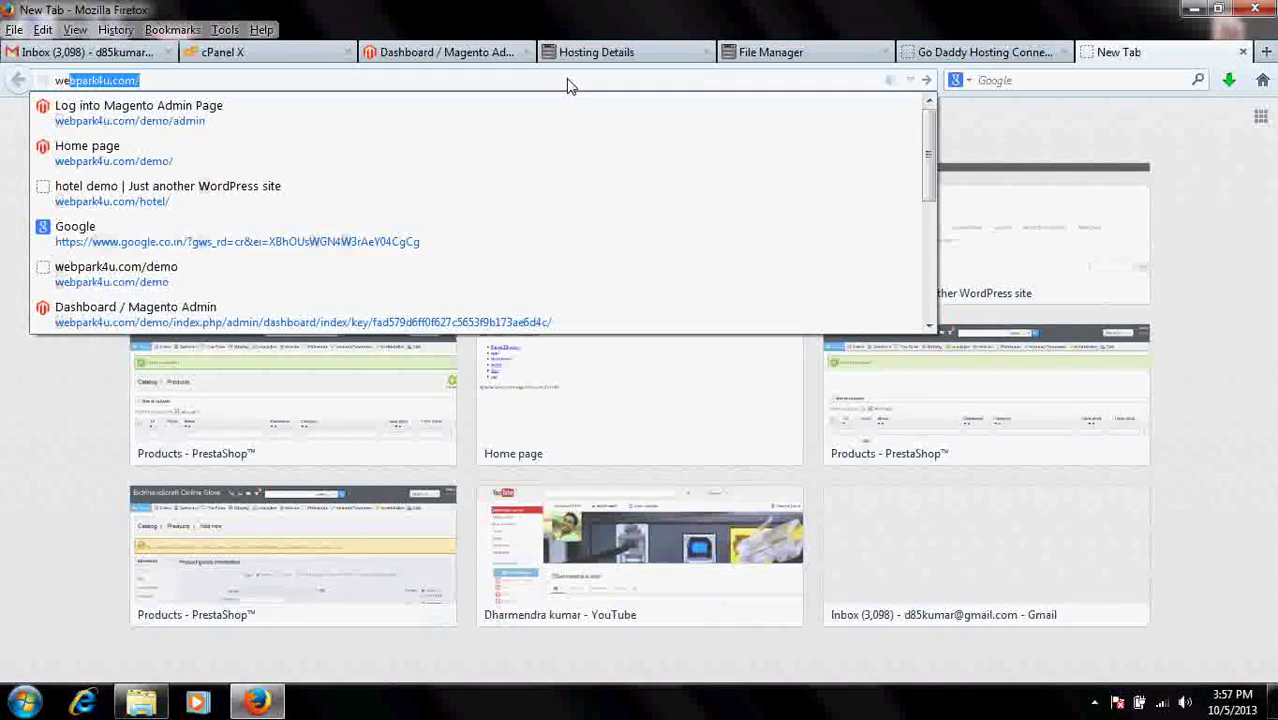
click(224, 150)
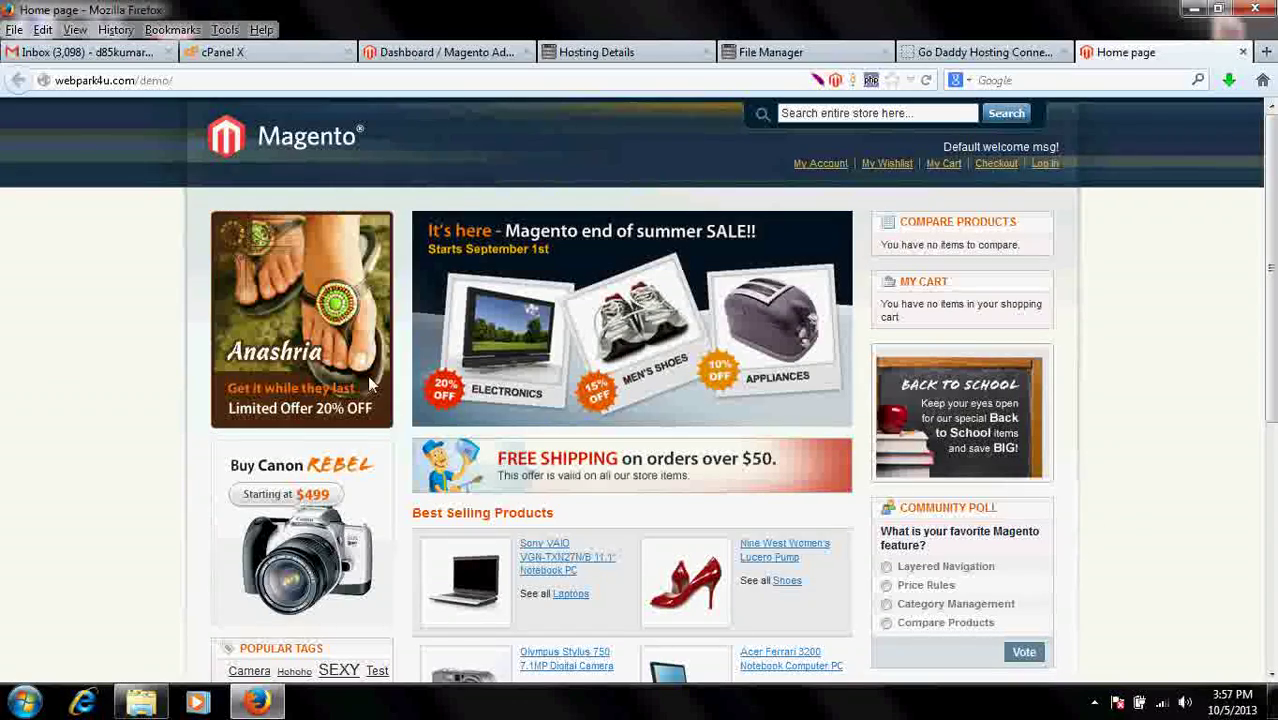
scroll(196, 382, down, 3)
Open the magento-sample-data-1.6.1.0 folder inside the desktop's magento folder and show its contents as large icons
click(1193, 9)
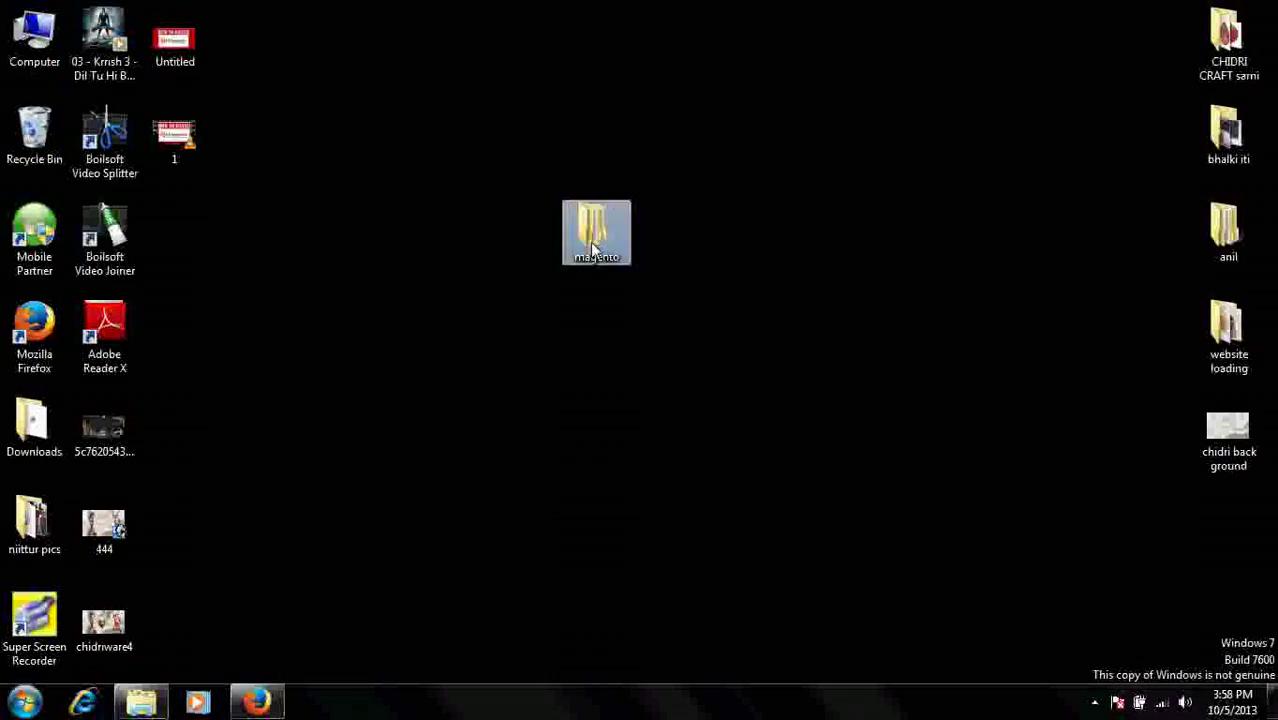
double_click(592, 232)
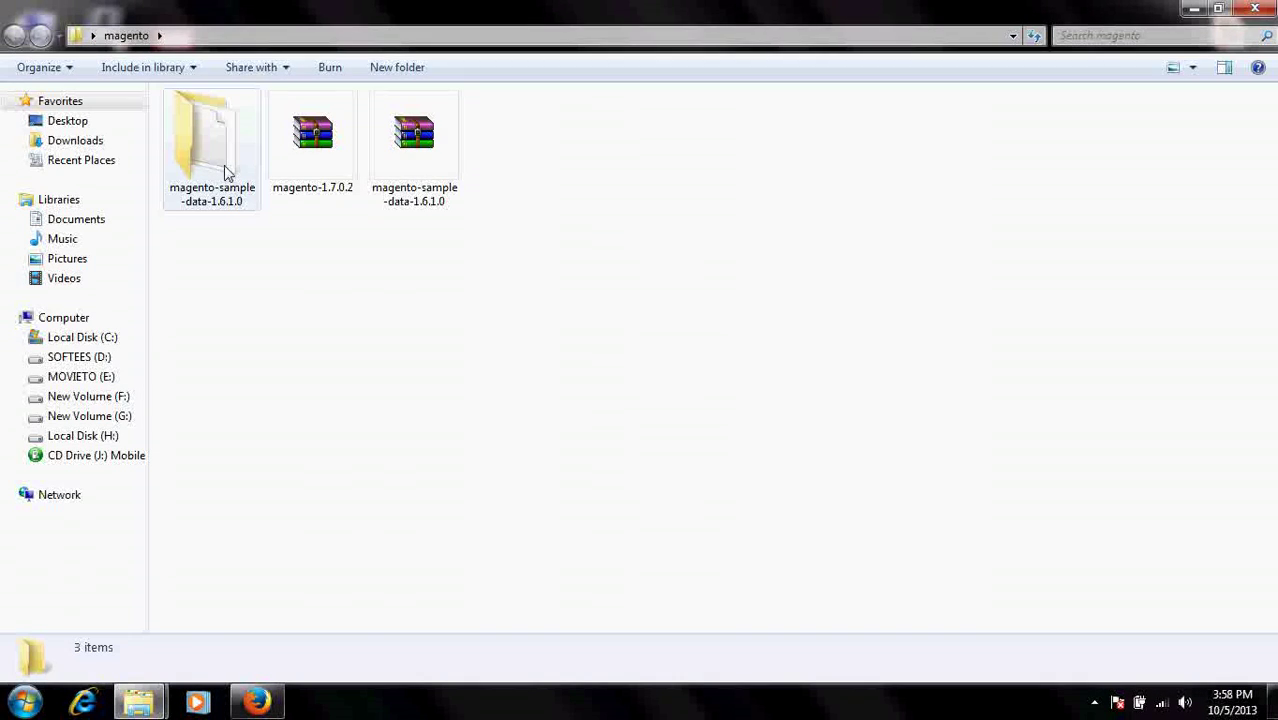
click(228, 172)
double_click(224, 180)
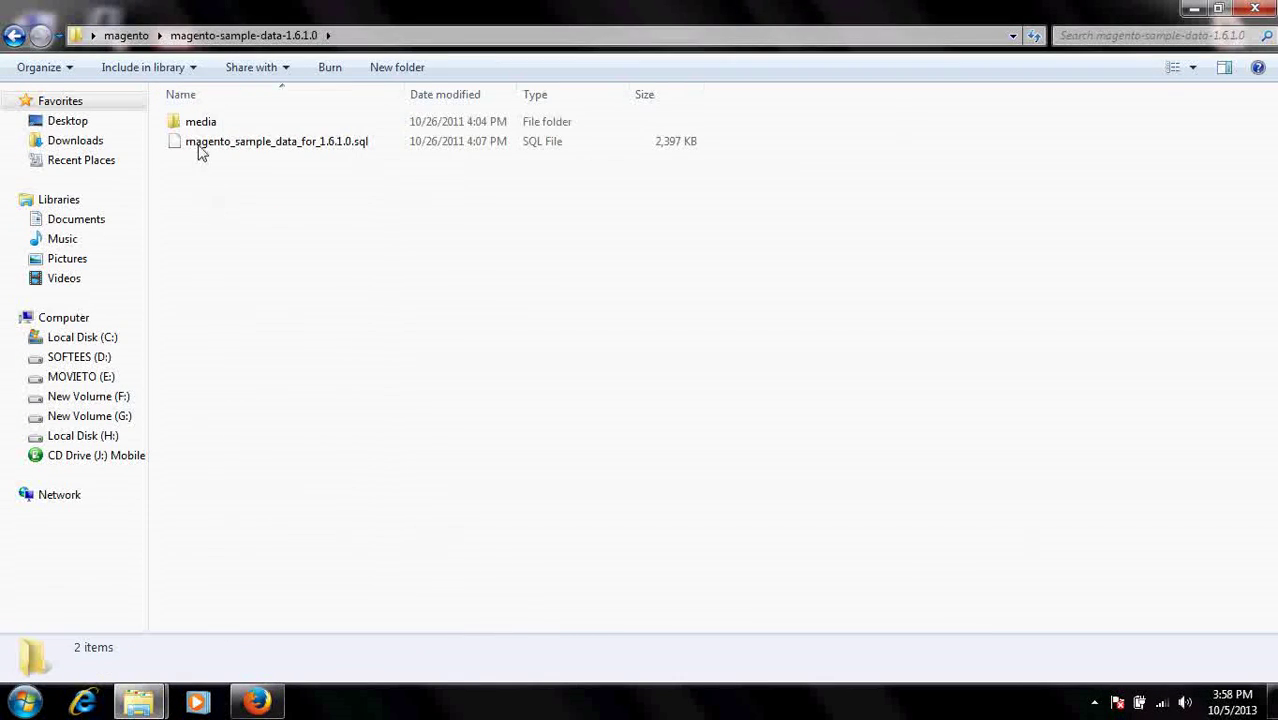
click(1193, 70)
click(1186, 56)
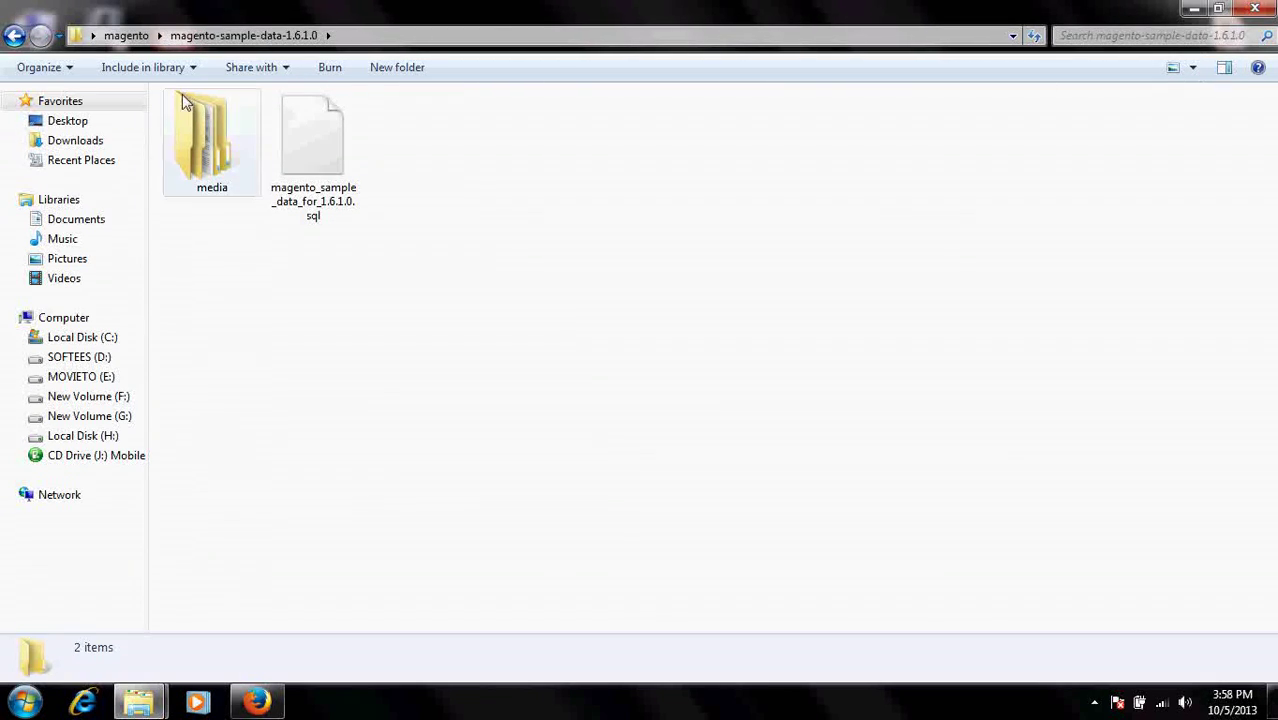
Review the product images on the demo storefront's home page and locate the media folder in the local sample data
click(257, 702)
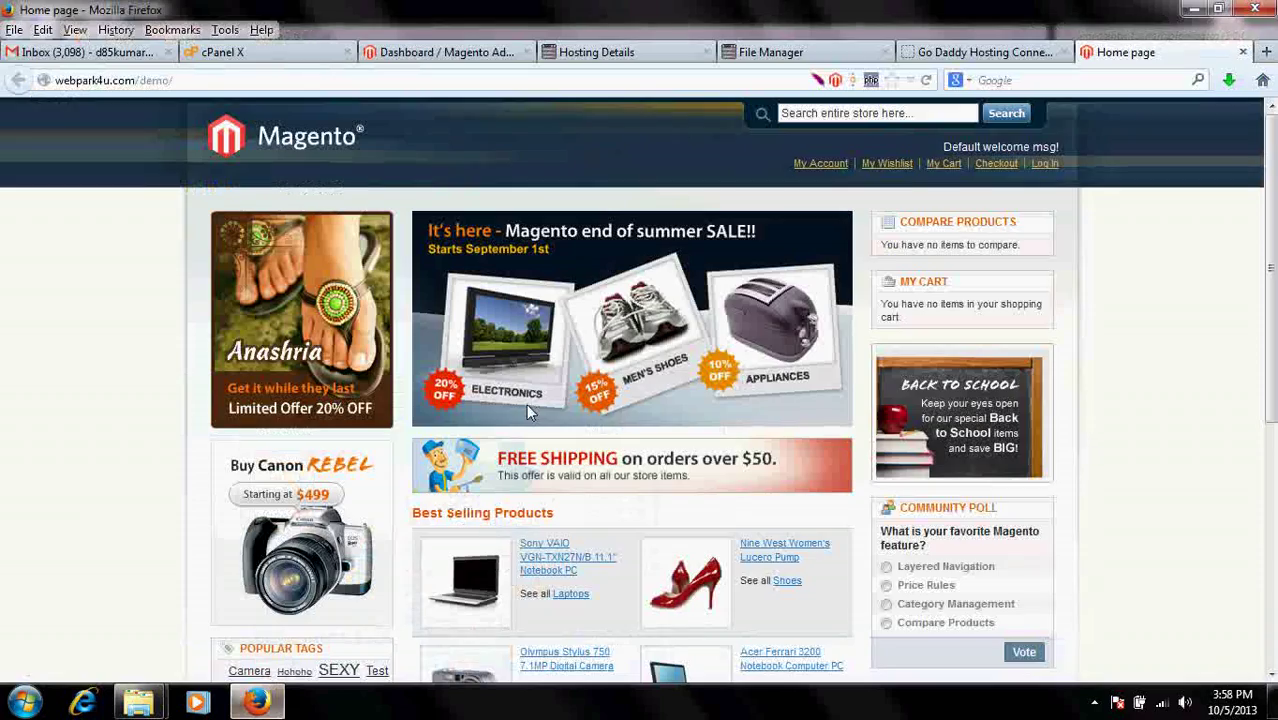
scroll(600, 480, down, 4)
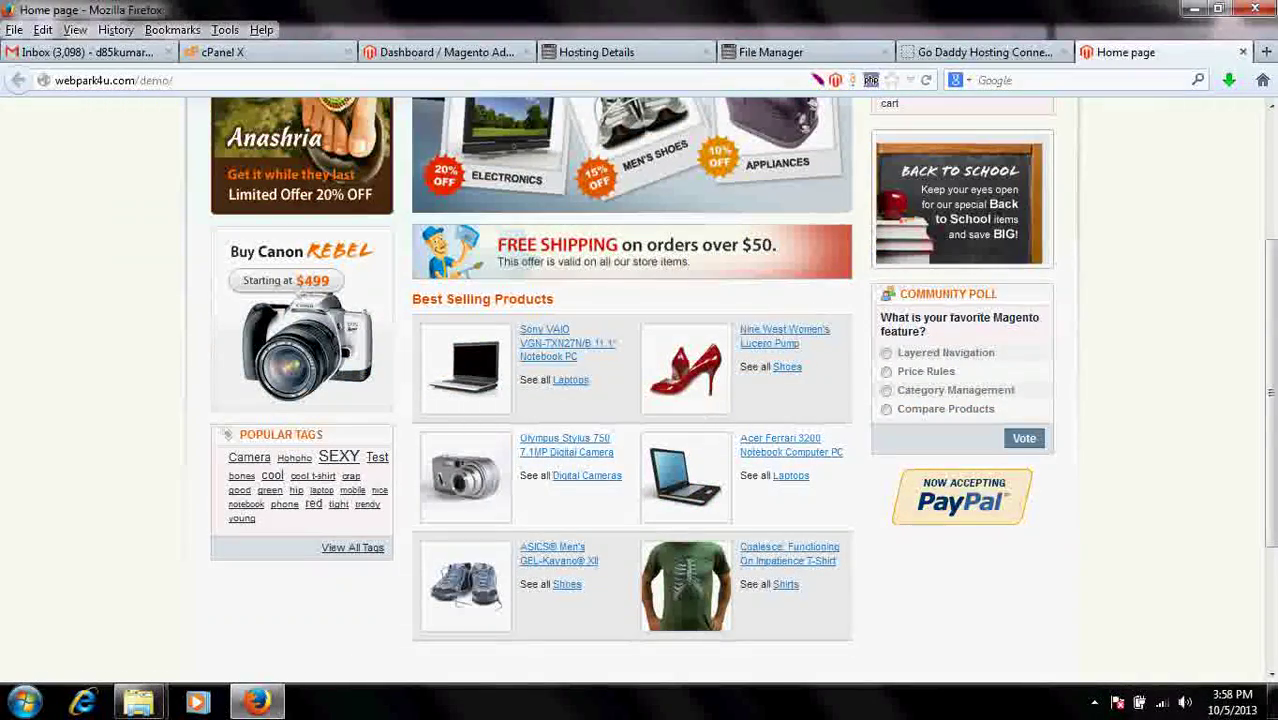
click(1194, 9)
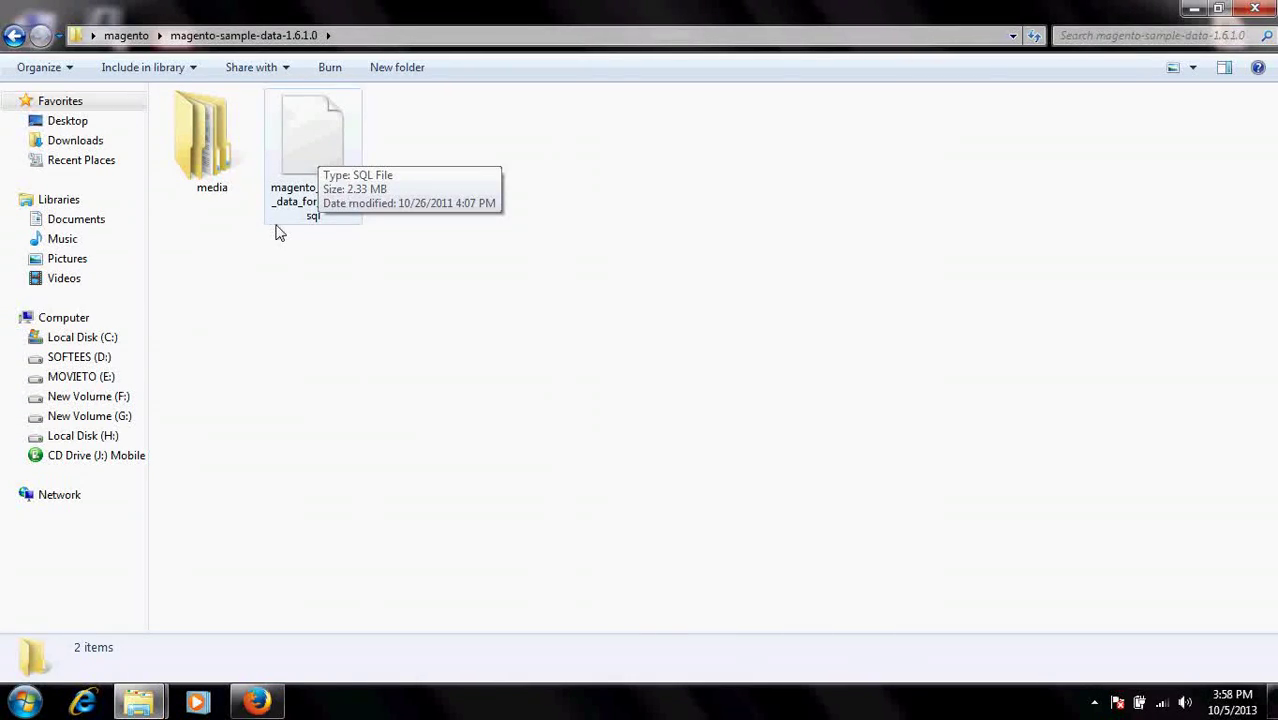
click(257, 702)
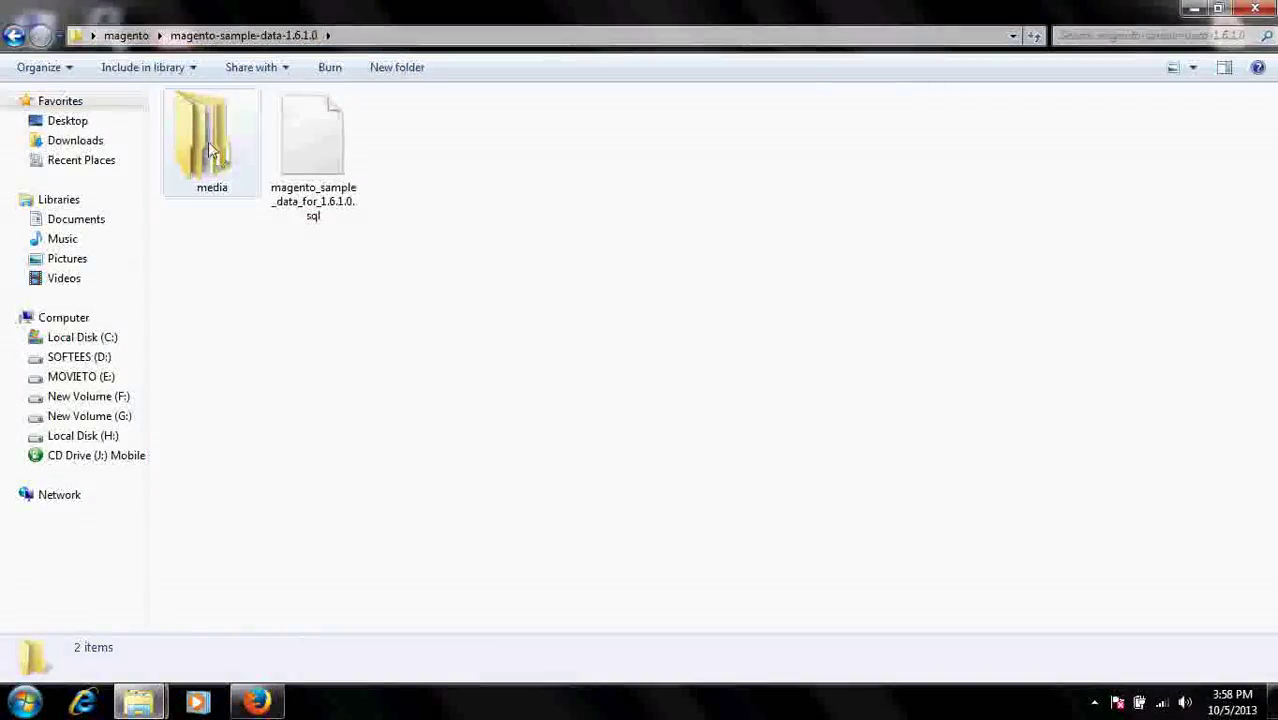
click(208, 141)
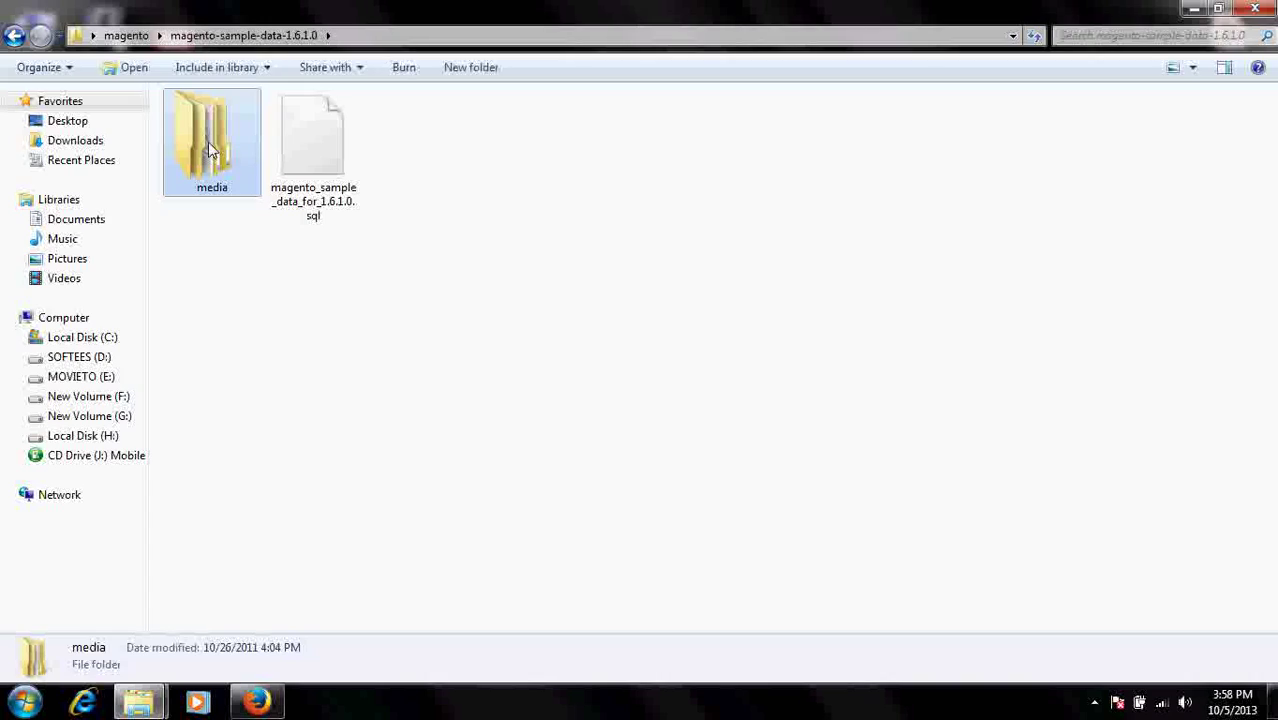
click(257, 701)
Open the cPanel File Manager at the web root and select the media folder inside public_html/demo
click(305, 54)
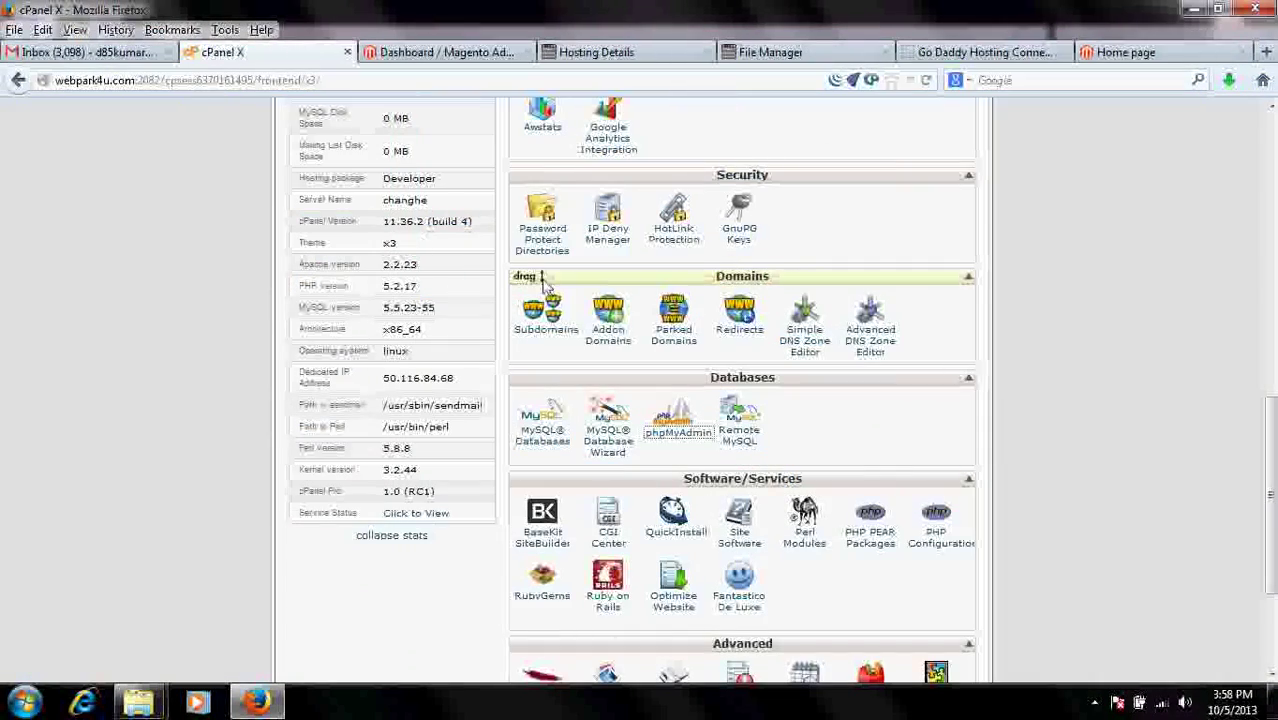
scroll(586, 403, up, 3)
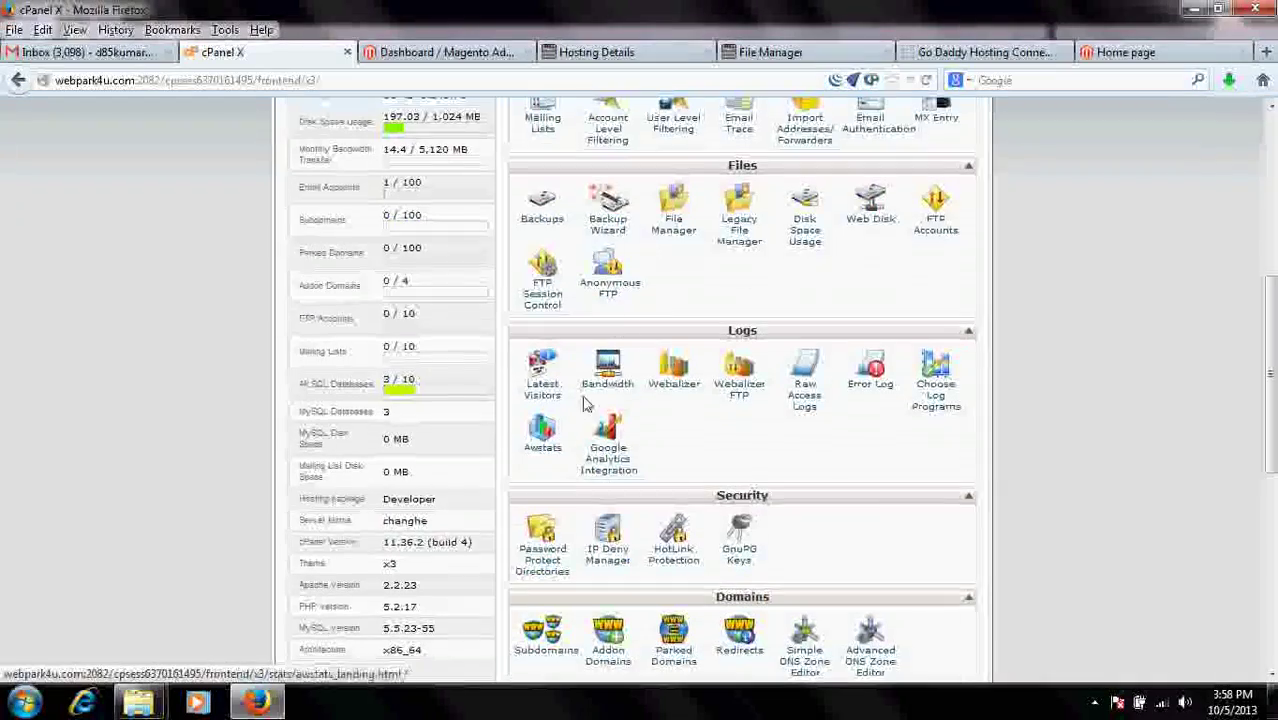
scroll(586, 403, up, 1)
click(675, 320)
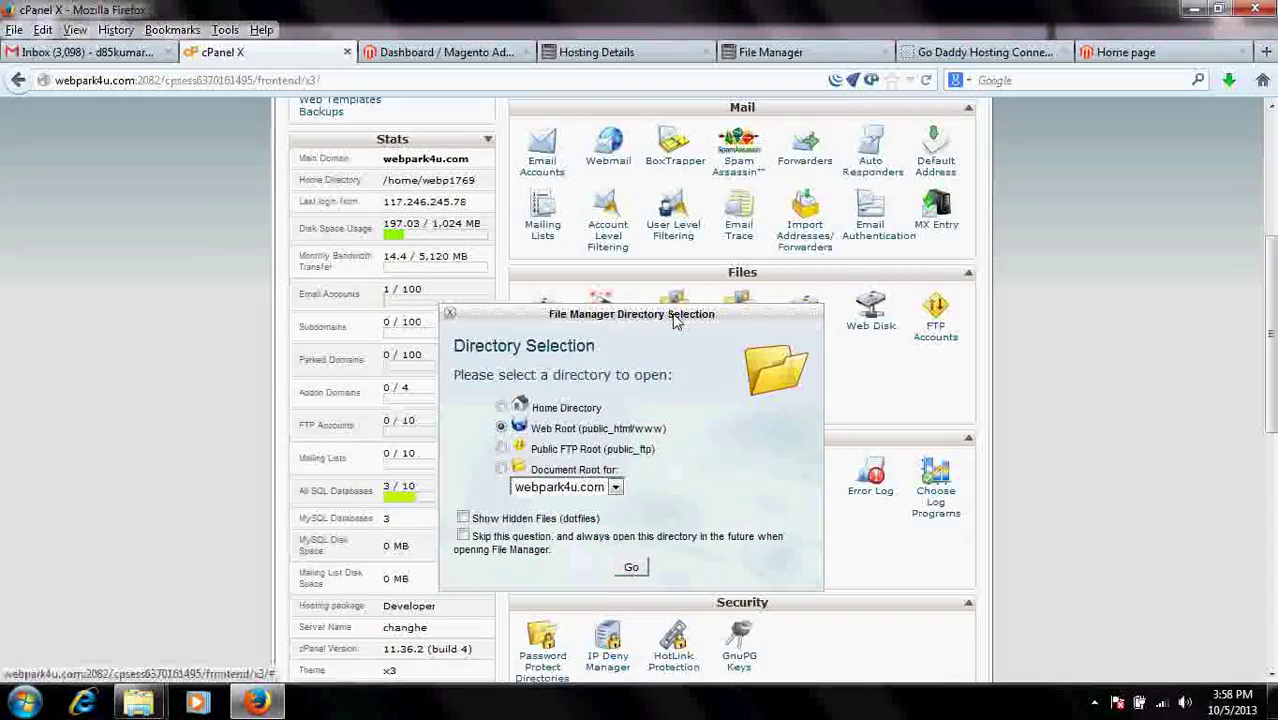
click(630, 565)
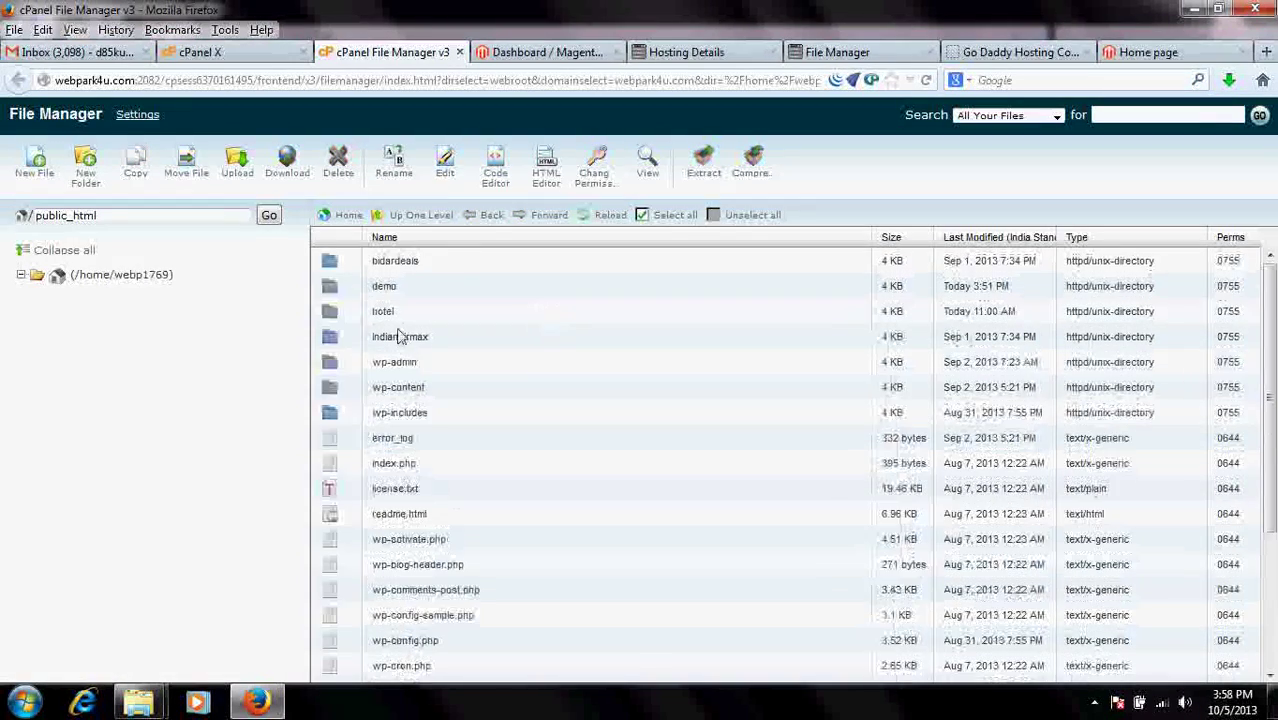
click(378, 287)
double_click(332, 287)
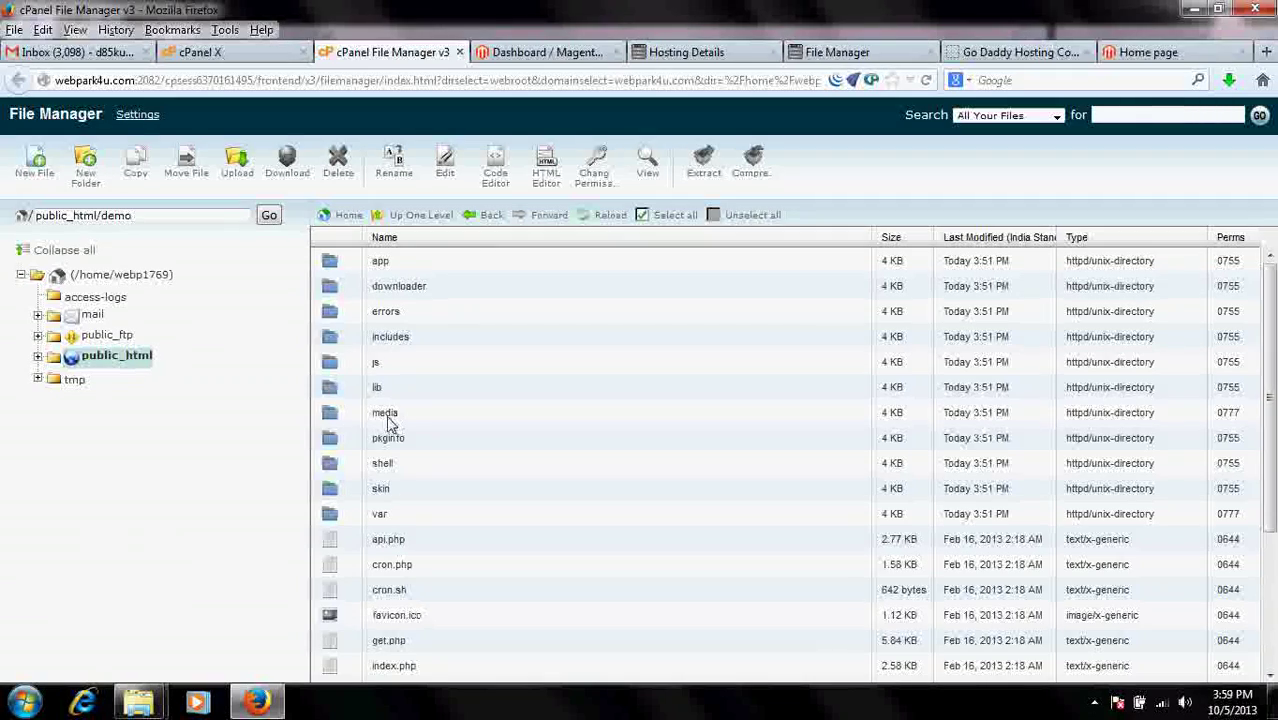
click(385, 418)
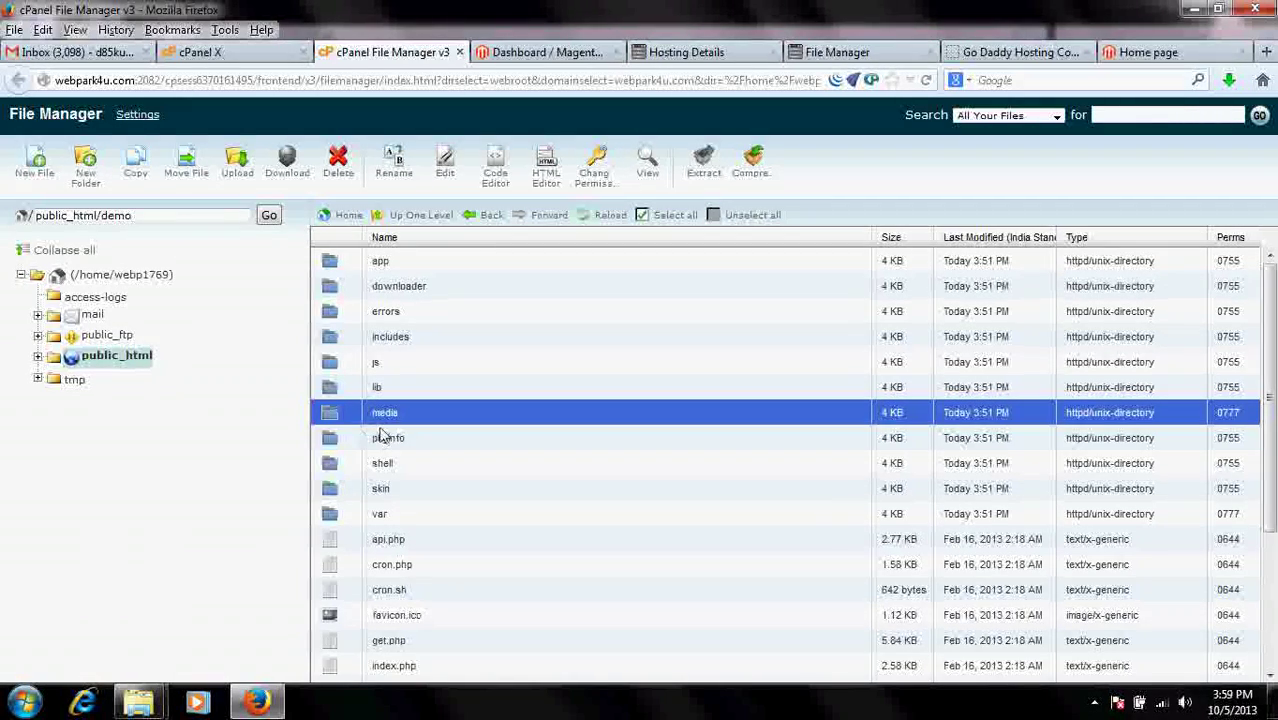
Compare the local sample data's media folder with the server's media folder and check the demo storefront's home page
click(1193, 9)
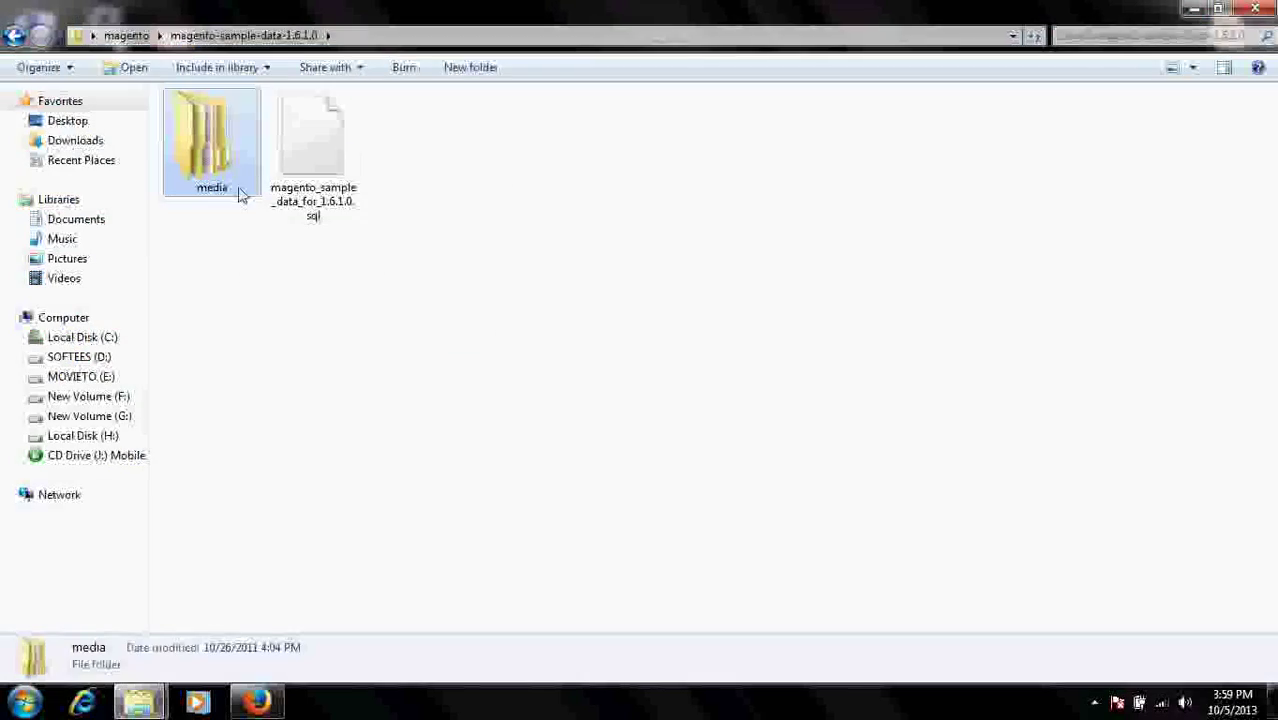
click(300, 338)
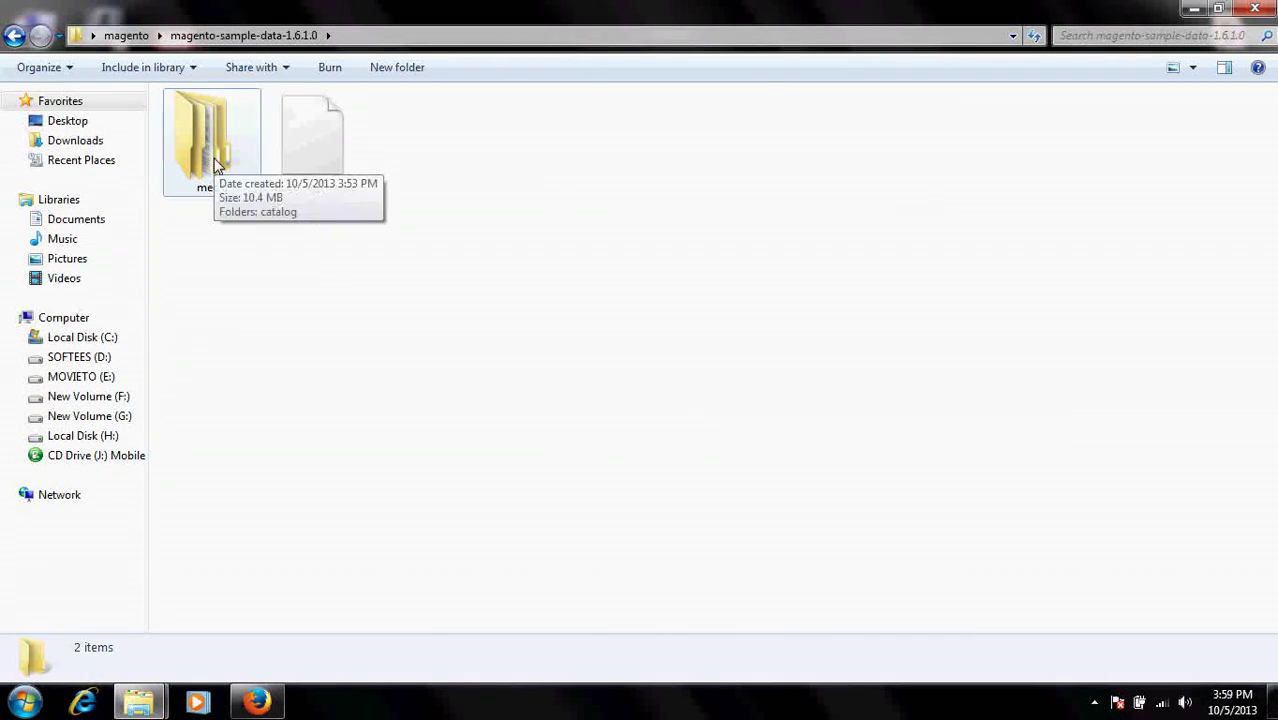
click(256, 702)
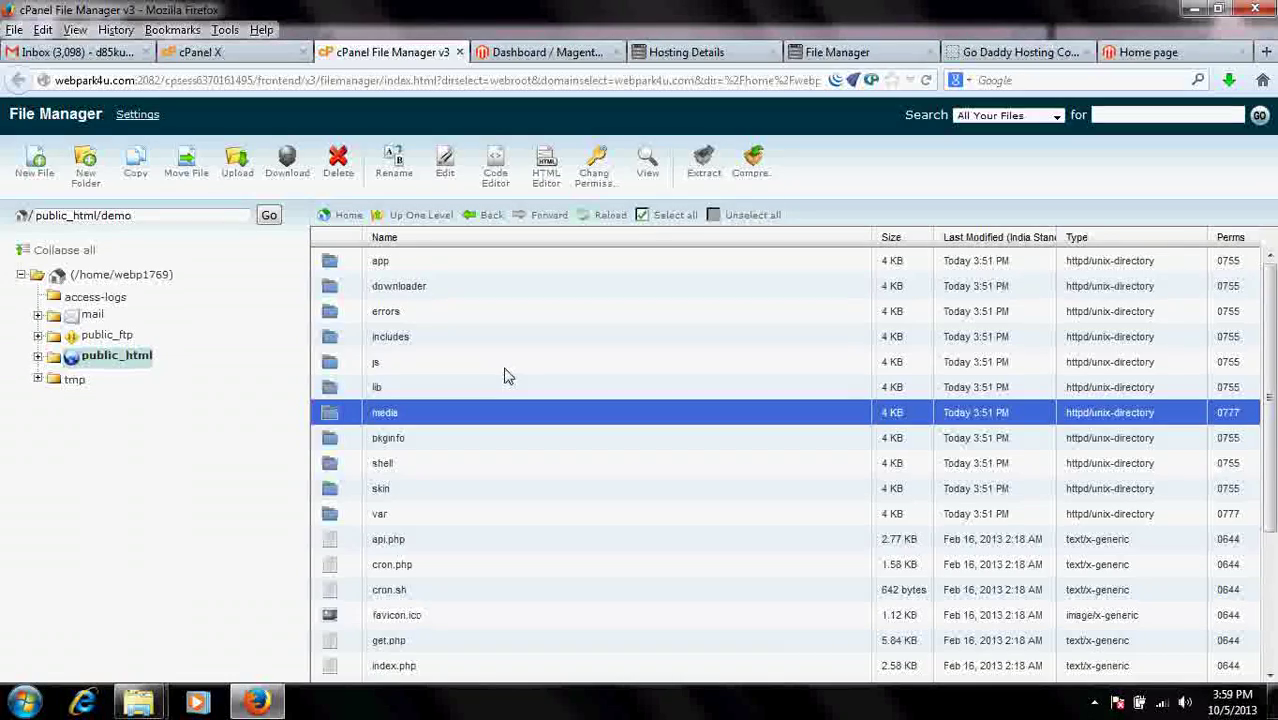
click(1135, 57)
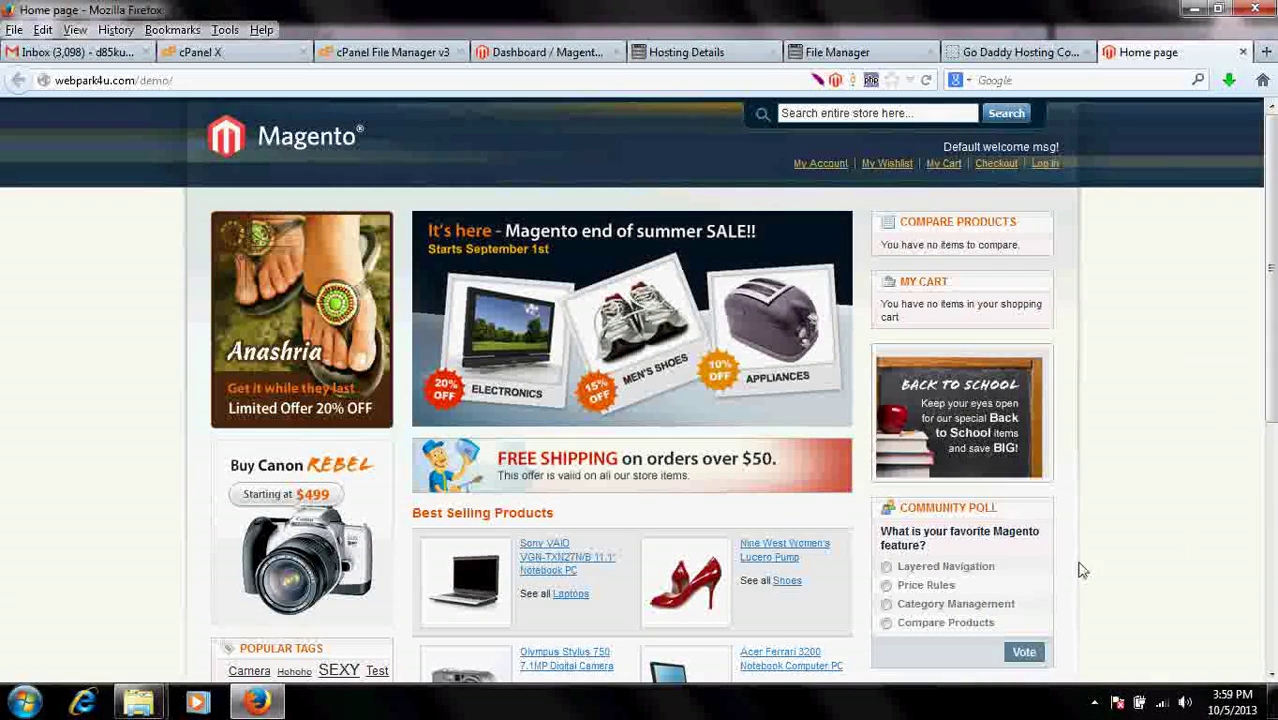
scroll(1081, 570, down, 3)
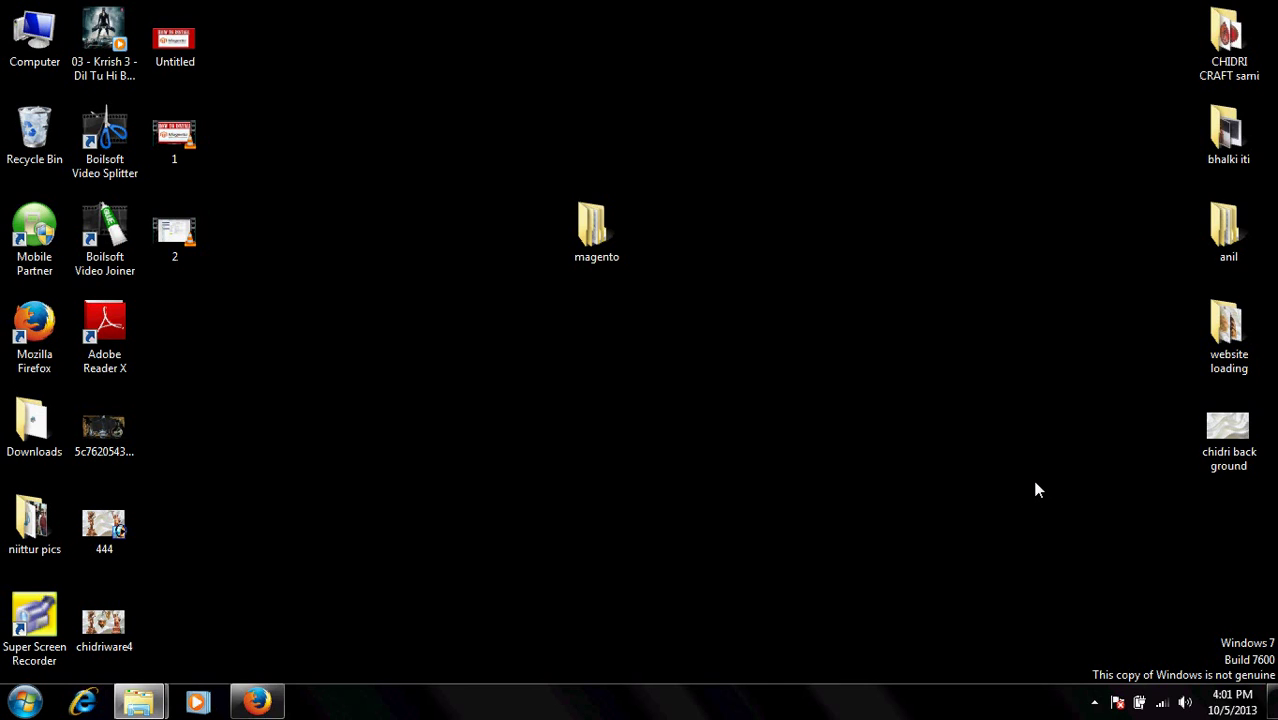
Switch to Firefox and look through the eCommerce Solutions applications on the Go Daddy Hosting Connection page for Magento
click(258, 700)
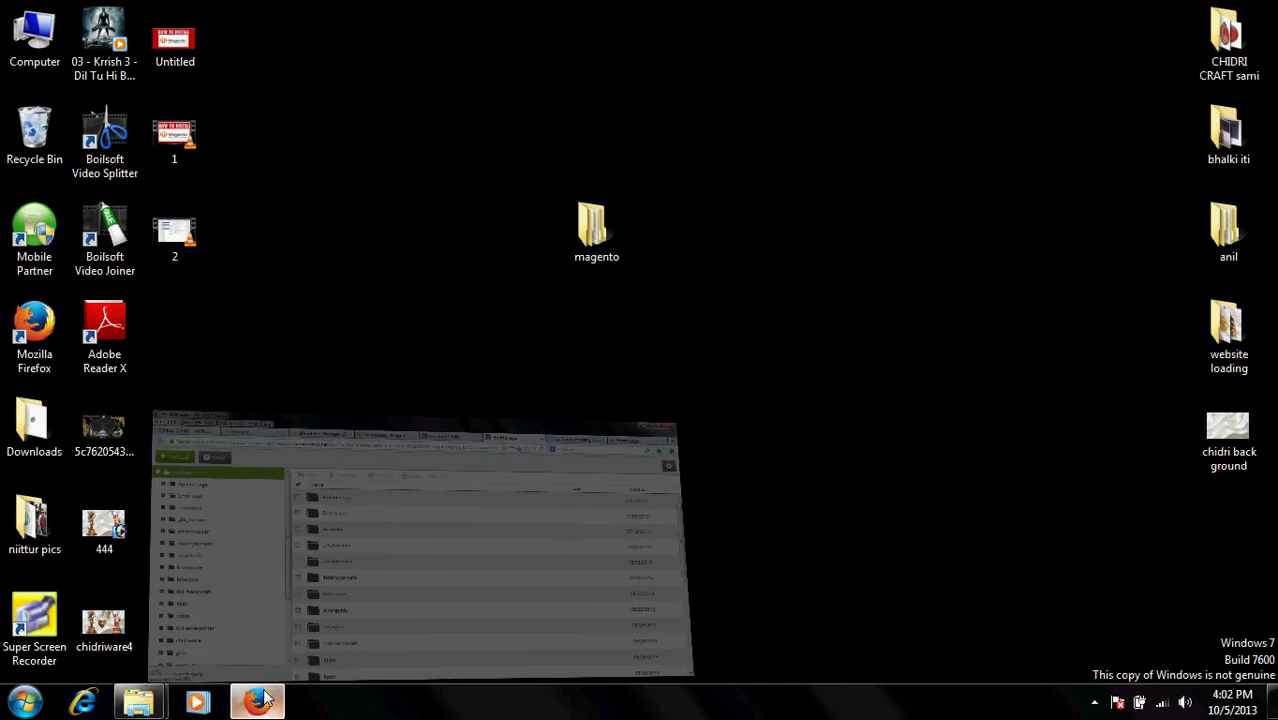
click(703, 58)
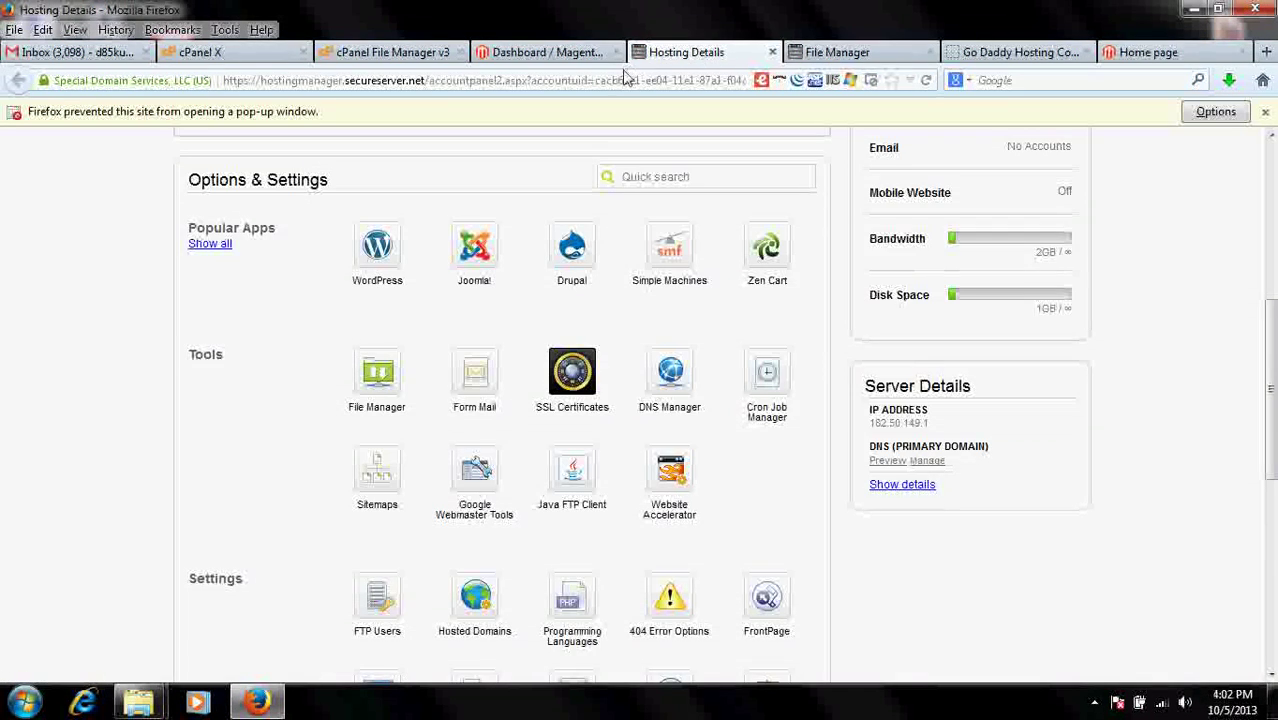
click(1015, 52)
scroll(95, 335, down, 4)
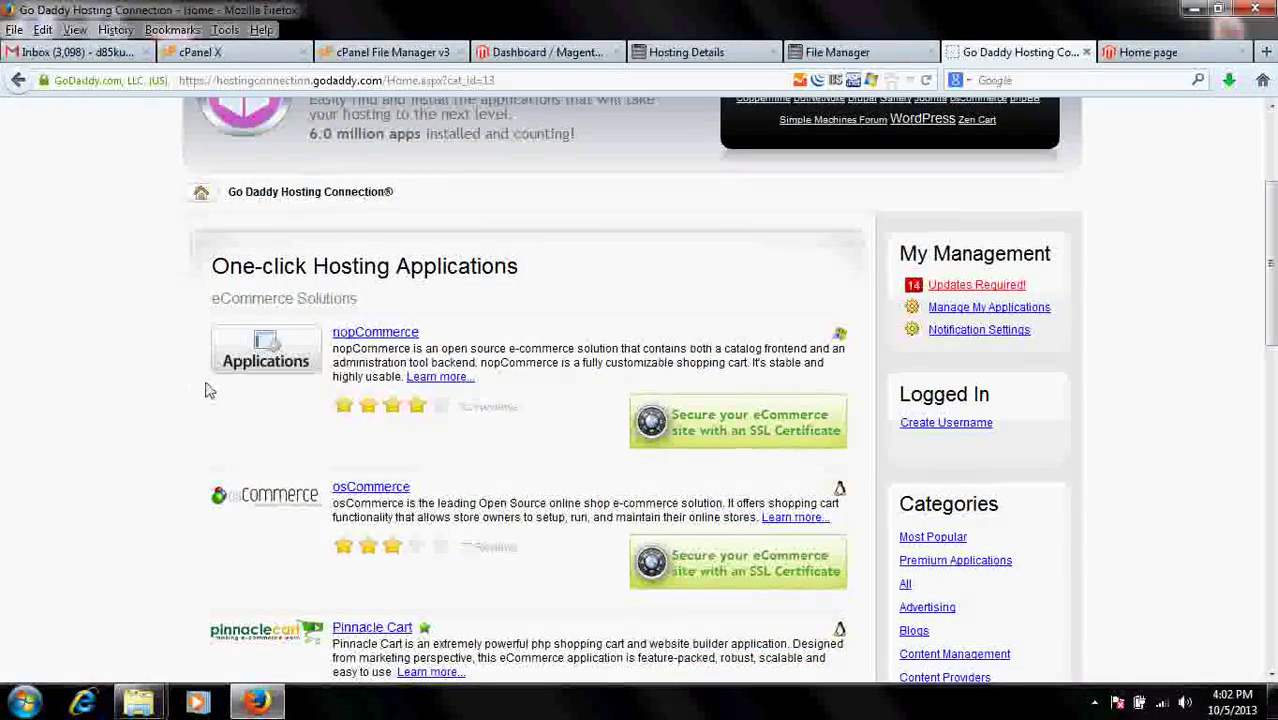
scroll(205, 390, down, 2)
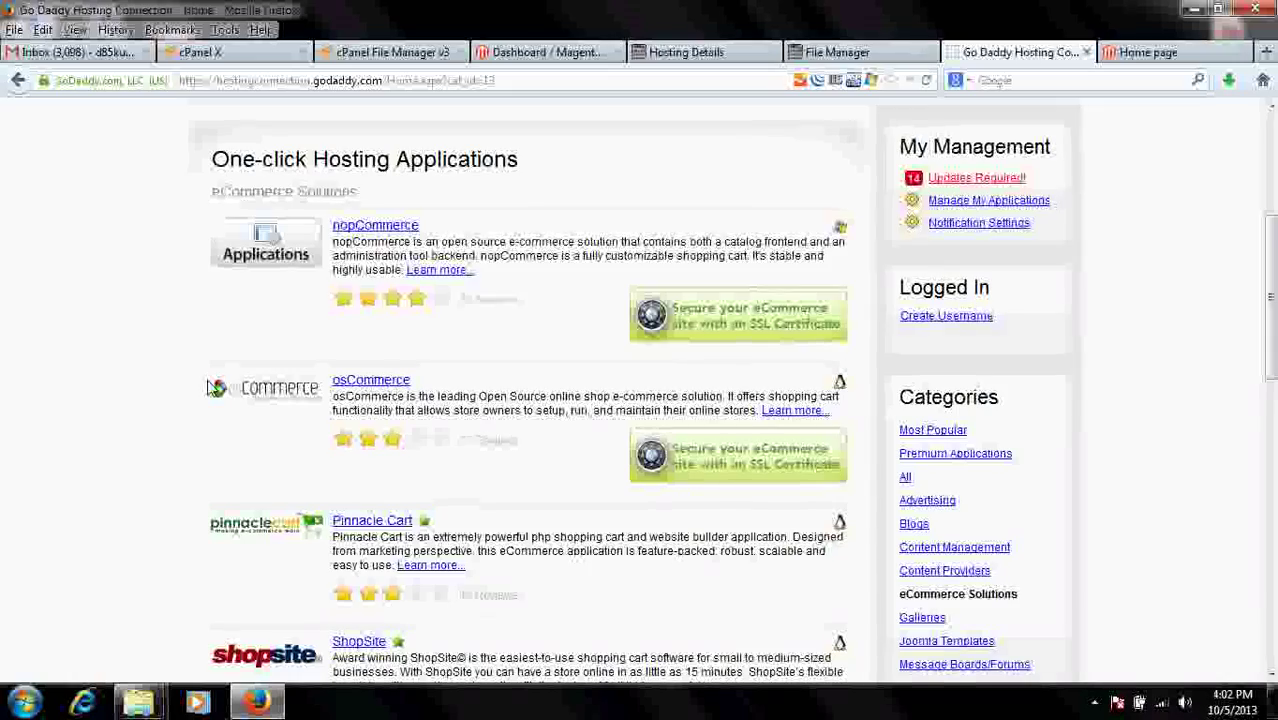
scroll(166, 389, down, 4)
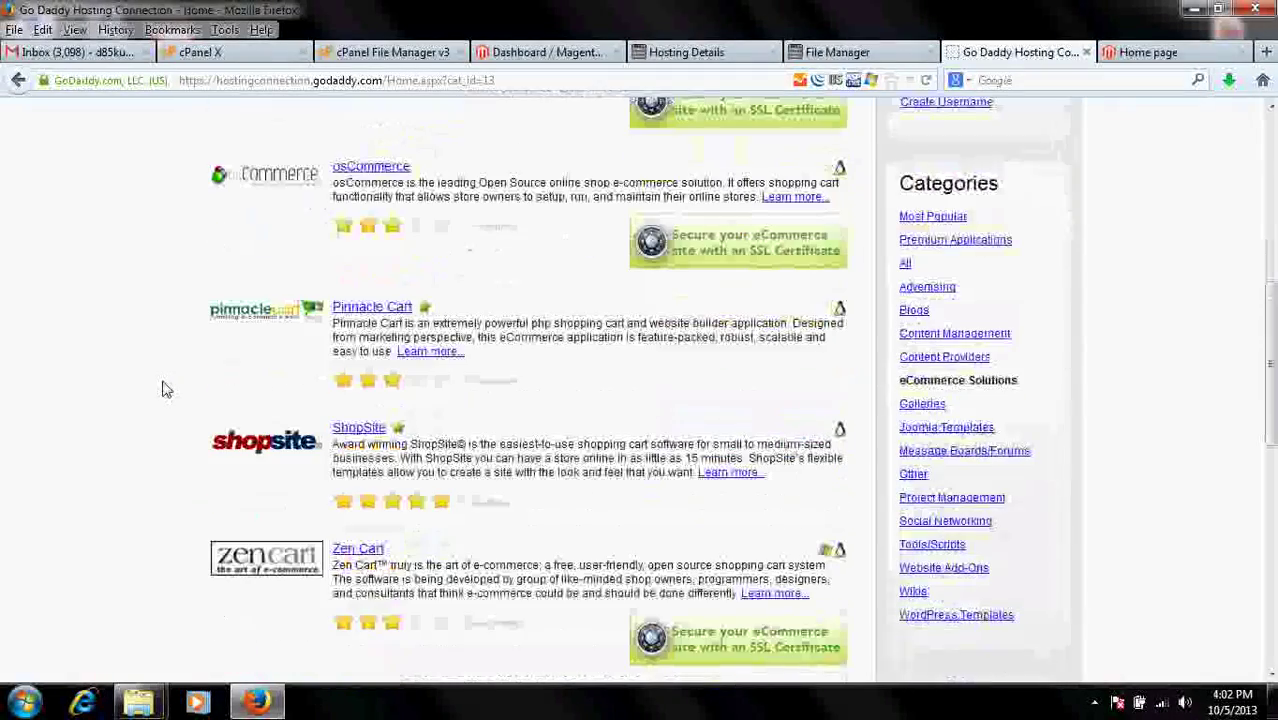
scroll(166, 389, down, 8)
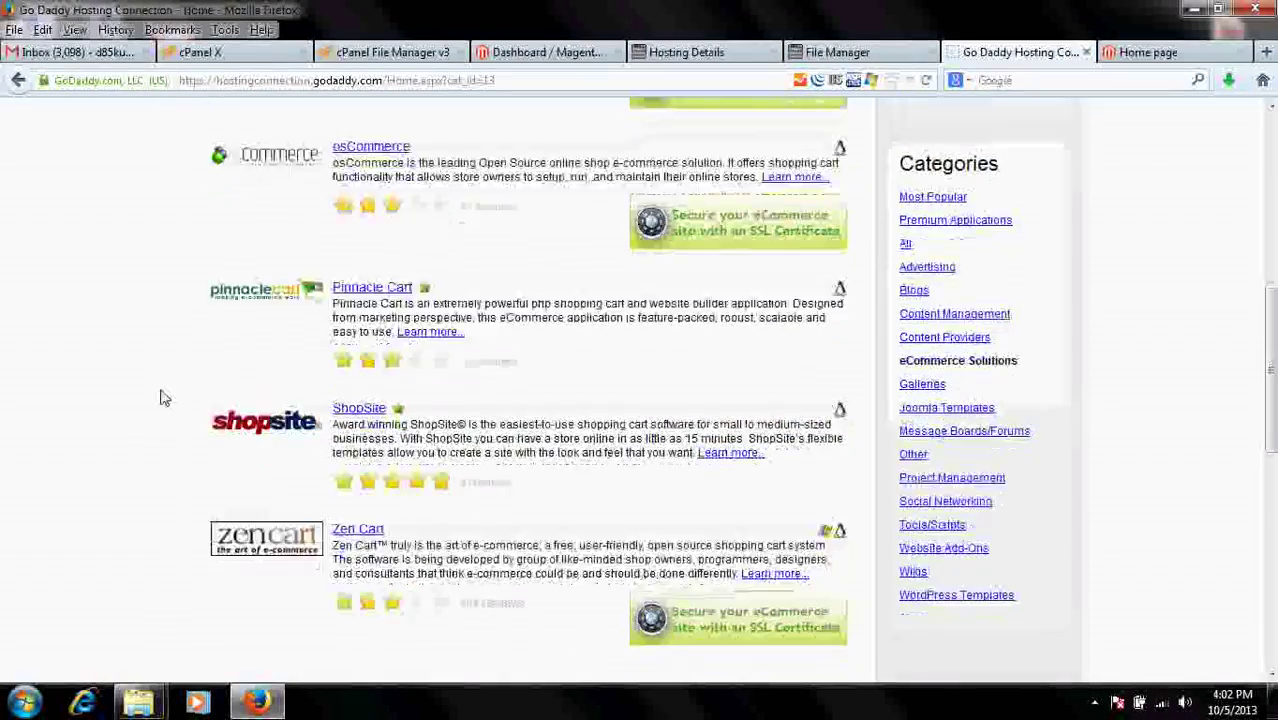
scroll(164, 396, up, 16)
scroll(164, 397, up, 1)
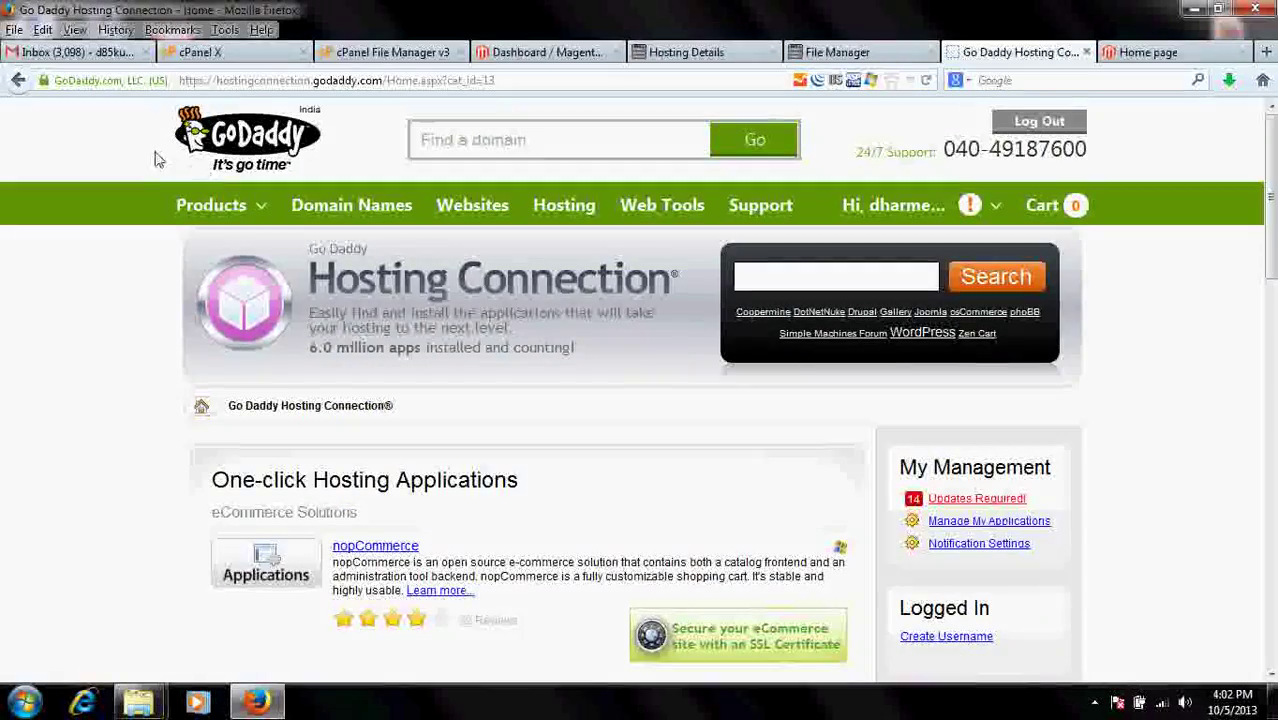
scroll(60, 292, down, 4)
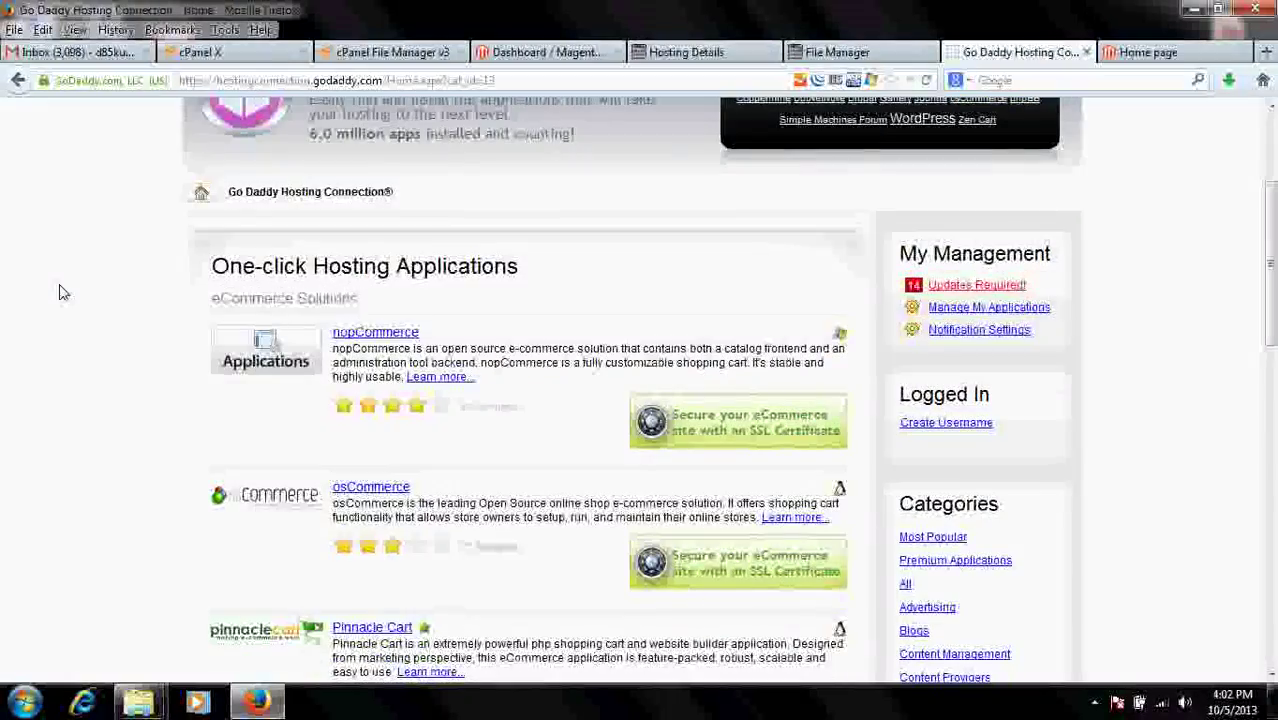
scroll(60, 292, down, 3)
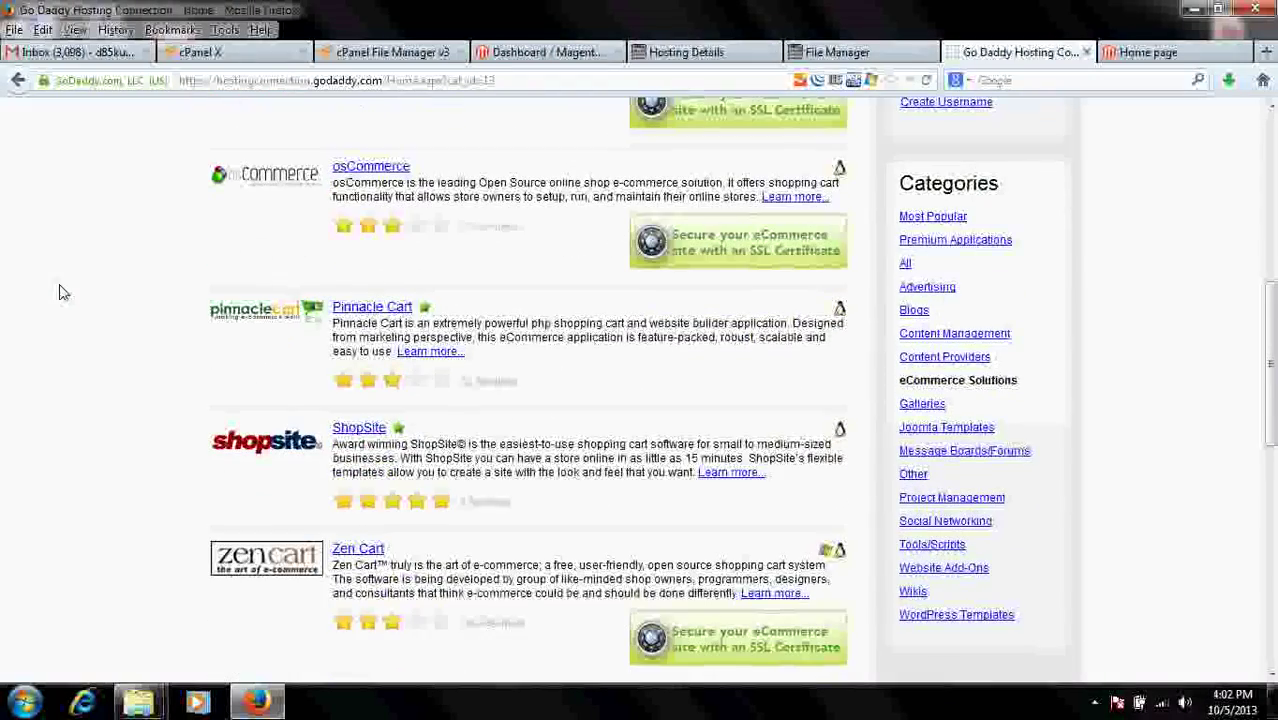
scroll(107, 385, up, 7)
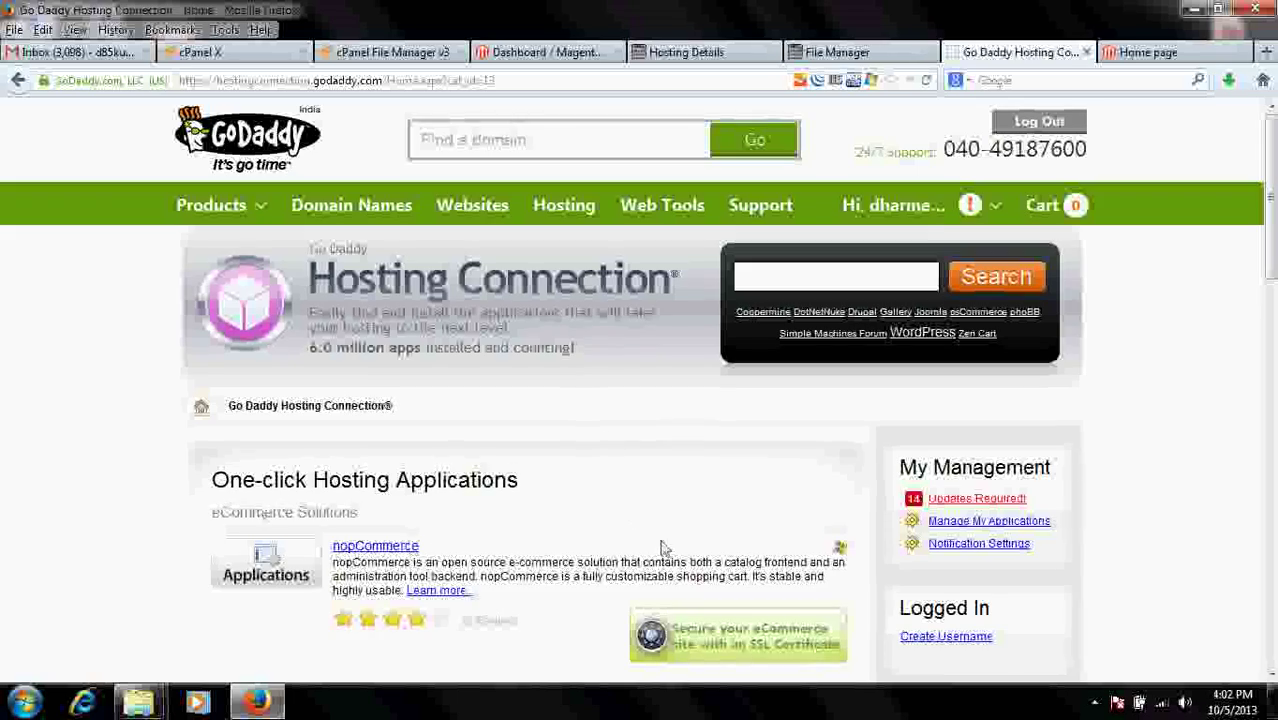
scroll(232, 476, down, 5)
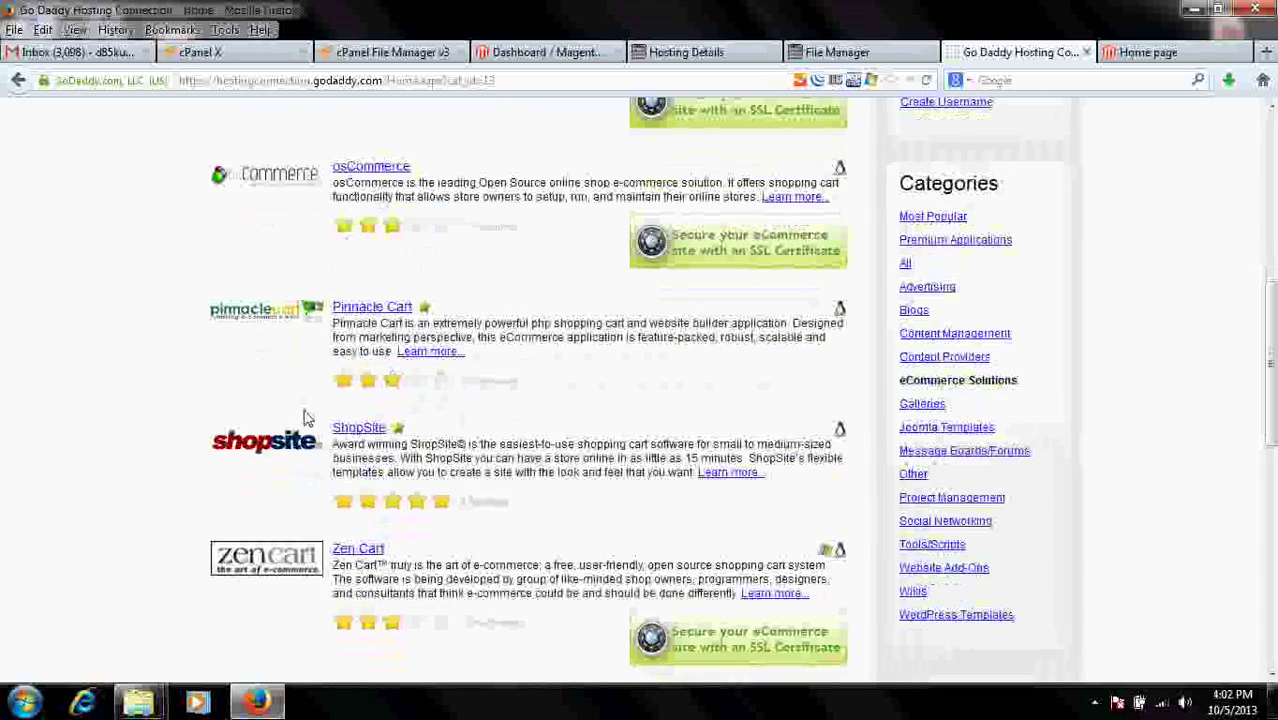
scroll(329, 563, up, 5)
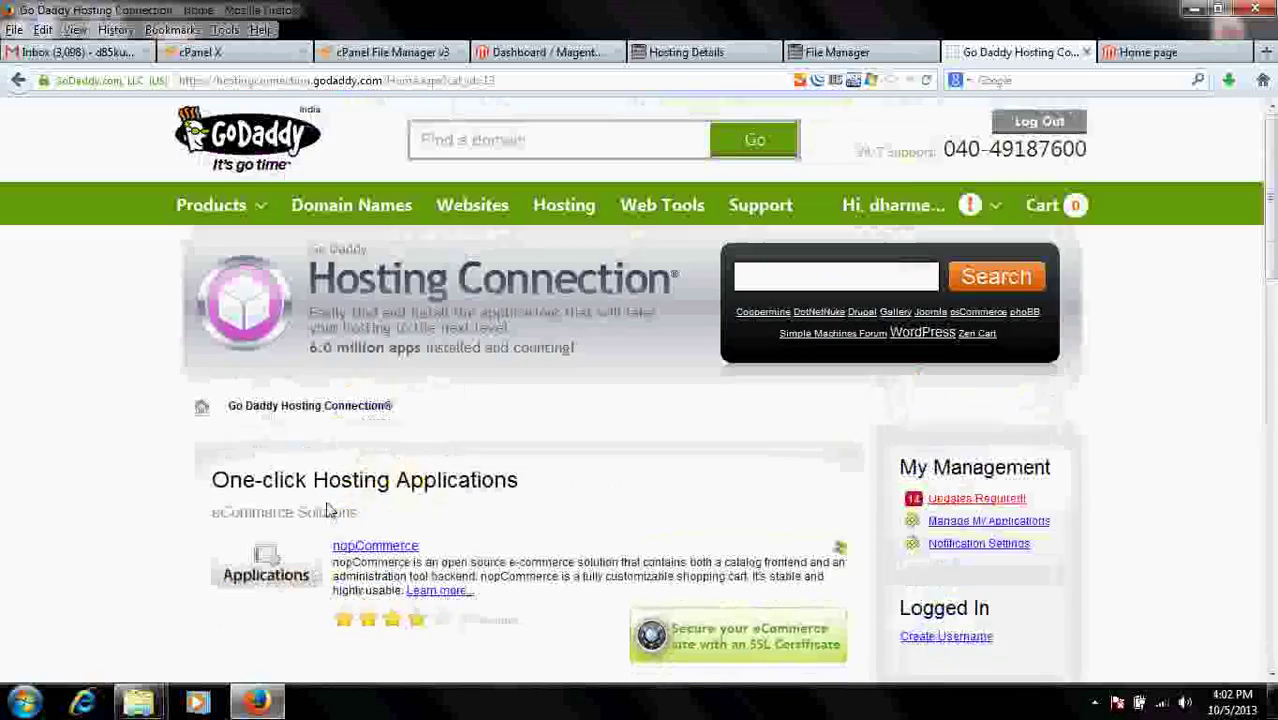
scroll(355, 450, down, 3)
scroll(340, 507, down, 5)
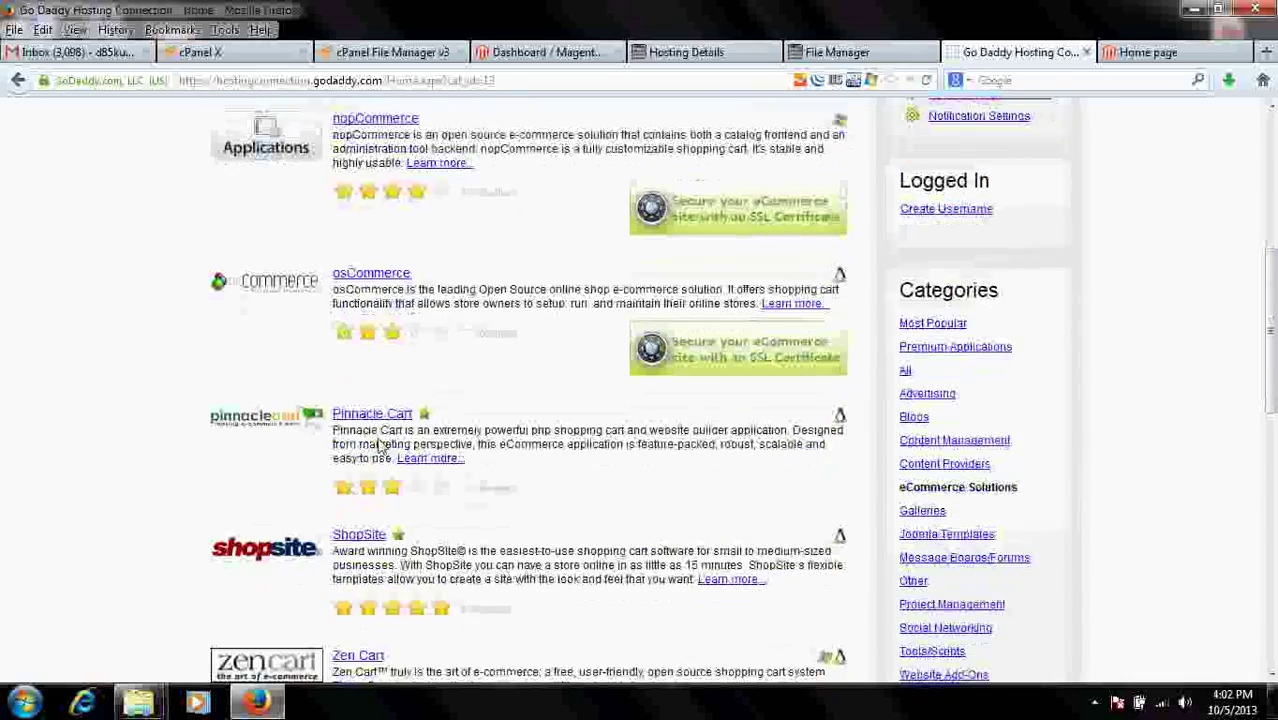
scroll(388, 430, up, 10)
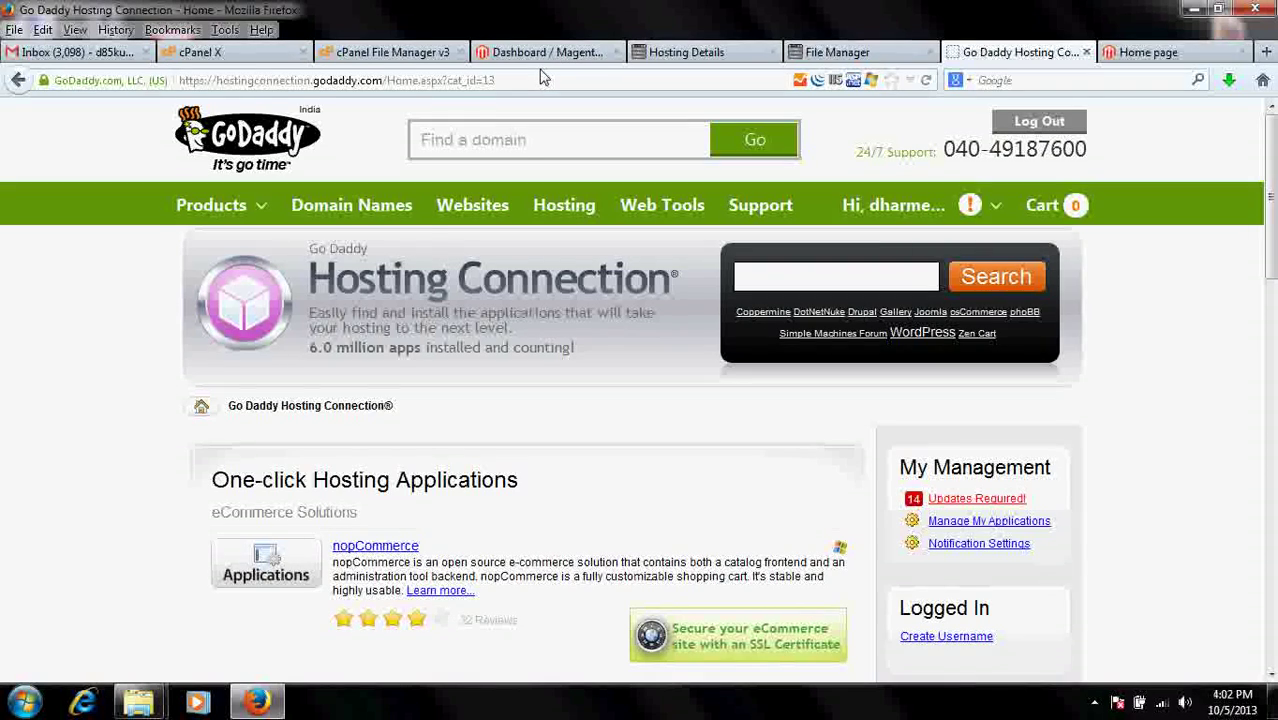
View the Hosting Details tools, and check the Magento archives inside the desktop's magento folder before closing it
click(684, 56)
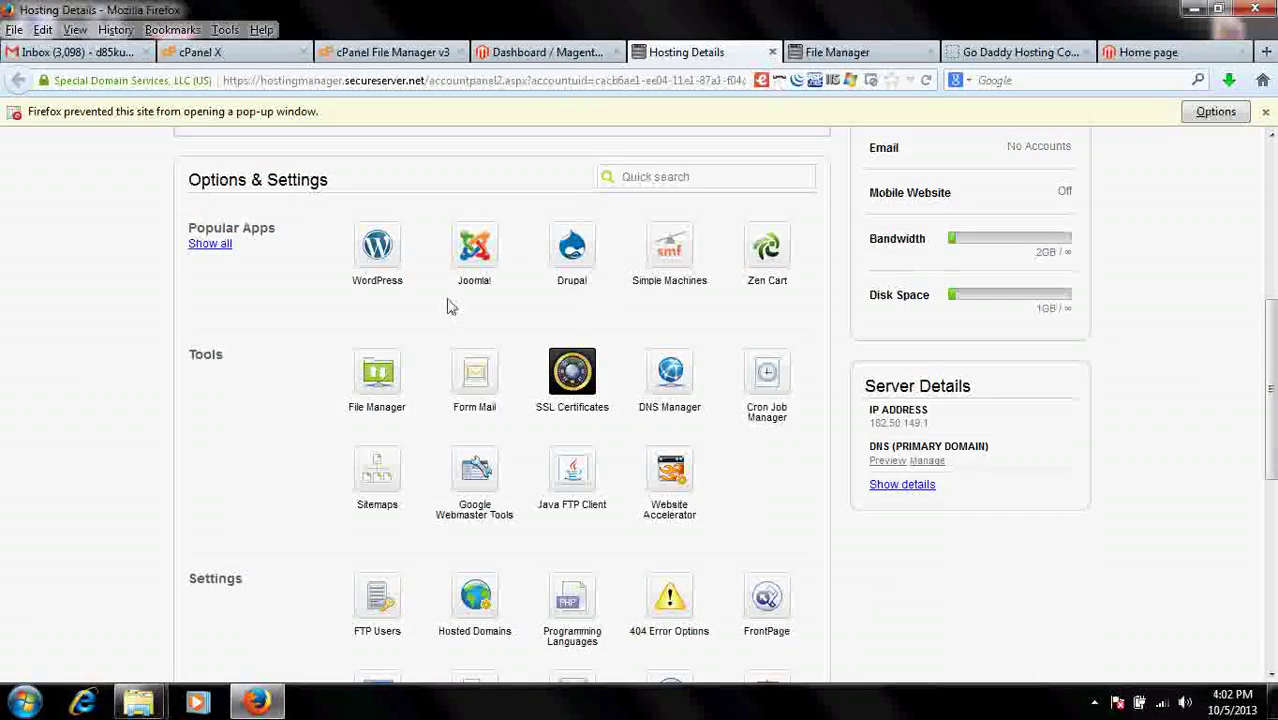
click(1194, 9)
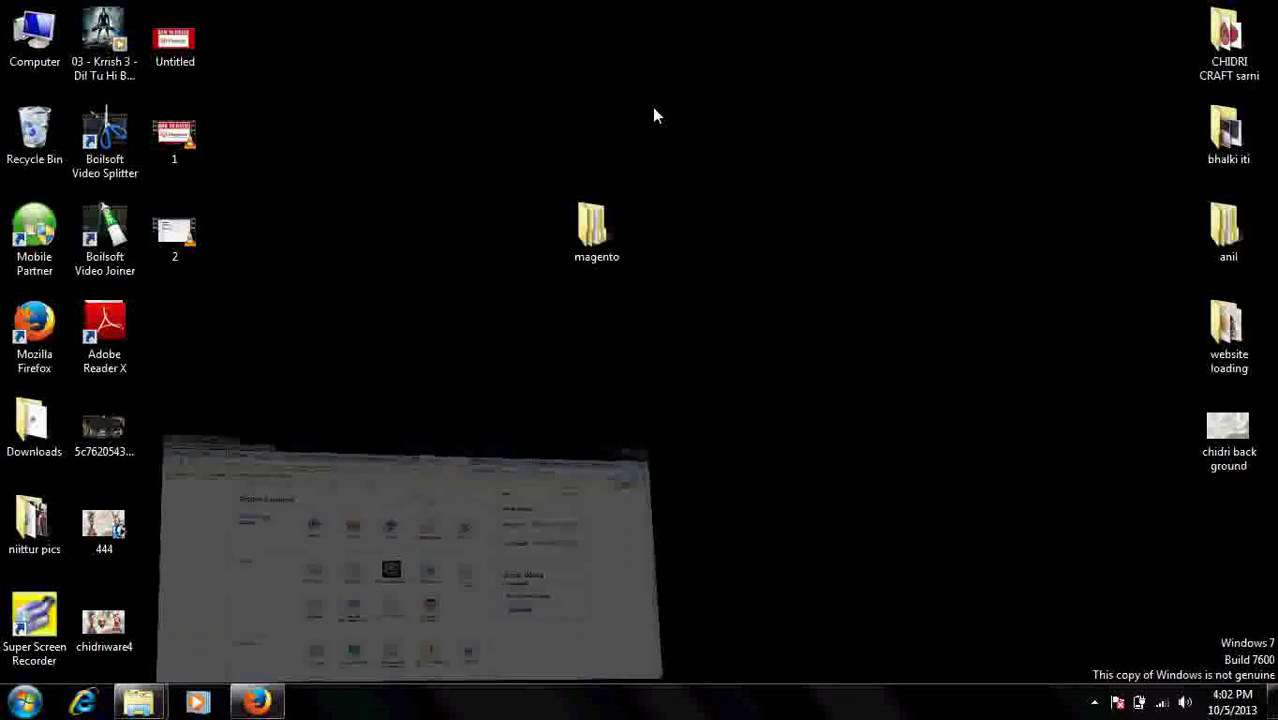
double_click(628, 230)
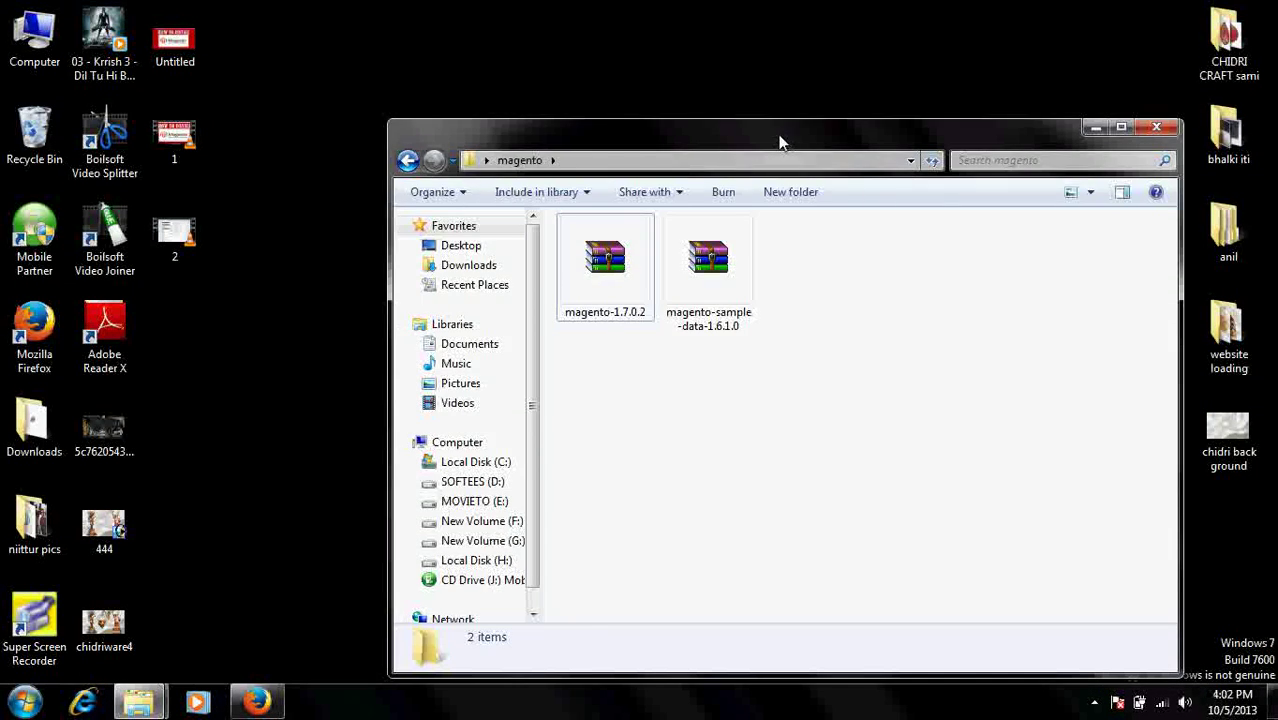
double_click(779, 132)
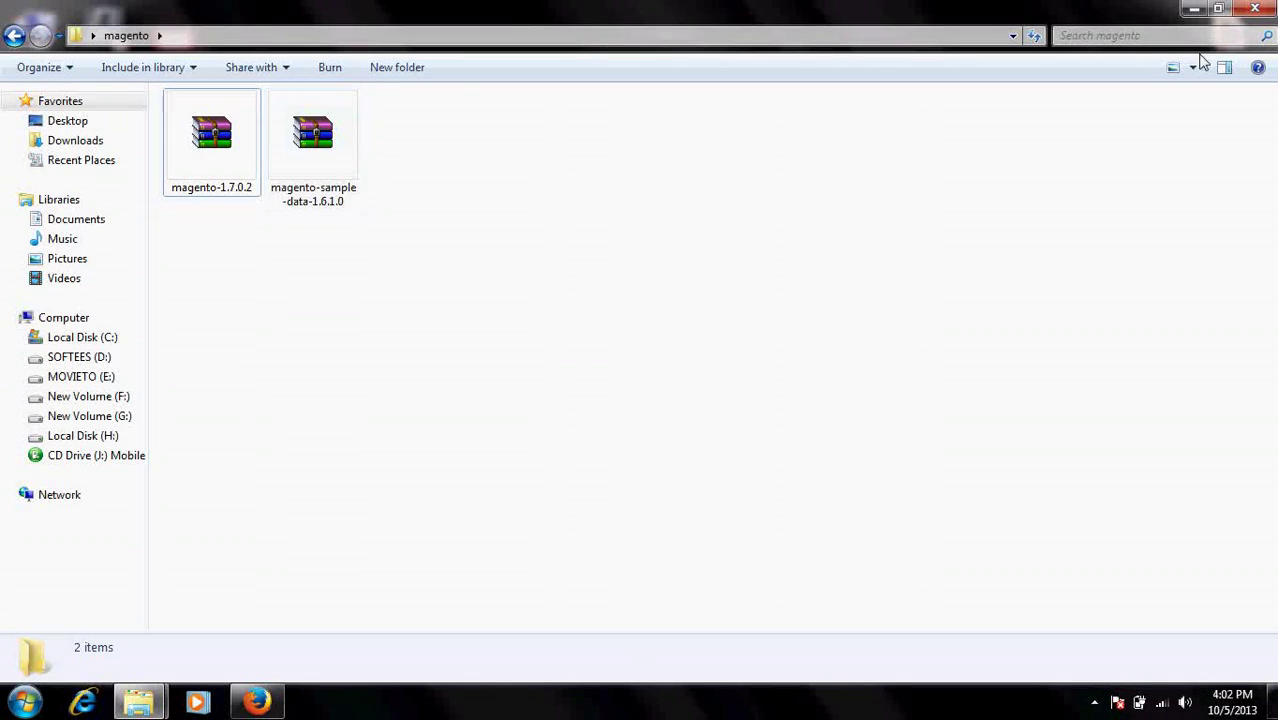
click(1254, 8)
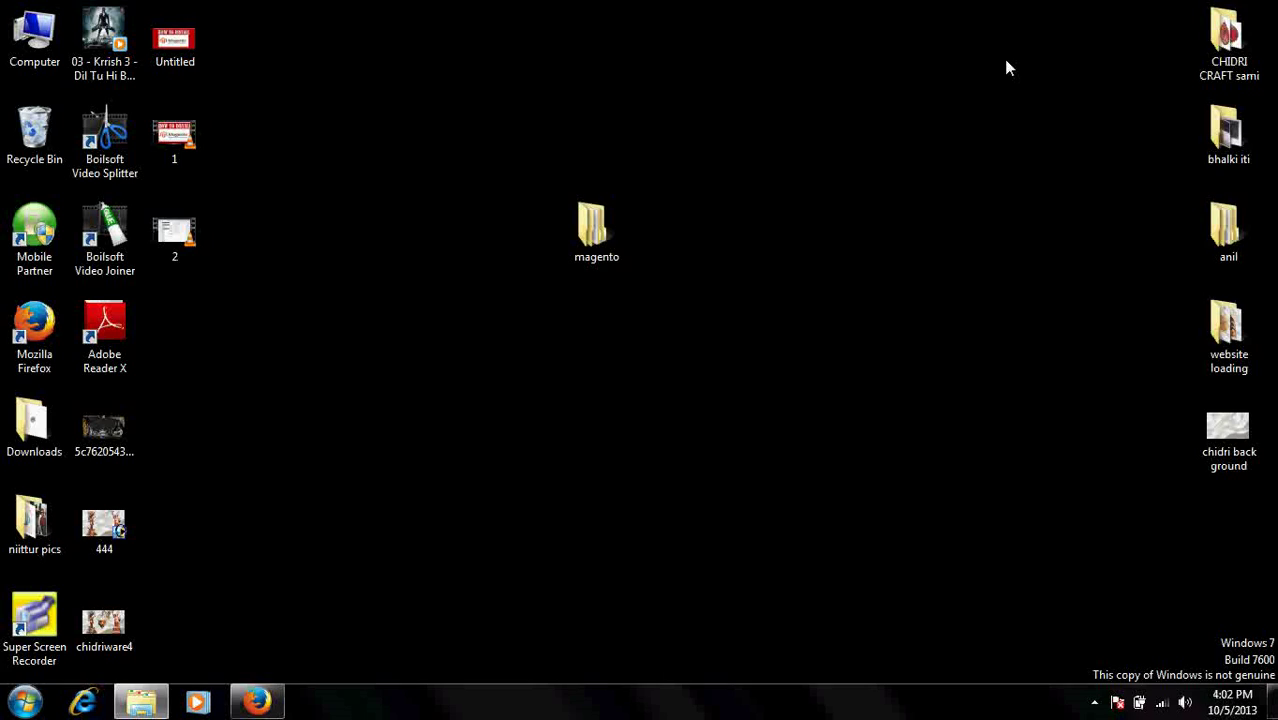
Switch back to Firefox and review the Go Daddy Hosting Details tools and the webroot in the hosting account's File Manager
click(257, 702)
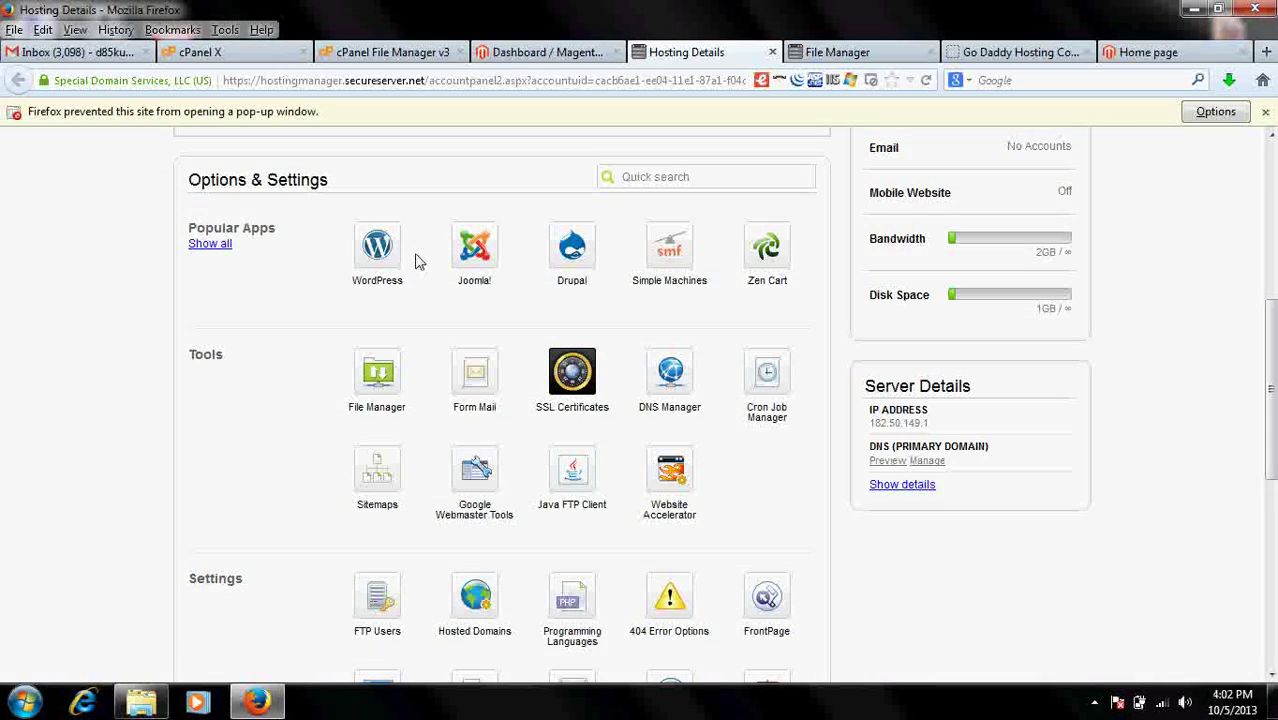
click(830, 52)
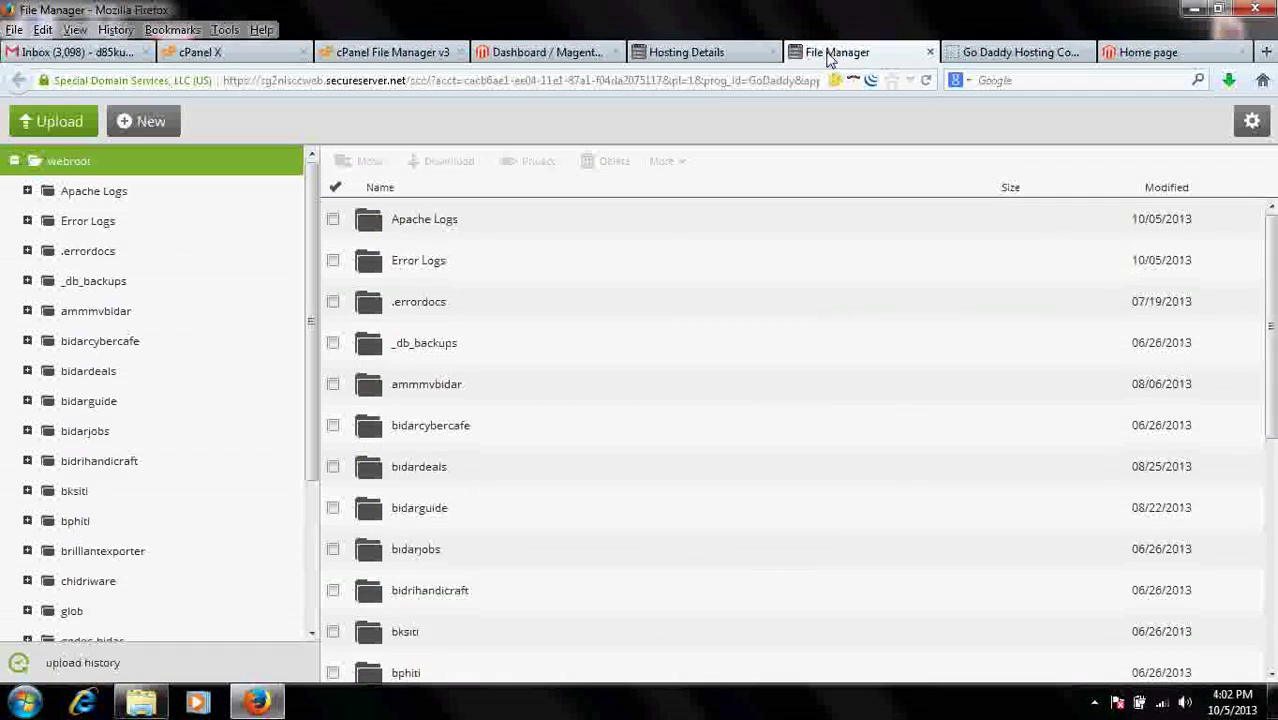
click(580, 52)
click(700, 52)
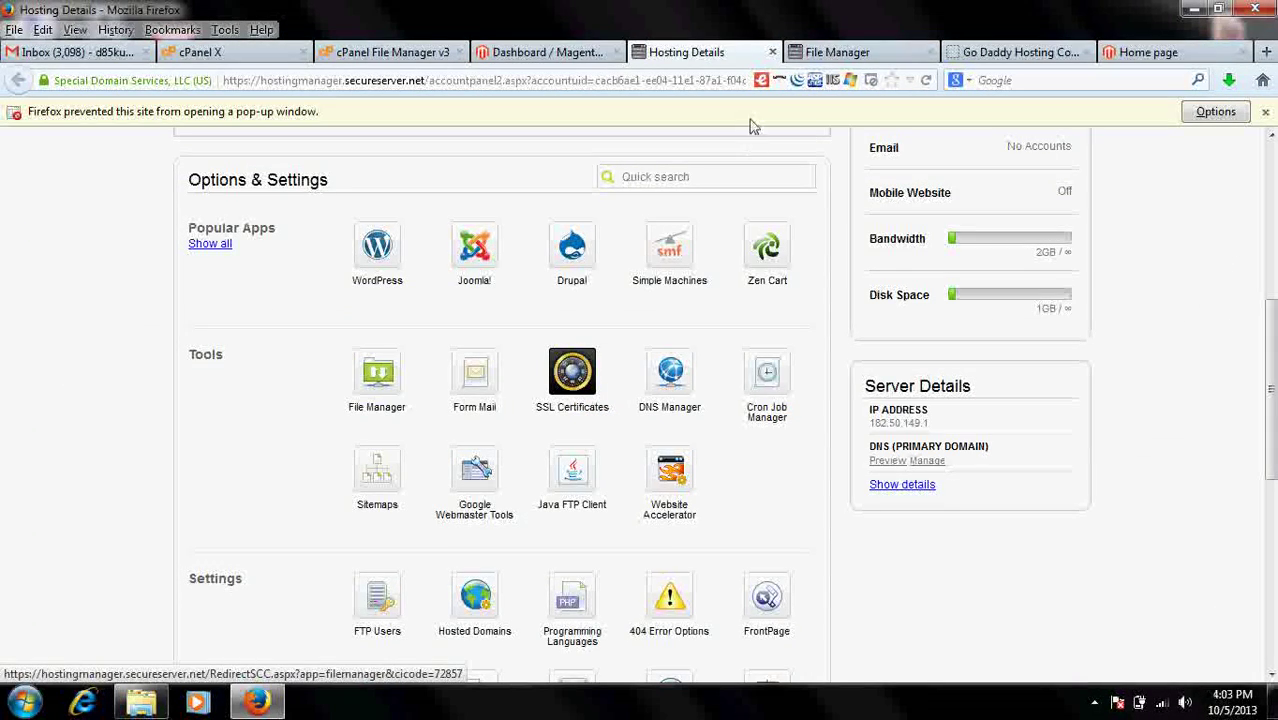
click(825, 52)
click(61, 117)
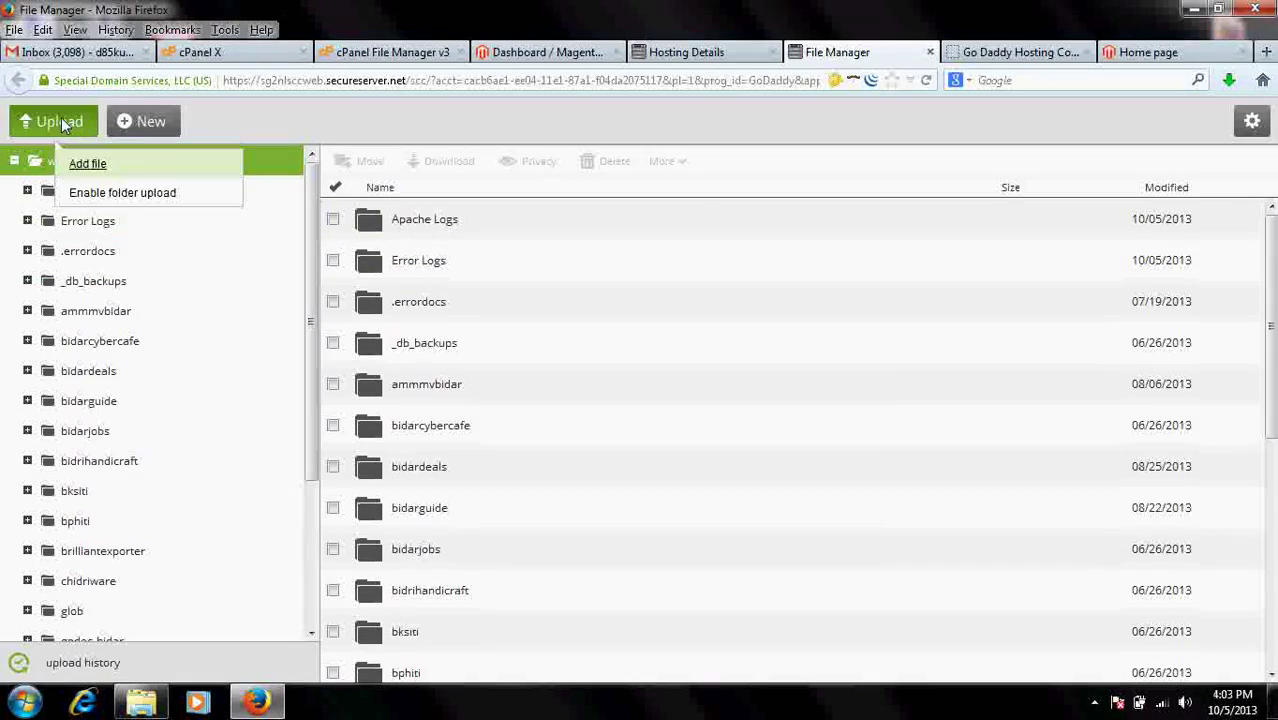
click(88, 164)
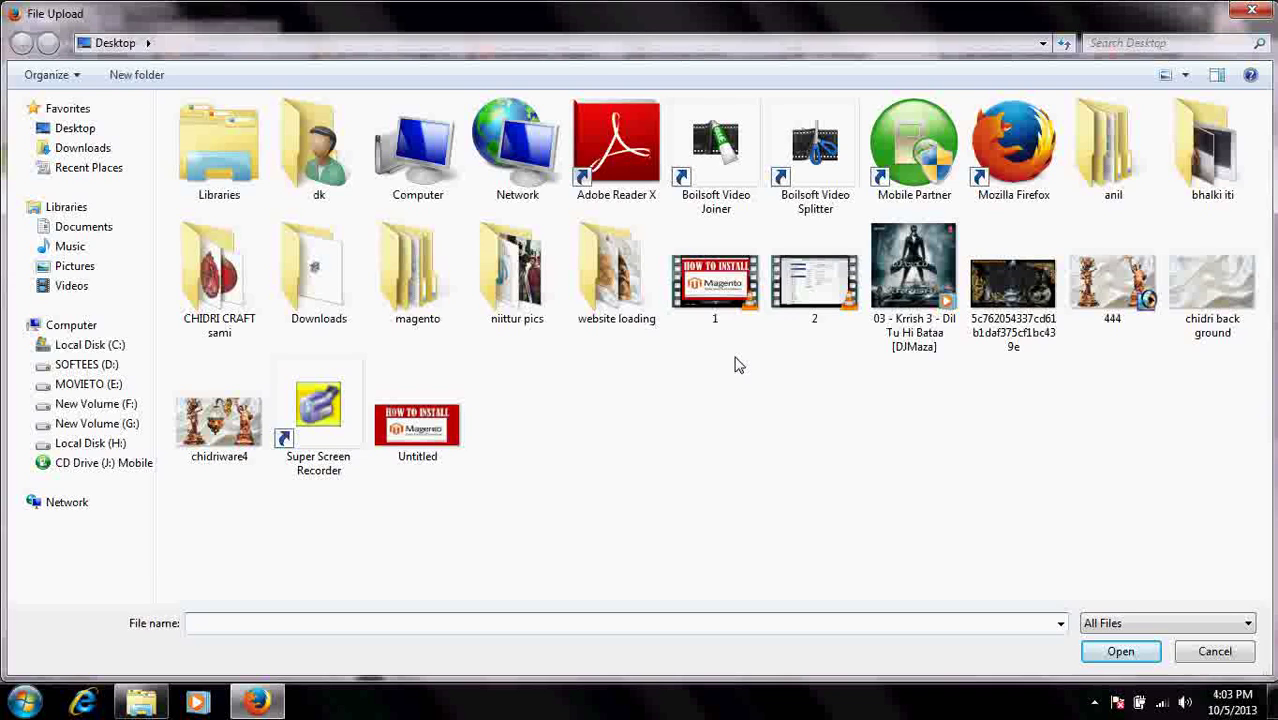
double_click(428, 306)
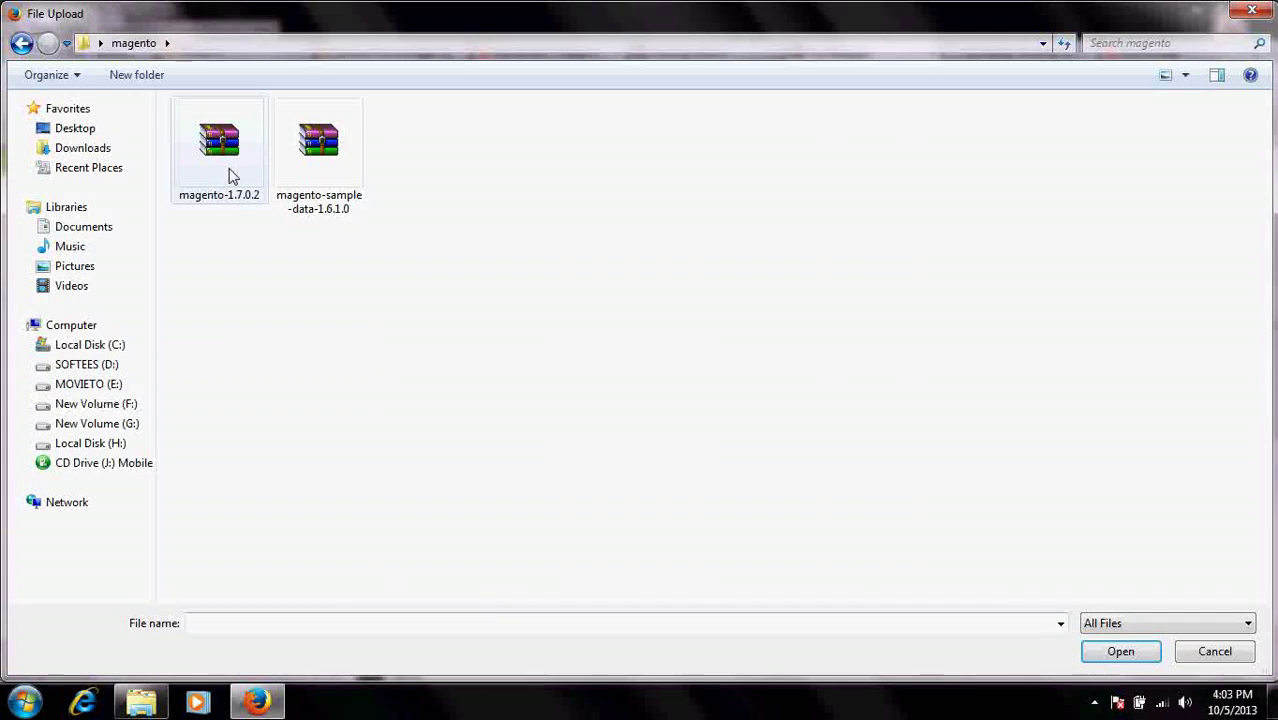
click(229, 176)
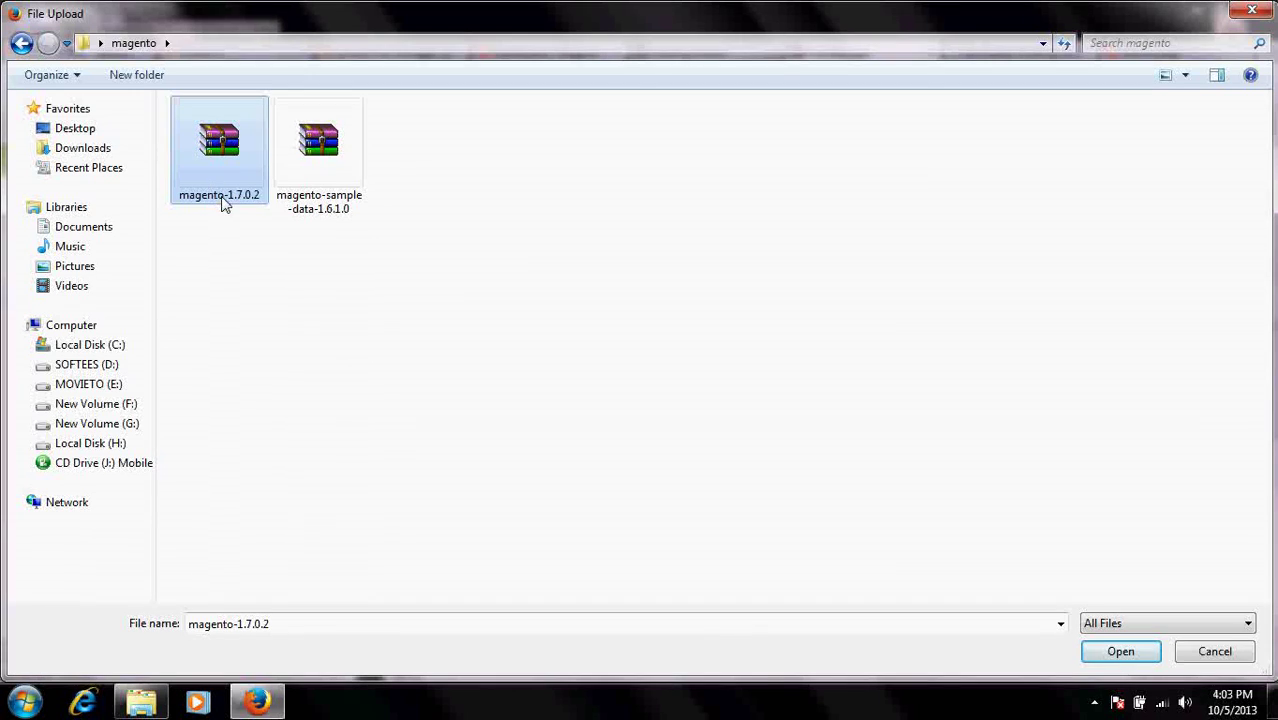
click(1252, 14)
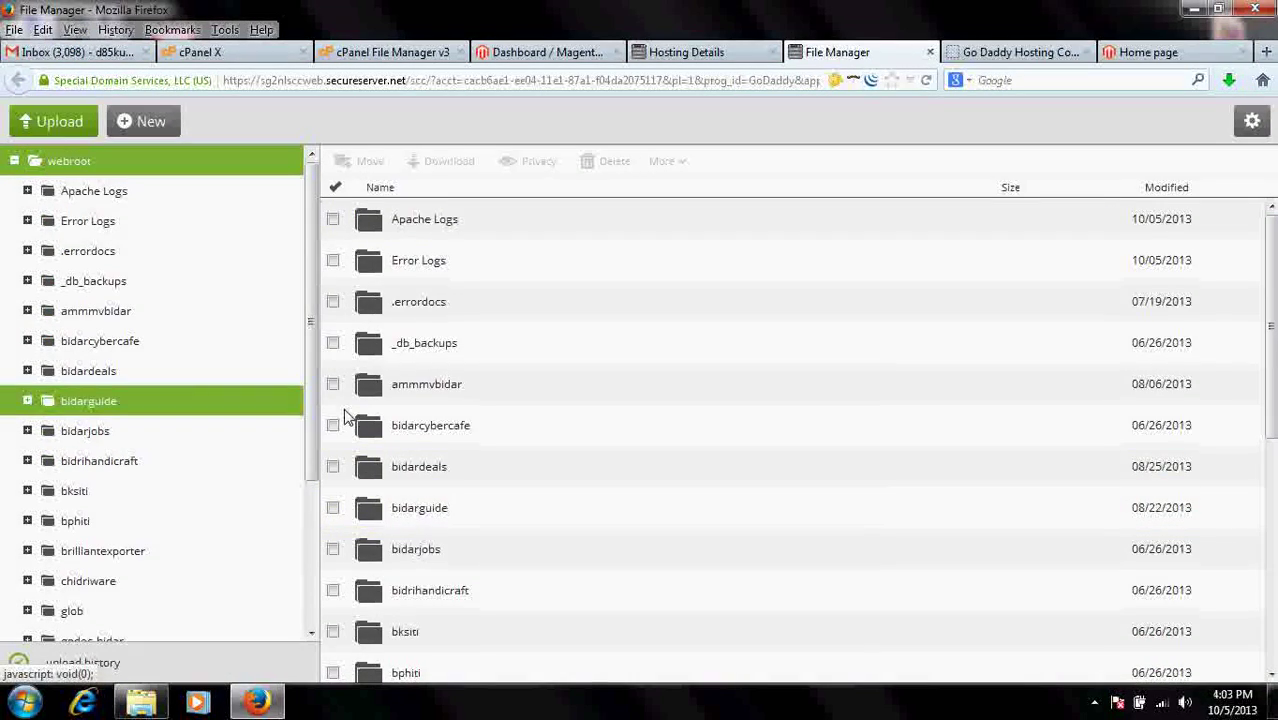